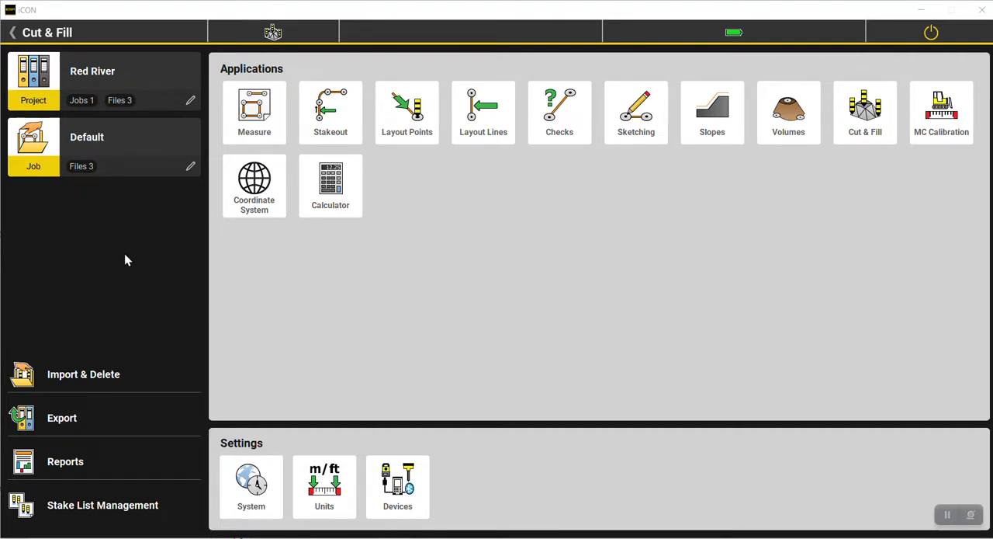
# Start a new project from the project list and name it "Red River DXF".
pyautogui.click(107, 68)
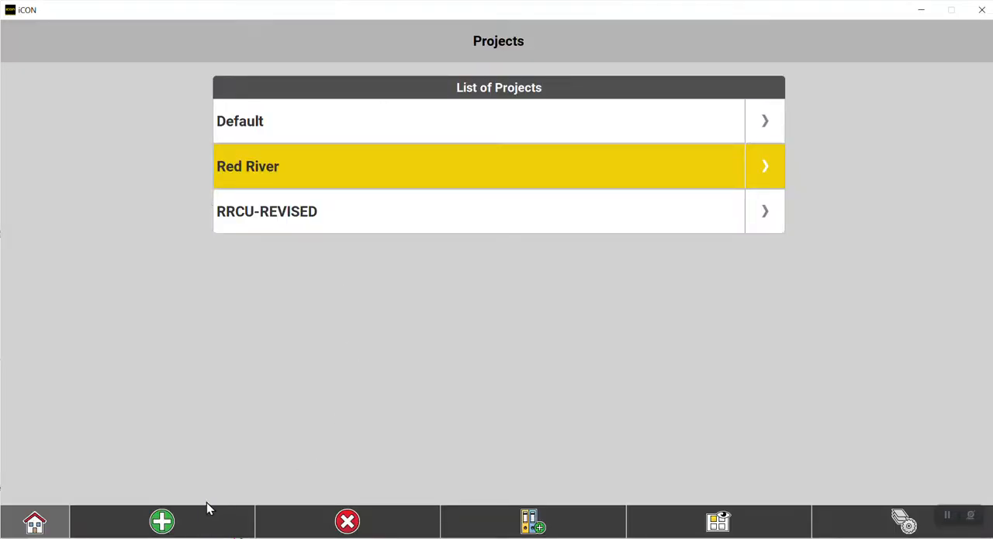
pyautogui.click(172, 526)
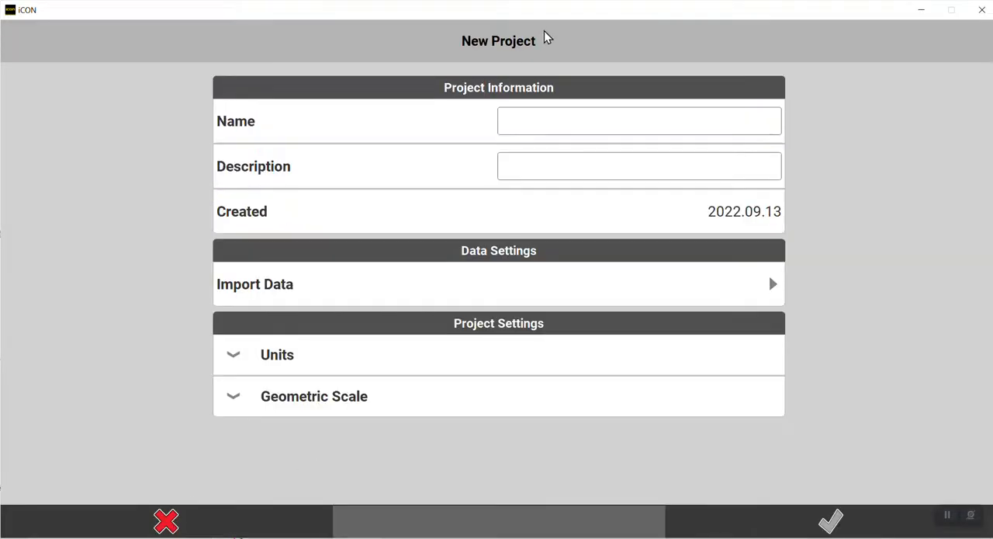
pyautogui.click(552, 122)
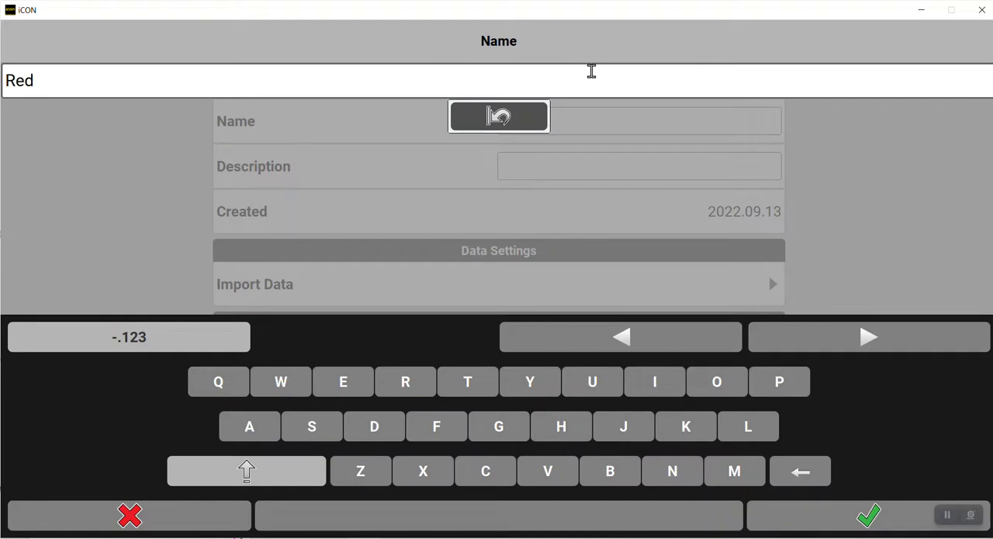
pyautogui.write('Red River DXF')
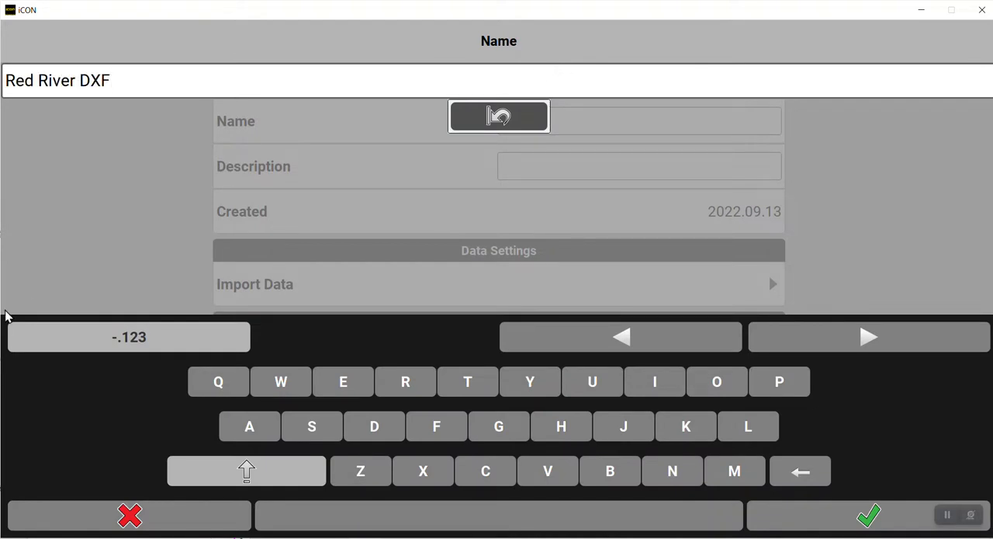
pyautogui.click(869, 515)
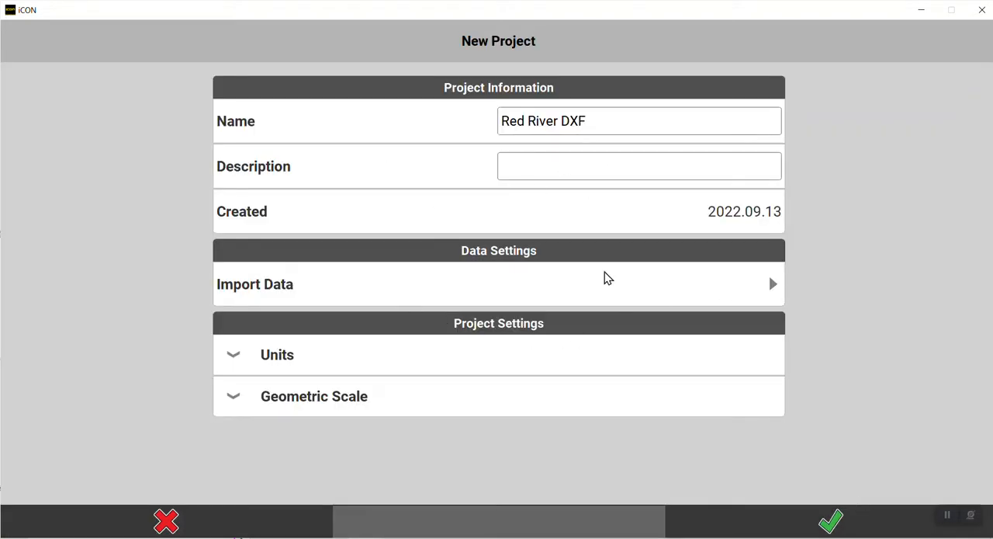
# Choose Red River Credit (1).dwg from internal memory as reference data to import and select all of its layers.
pyautogui.click(672, 290)
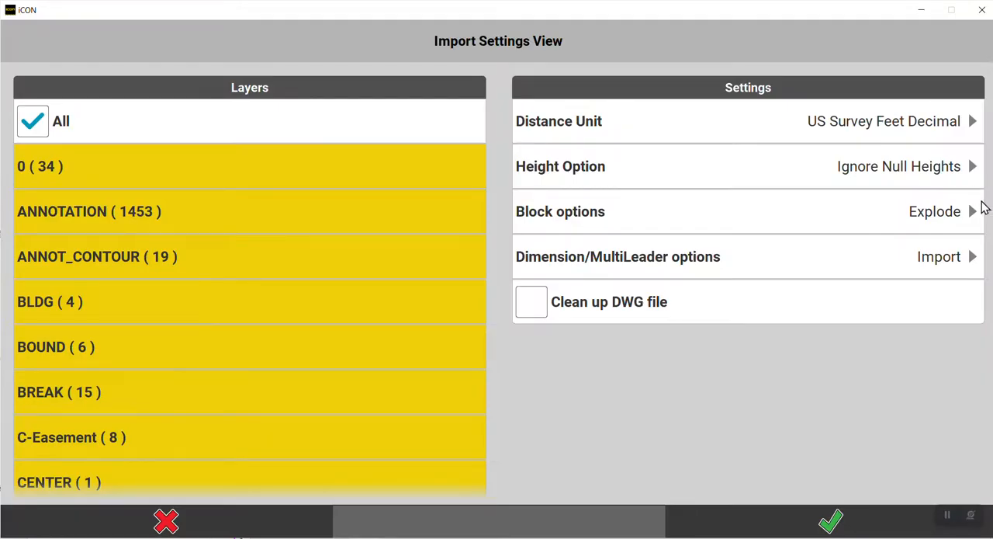
pyautogui.click(32, 120)
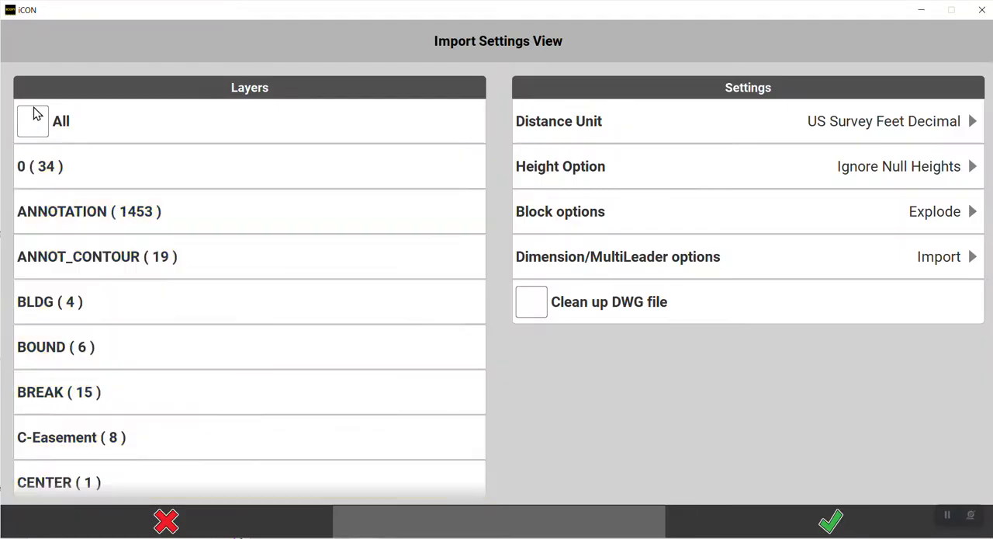
pyautogui.click(36, 124)
pyautogui.scroll(-3, 172, 277)
pyautogui.scroll(-2, 172, 270)
pyautogui.scroll(5, 116, 197)
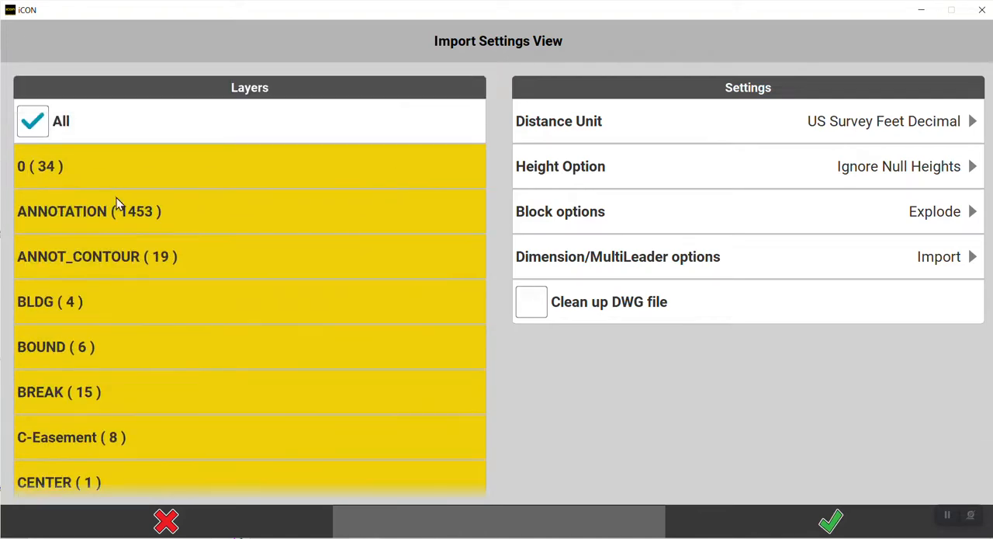
pyautogui.click(35, 120)
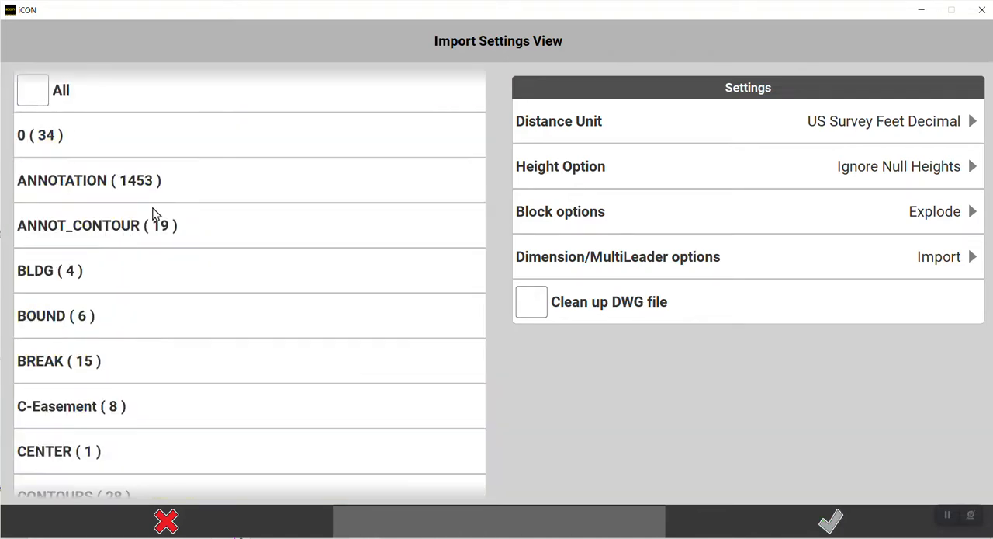
pyautogui.scroll(-6, 132, 186)
pyautogui.scroll(6, 79, 147)
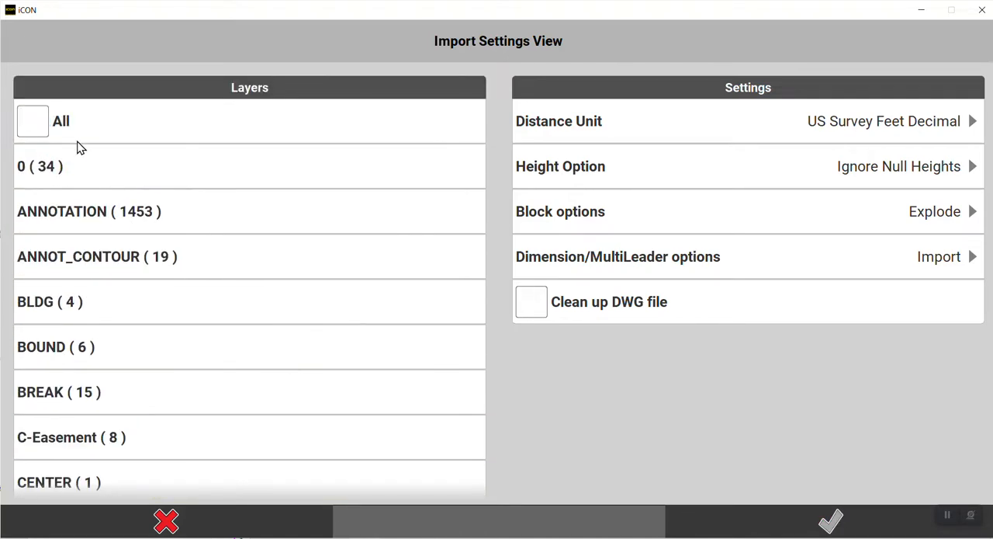
pyautogui.click(36, 124)
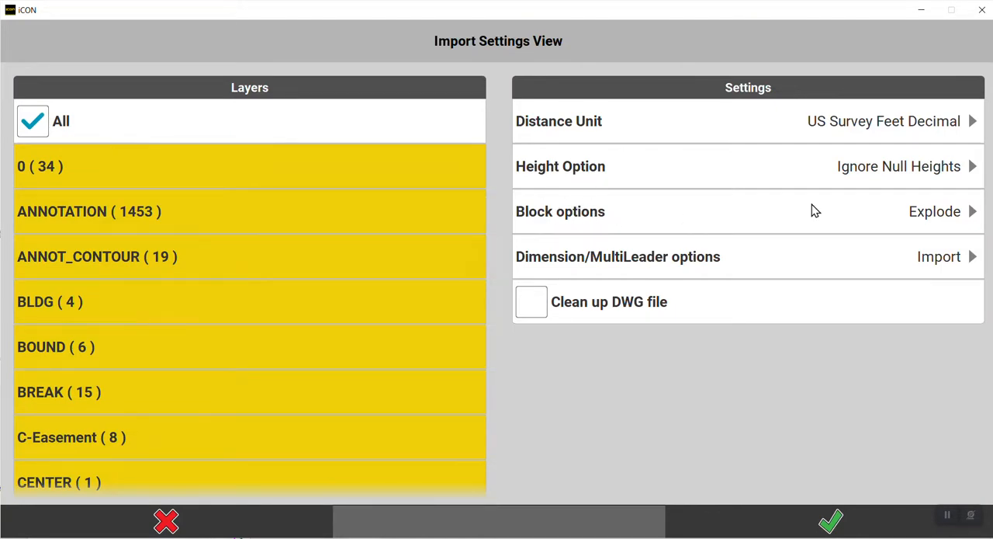
# Switch the import's block options to Insertion Point and return them to Explode.
pyautogui.click(932, 214)
pyautogui.click(36, 152)
pyautogui.click(928, 216)
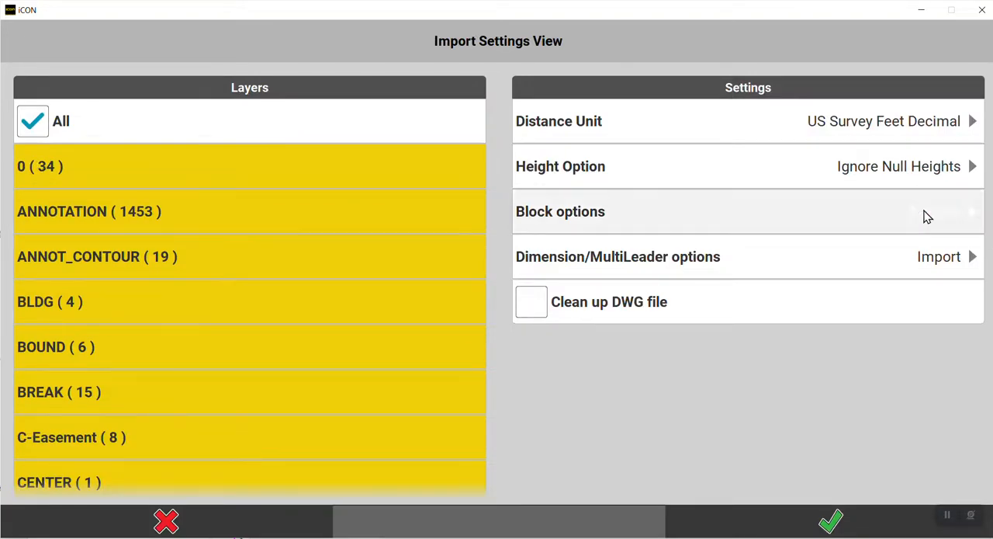
pyautogui.click(87, 112)
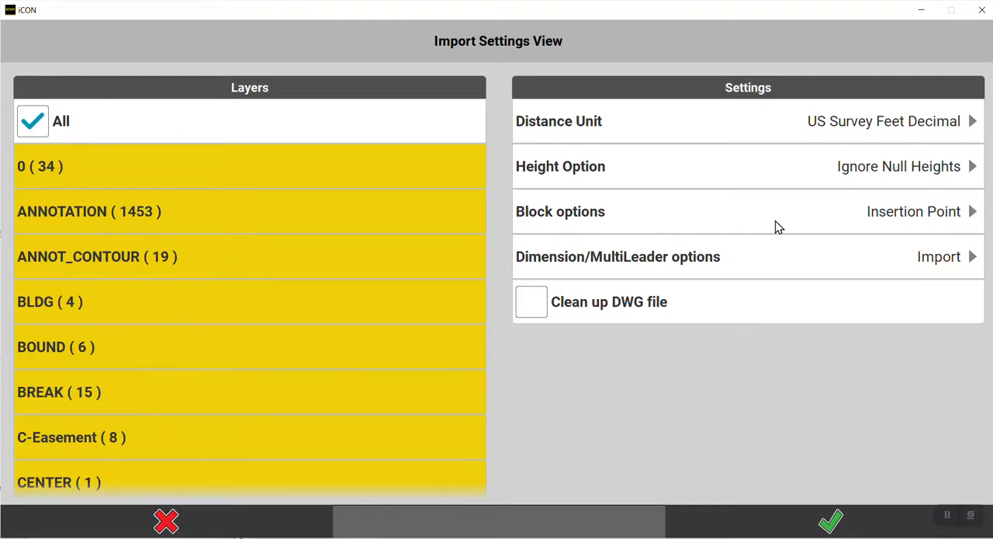
pyautogui.click(930, 207)
pyautogui.click(111, 151)
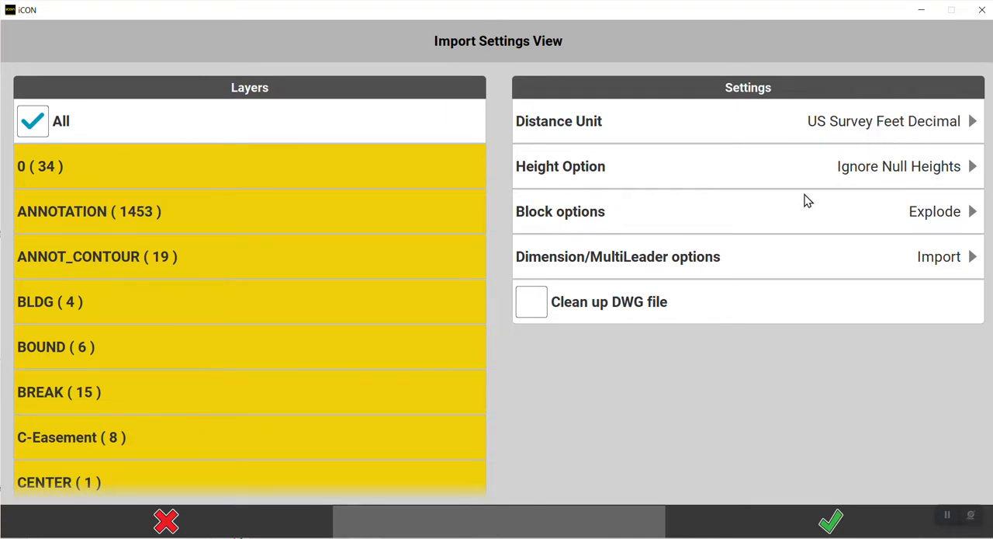
# Accept the import settings and create the project with the DWG reference data, proceeding with the full import.
pyautogui.click(834, 528)
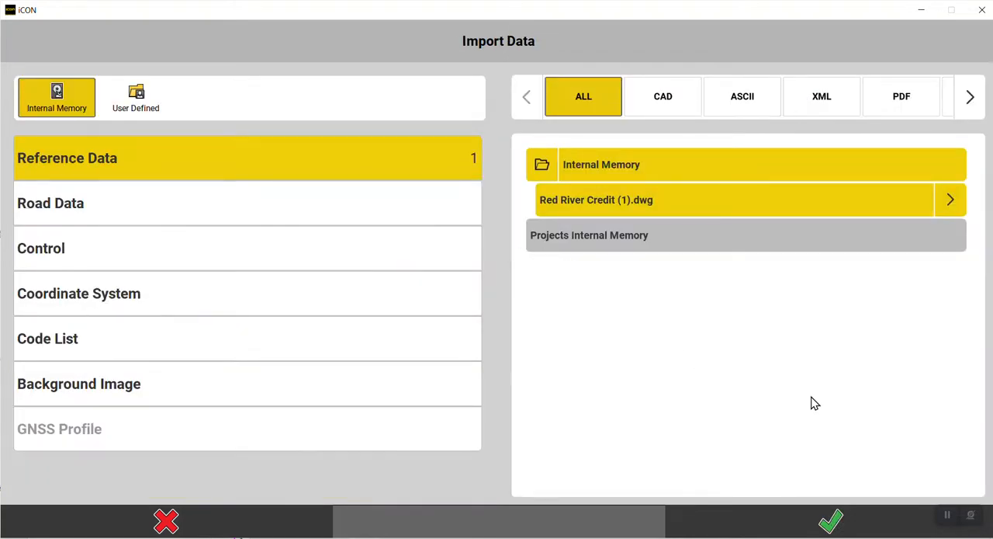
pyautogui.click(835, 516)
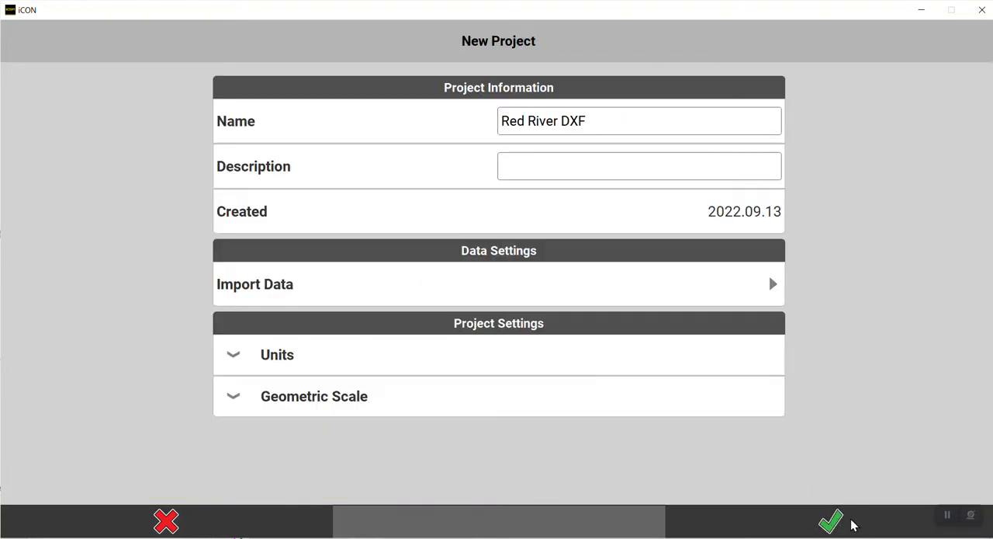
pyautogui.click(852, 525)
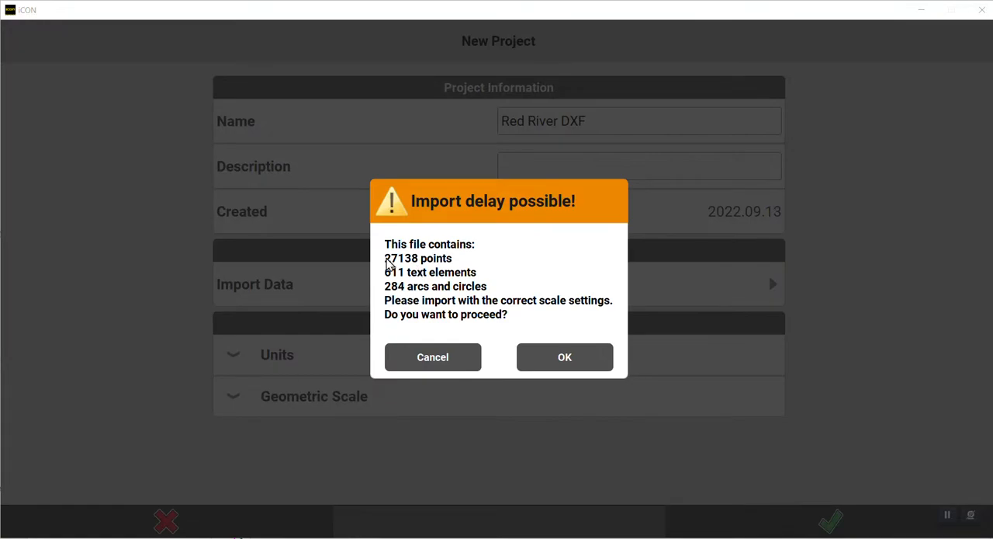
pyautogui.click(566, 359)
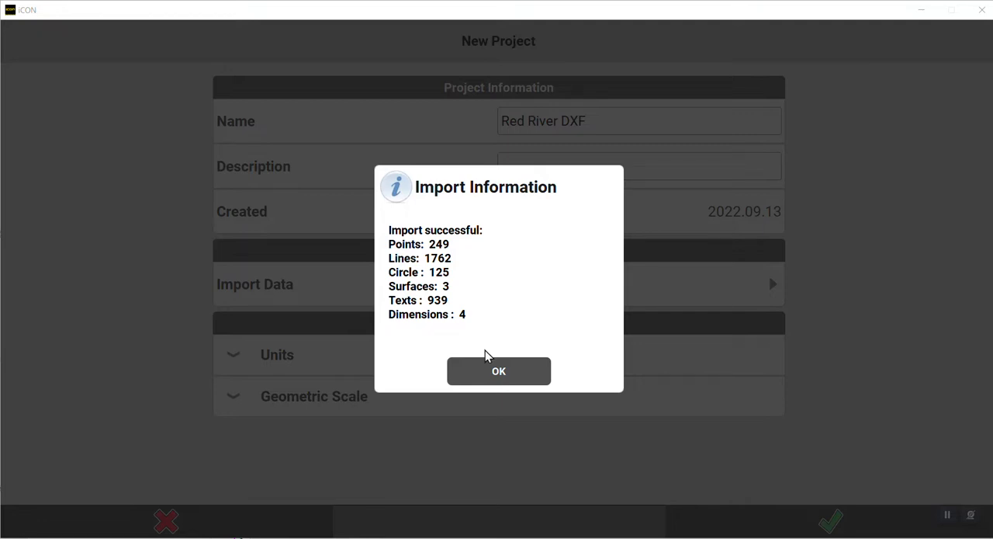
pyautogui.click(496, 371)
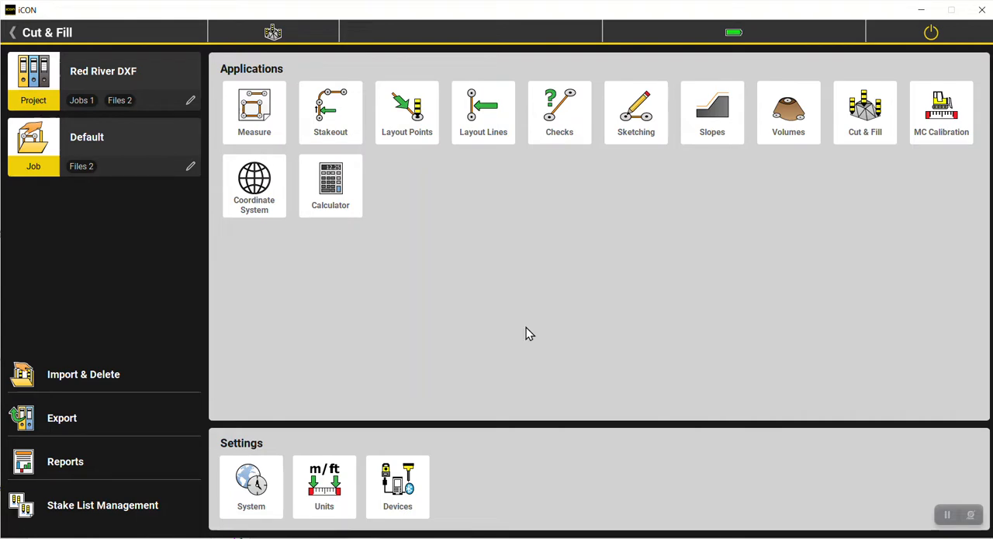
# Open the Checks application and get a close view of the imported site surface in the drawing.
pyautogui.click(563, 116)
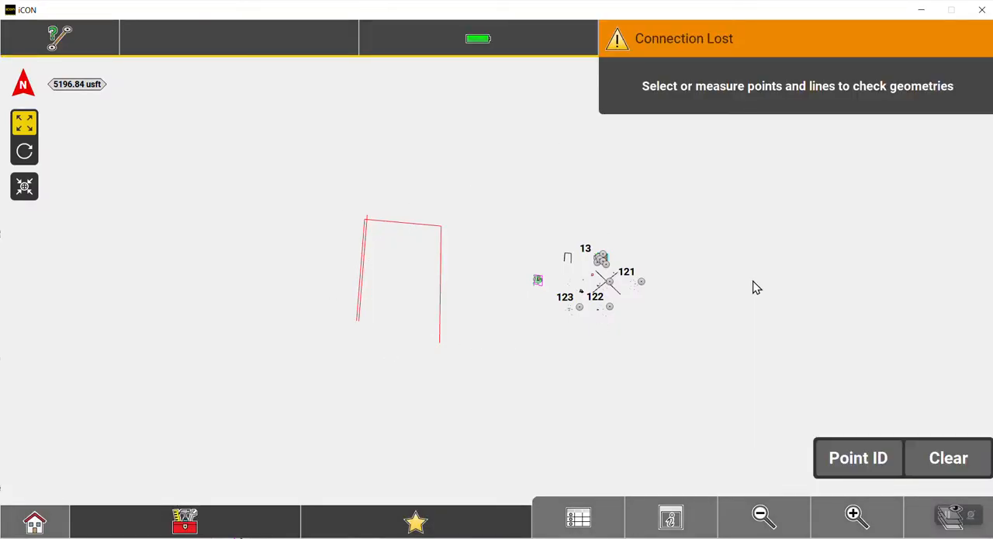
pyautogui.click(856, 519)
pyautogui.moveTo(668, 361); pyautogui.dragTo(455, 402)
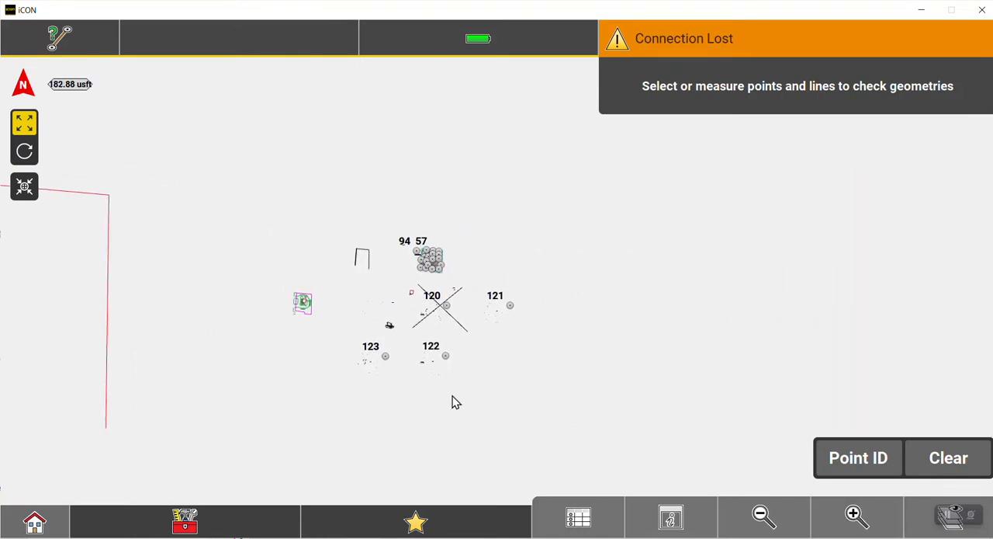
pyautogui.click(856, 518)
pyautogui.moveTo(171, 286); pyautogui.dragTo(272, 341)
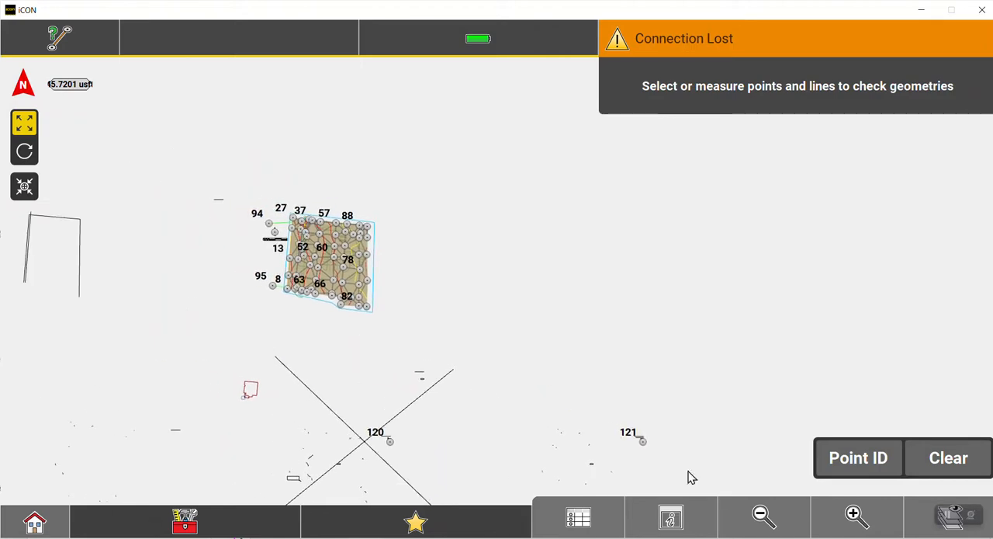
pyautogui.click(856, 519)
pyautogui.click(855, 516)
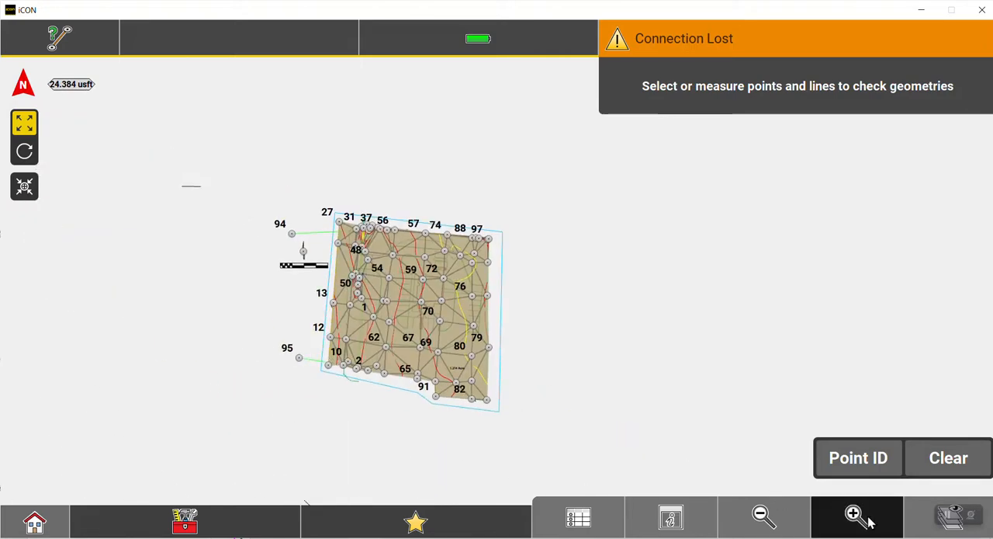
pyautogui.moveTo(309, 353); pyautogui.dragTo(405, 272)
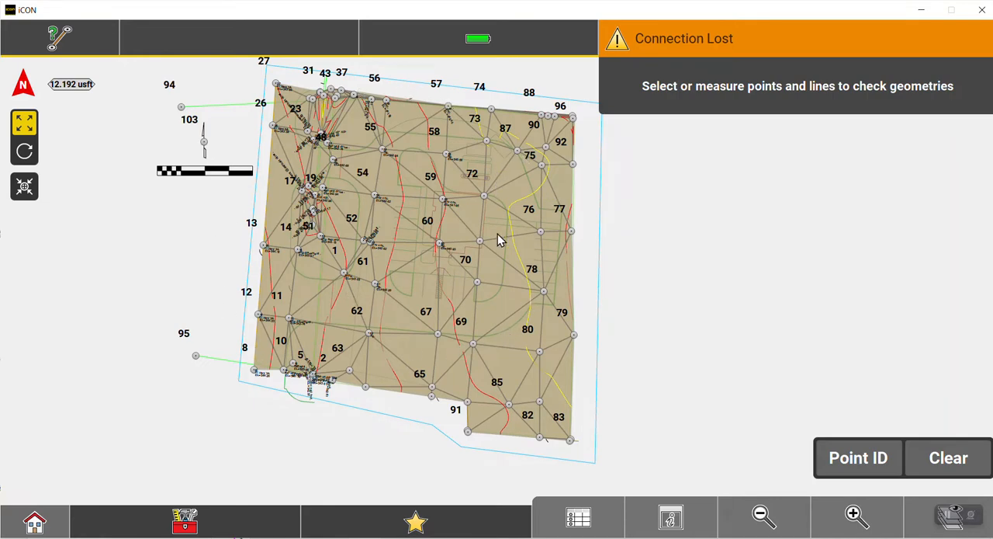
# Expand the layer list of Red River Credit (1).dwg, try Show Points for all layers and leave it off.
pyautogui.click(940, 520)
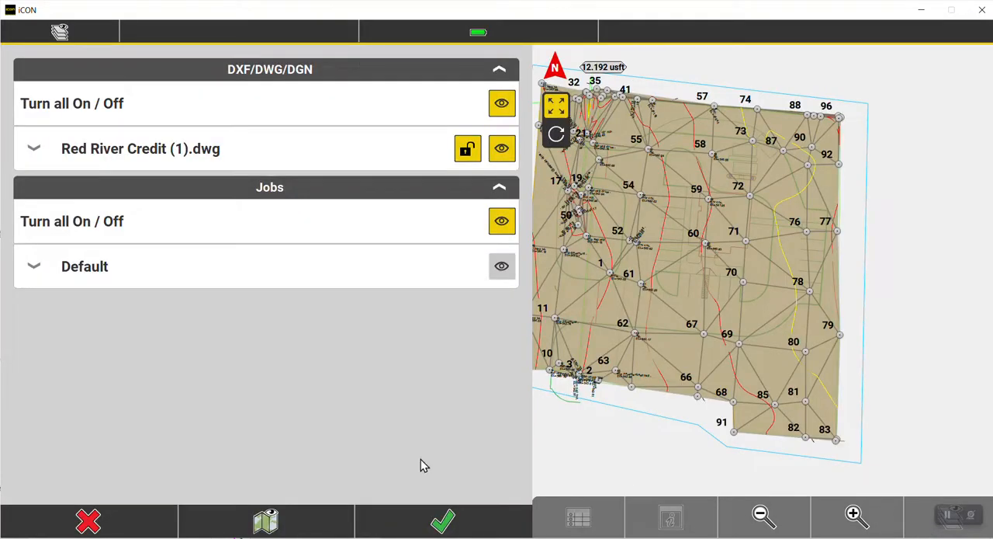
pyautogui.click(35, 154)
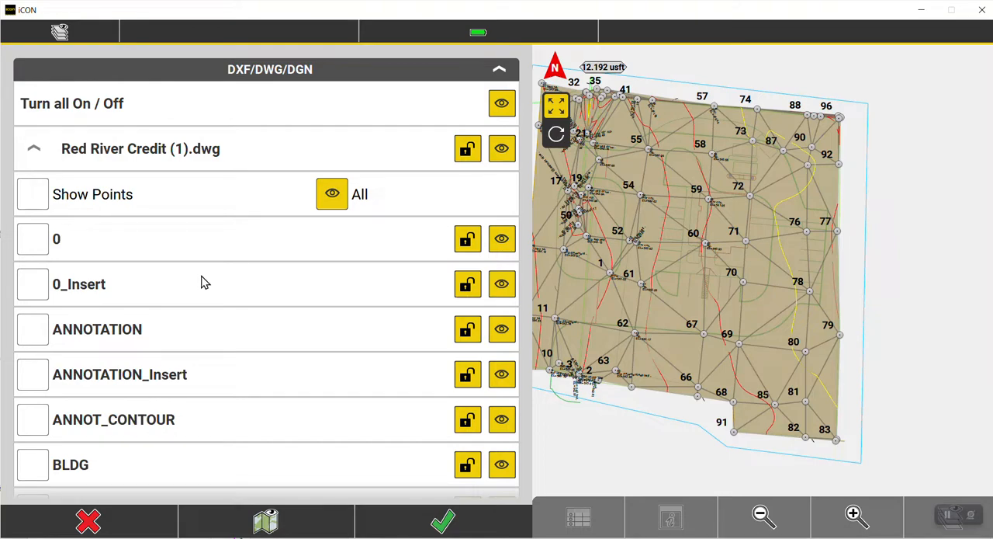
pyautogui.click(40, 196)
pyautogui.click(40, 196)
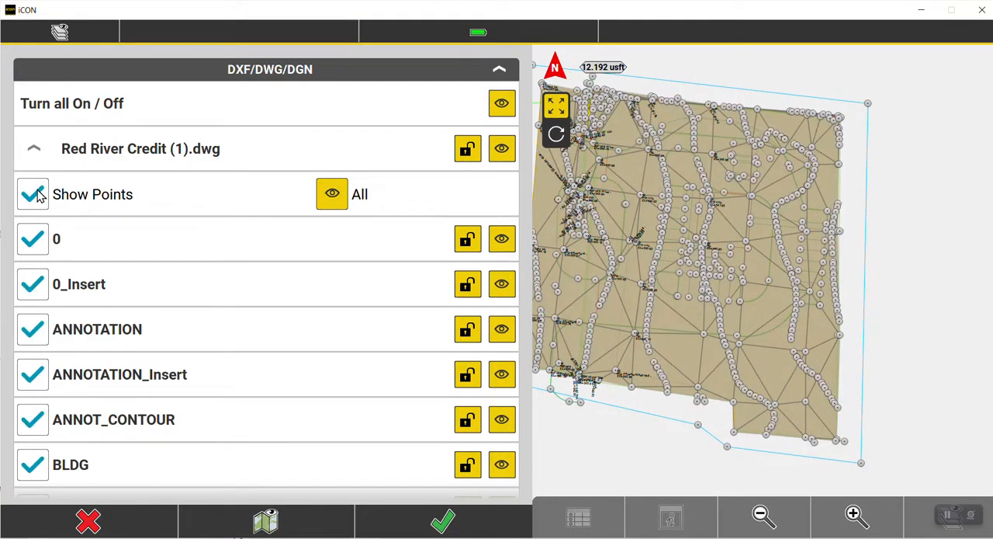
pyautogui.click(41, 195)
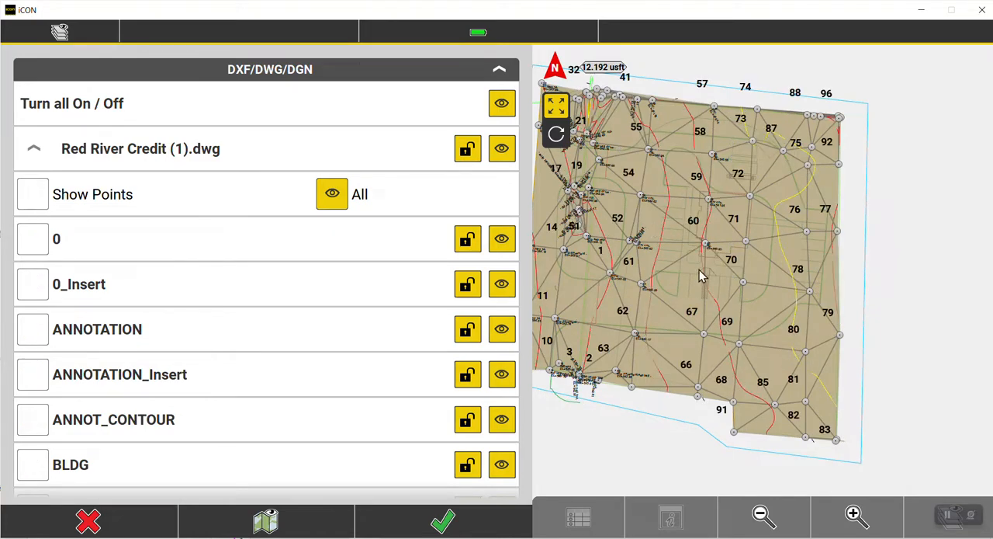
# Hide the TIN layer of the Red River Credit (1).dwg drawing.
pyautogui.scroll(-5, 288, 303)
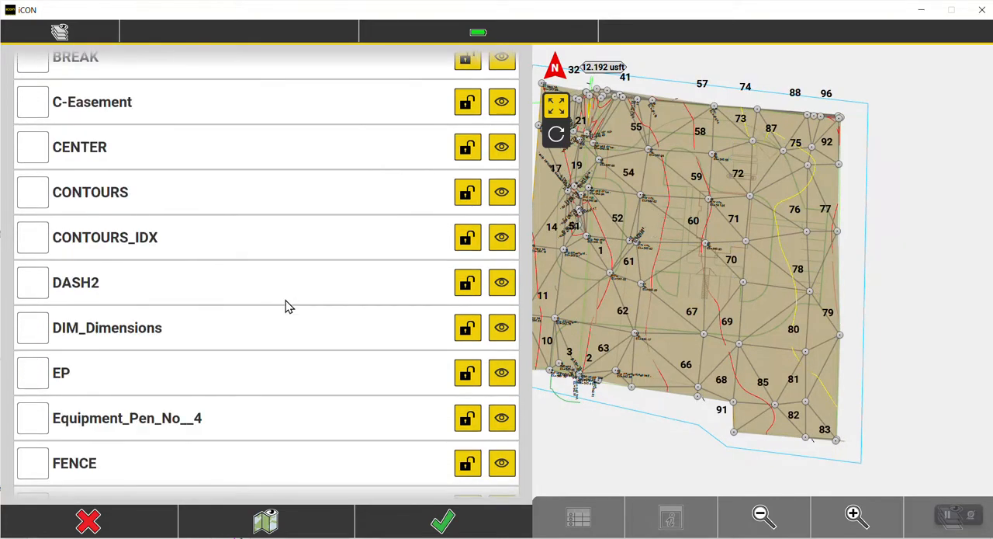
pyautogui.scroll(-8, 270, 308)
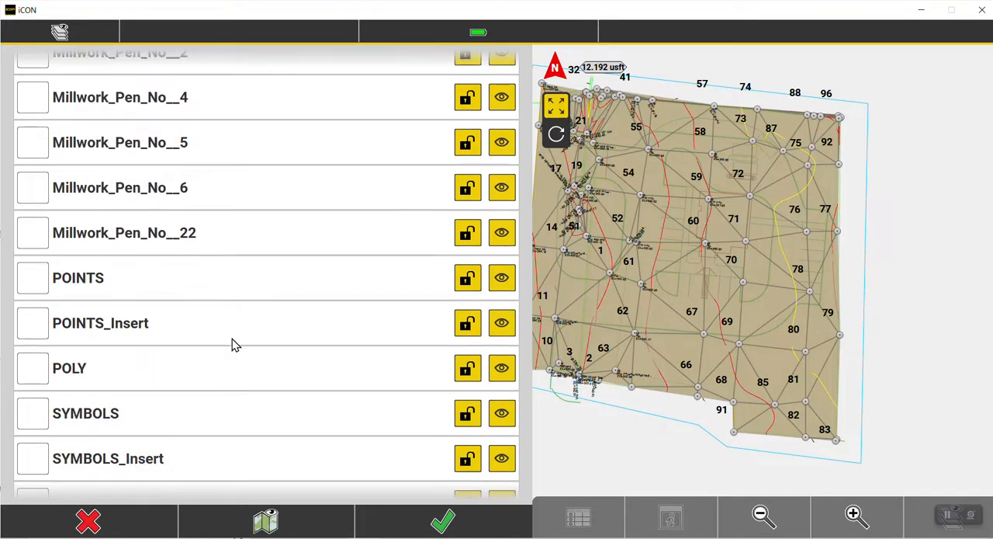
pyautogui.scroll(-3, 232, 338)
pyautogui.click(502, 347)
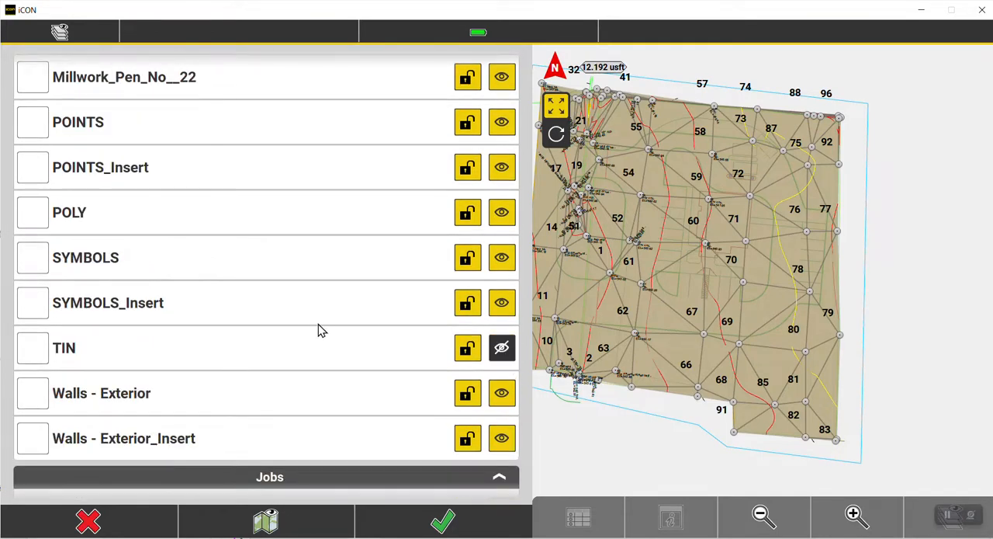
# Hide the CONTOURS_IDX and CONTOURS layers and apply the layer visibility changes to the map.
pyautogui.scroll(6, 238, 253)
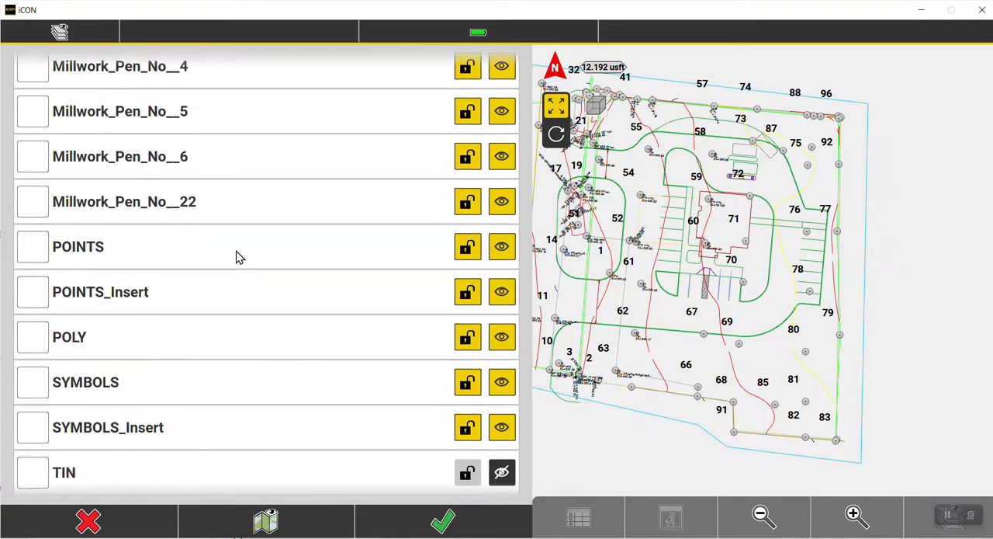
pyautogui.scroll(6, 235, 262)
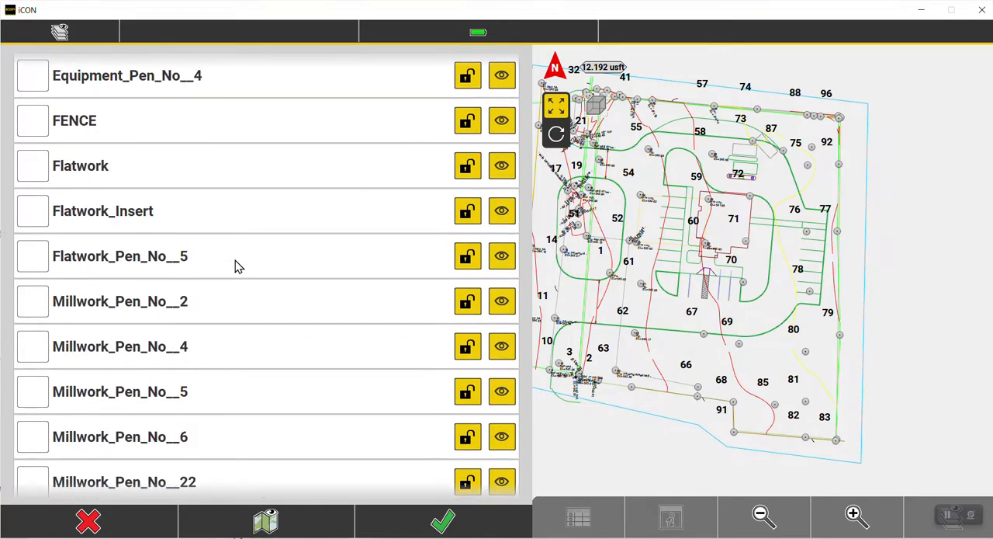
pyautogui.click(501, 113)
pyautogui.click(502, 71)
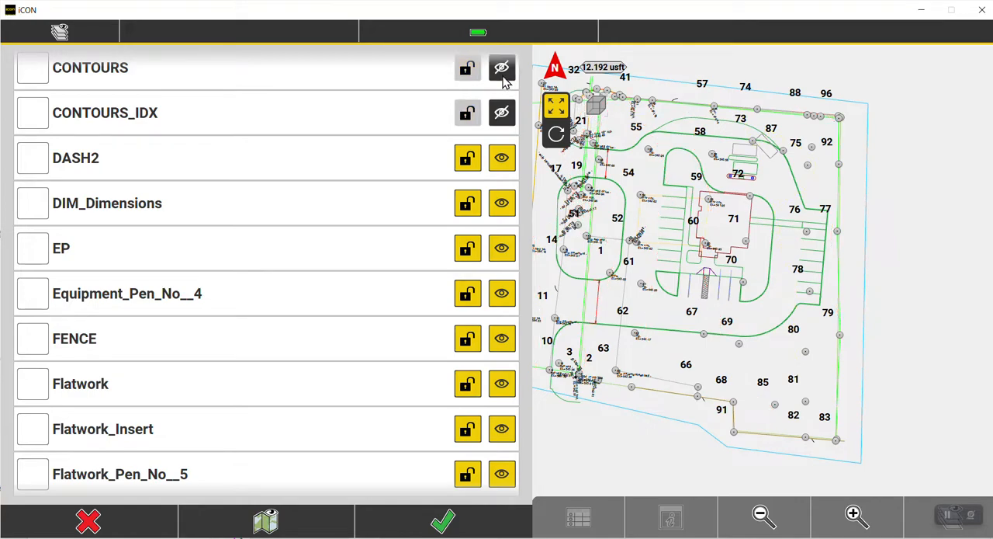
pyautogui.click(435, 520)
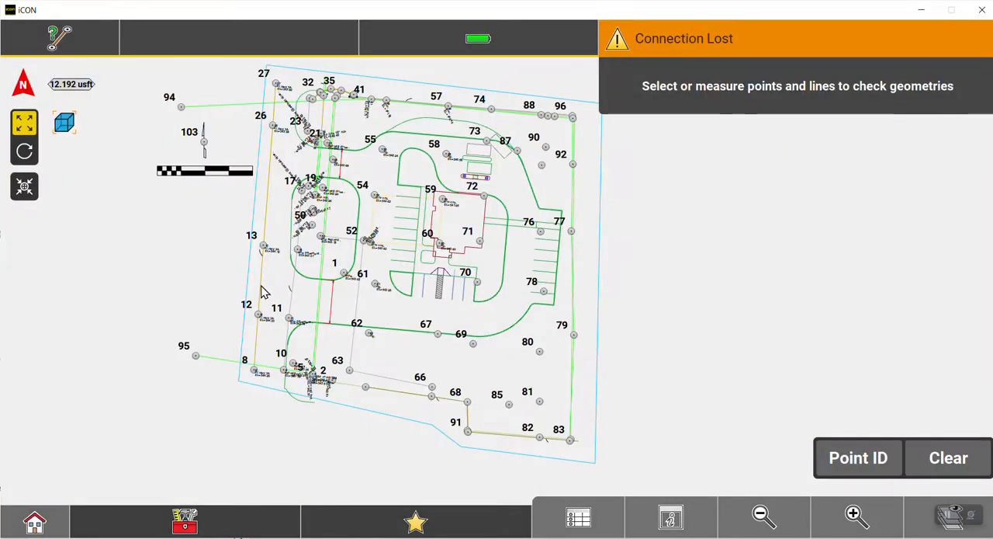
pyautogui.moveTo(282, 249); pyautogui.dragTo(298, 287)
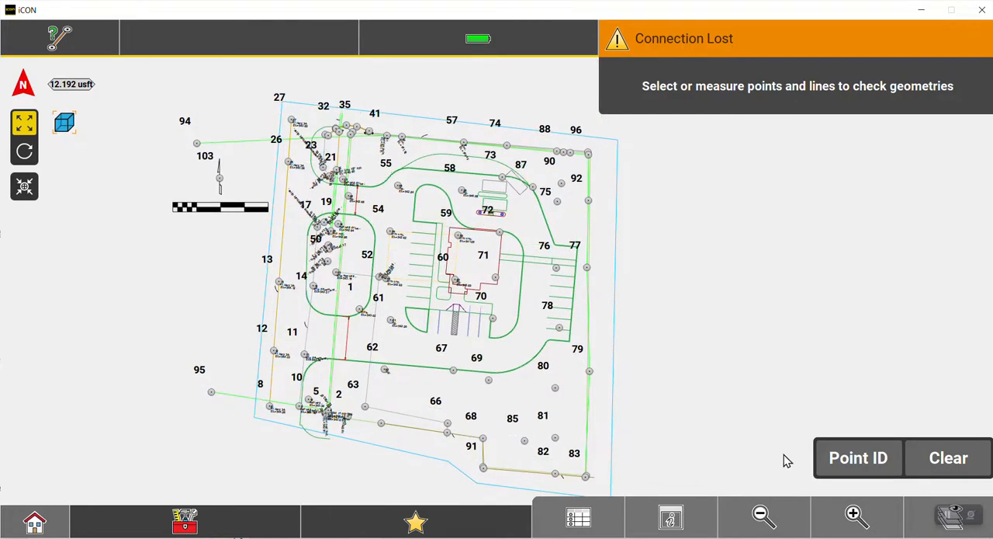
# Examine the survey points, labels and elevations along the southern boundary of the surveyed site, and how the site sits within the whole drawing.
pyautogui.click(854, 515)
pyautogui.moveTo(346, 362); pyautogui.dragTo(538, 211)
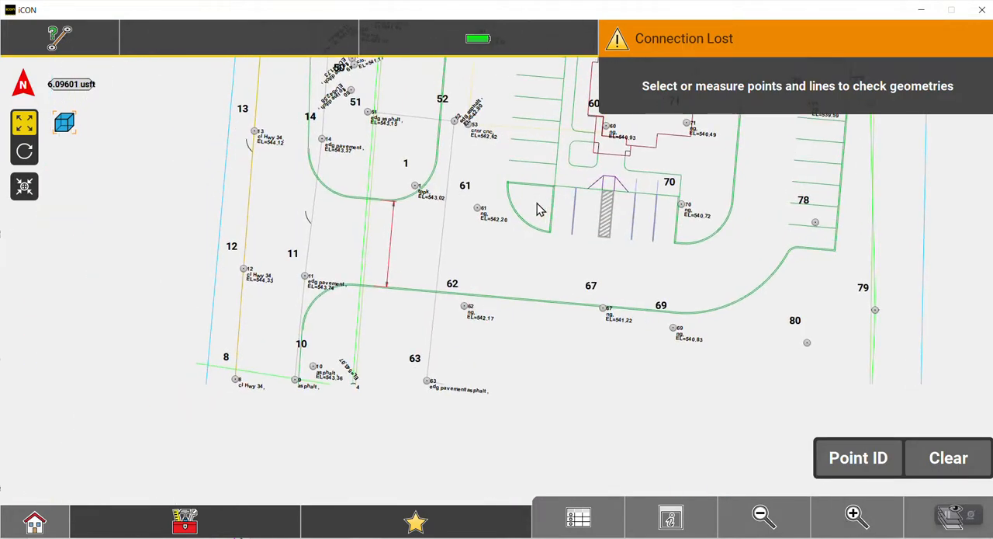
pyautogui.moveTo(287, 403); pyautogui.dragTo(461, 247)
pyautogui.click(836, 514)
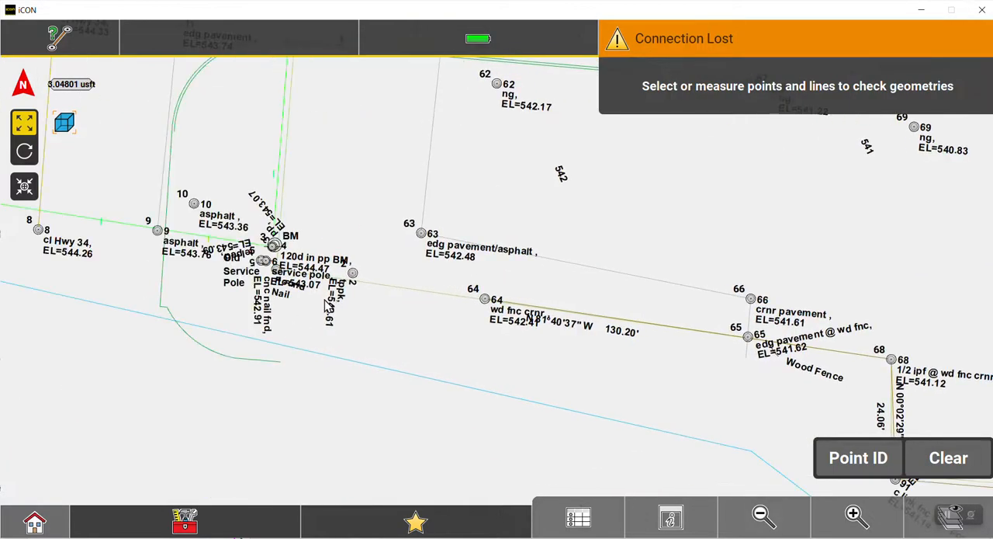
pyautogui.moveTo(208, 264); pyautogui.dragTo(320, 248)
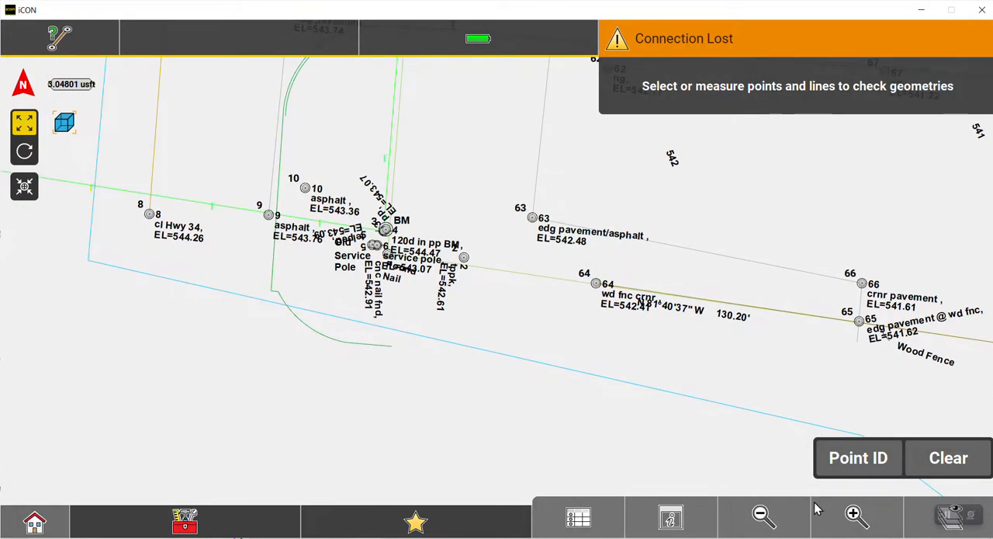
pyautogui.click(851, 516)
pyautogui.moveTo(210, 261); pyautogui.dragTo(506, 389)
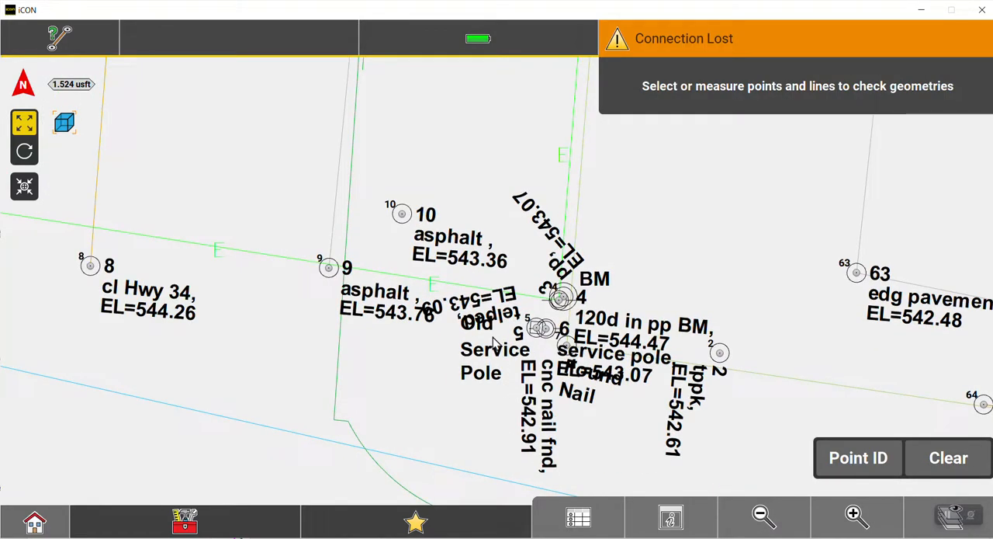
pyautogui.click(761, 516)
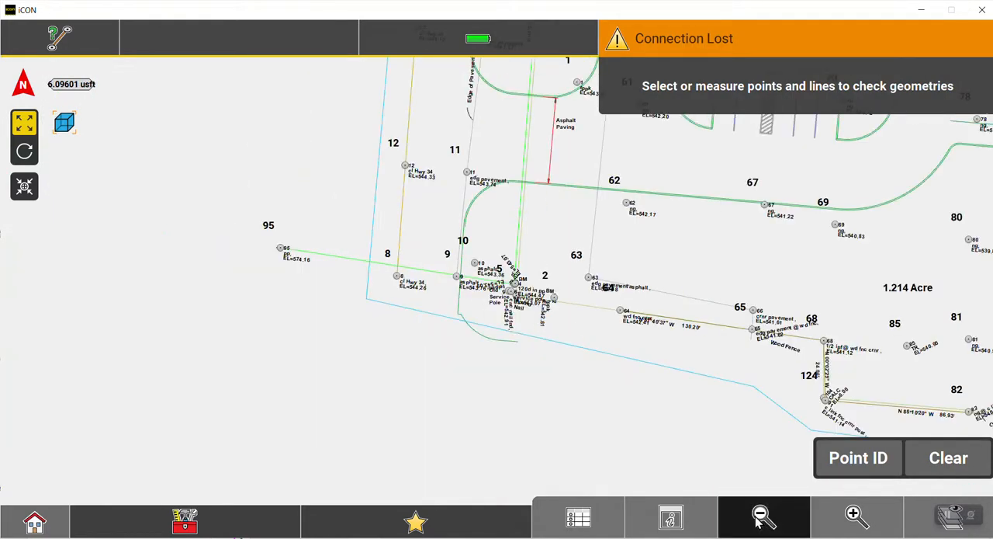
pyautogui.click(760, 516)
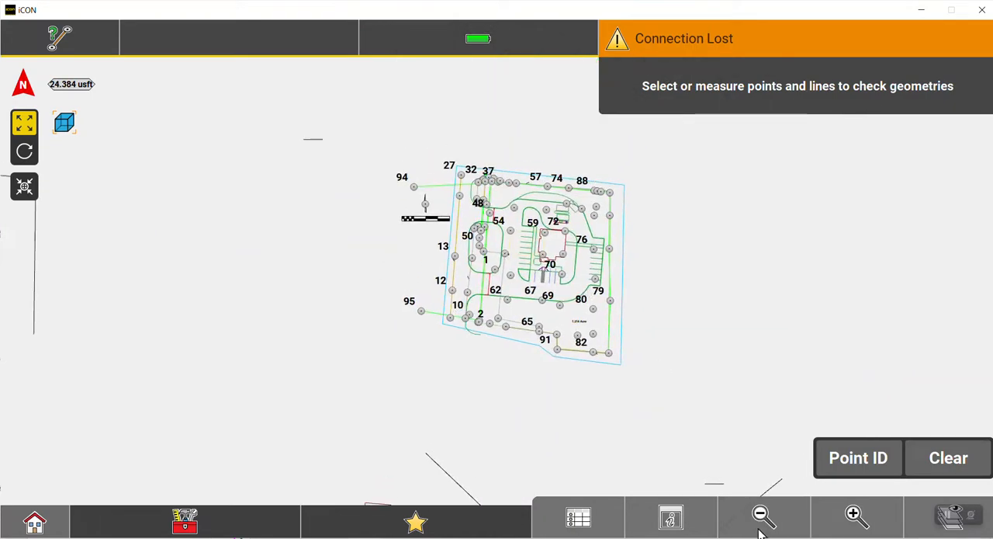
pyautogui.click(760, 516)
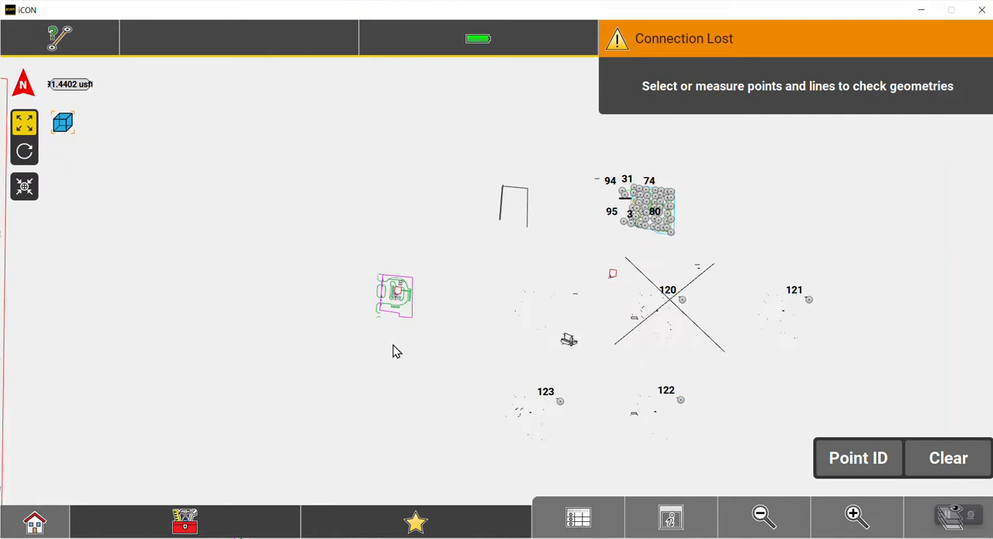
# Examine the separate copy of the site plan with the magenta boundary, including its building, parking stalls and easement labels.
pyautogui.click(853, 517)
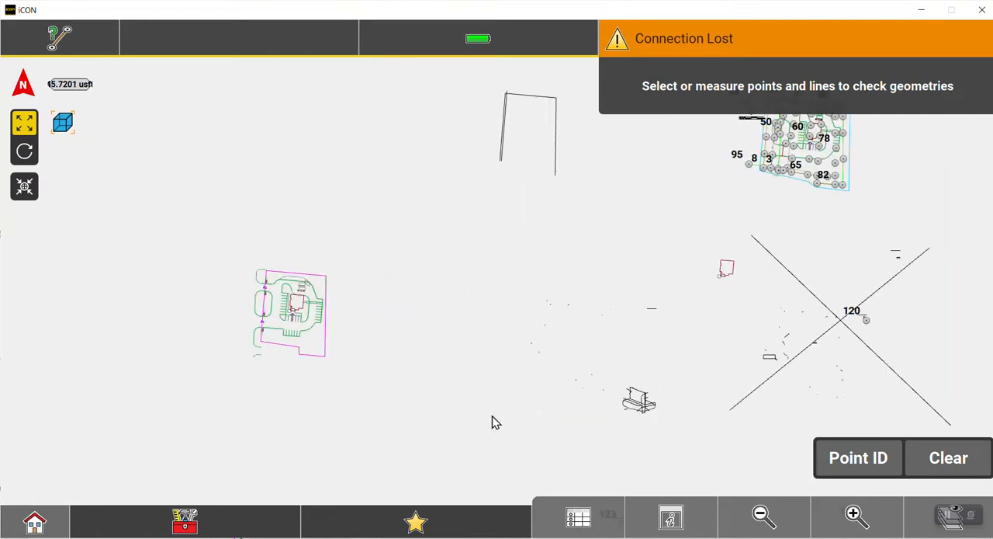
pyautogui.moveTo(314, 385); pyautogui.dragTo(434, 339)
pyautogui.click(879, 526)
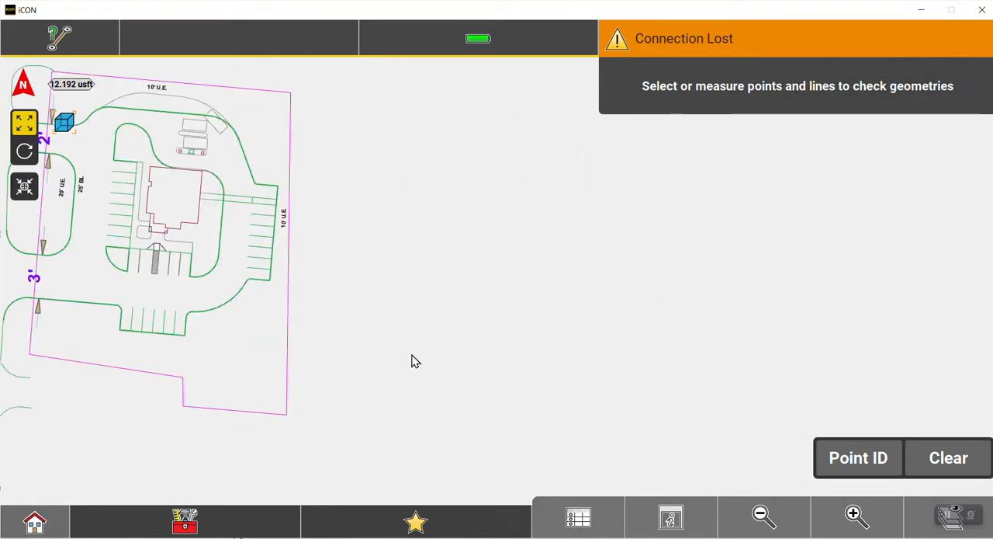
pyautogui.moveTo(243, 332); pyautogui.dragTo(491, 370)
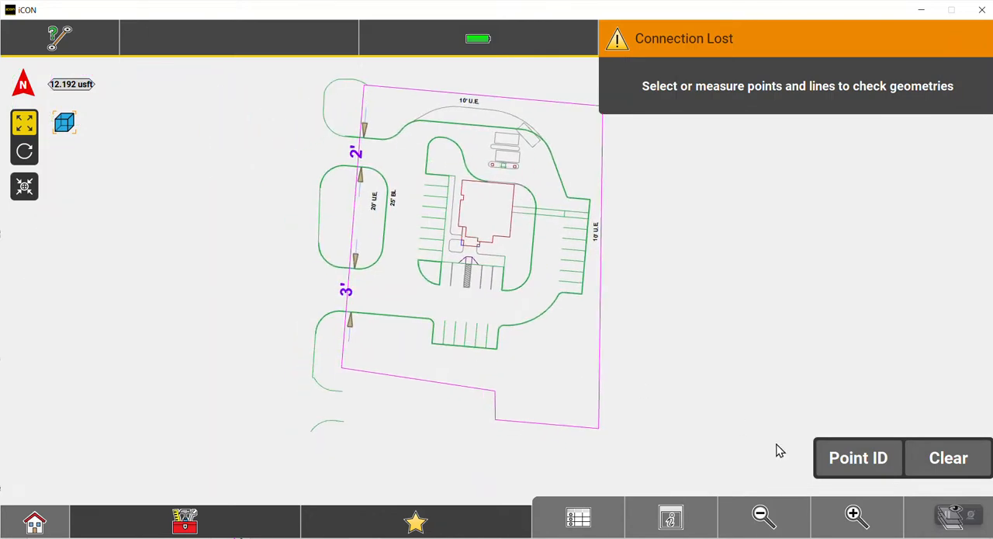
pyautogui.click(850, 516)
pyautogui.moveTo(386, 231); pyautogui.dragTo(305, 399)
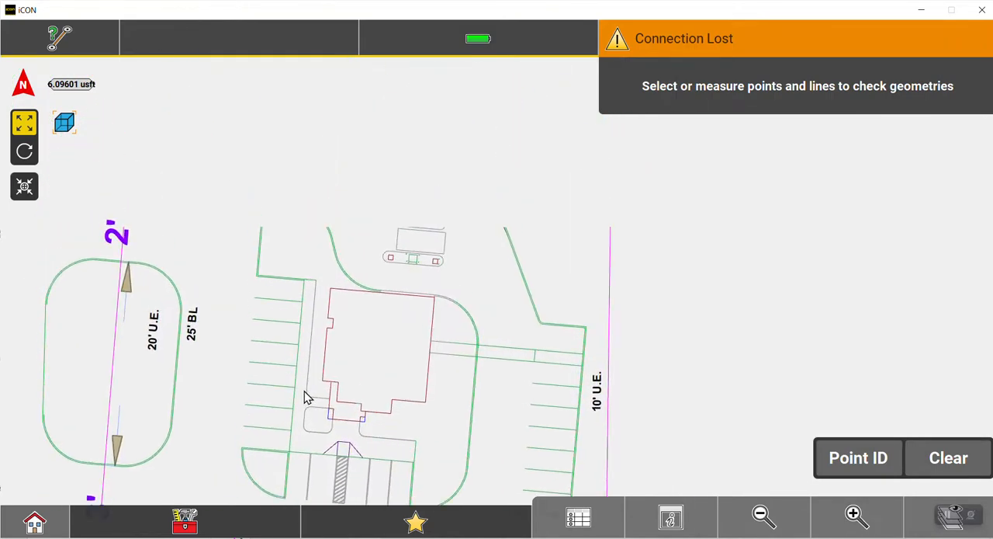
pyautogui.click(762, 514)
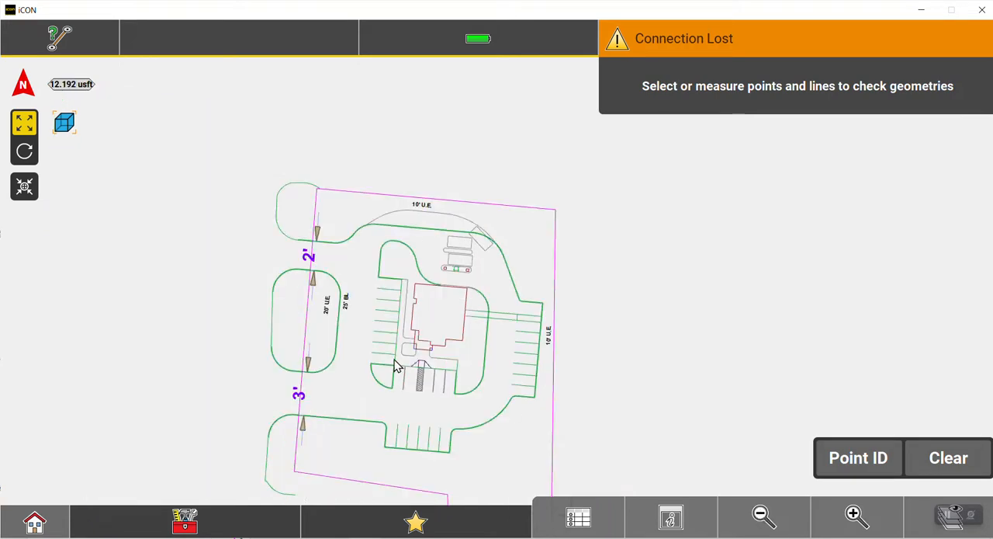
pyautogui.moveTo(394, 366); pyautogui.dragTo(412, 284)
# Turn on Show Points for Red River Credit (1).dwg and apply the change to the map.
pyautogui.click(950, 517)
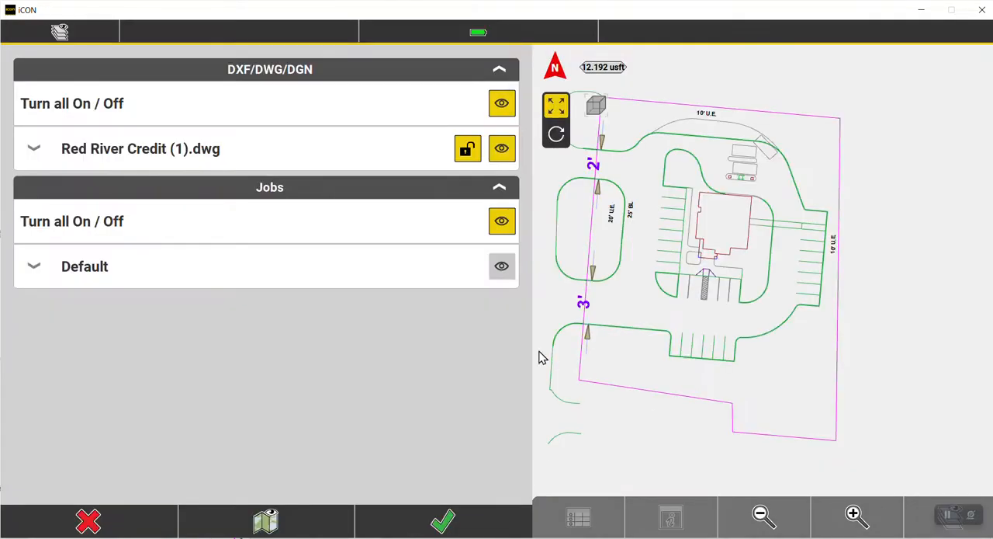
pyautogui.click(16, 149)
pyautogui.click(33, 194)
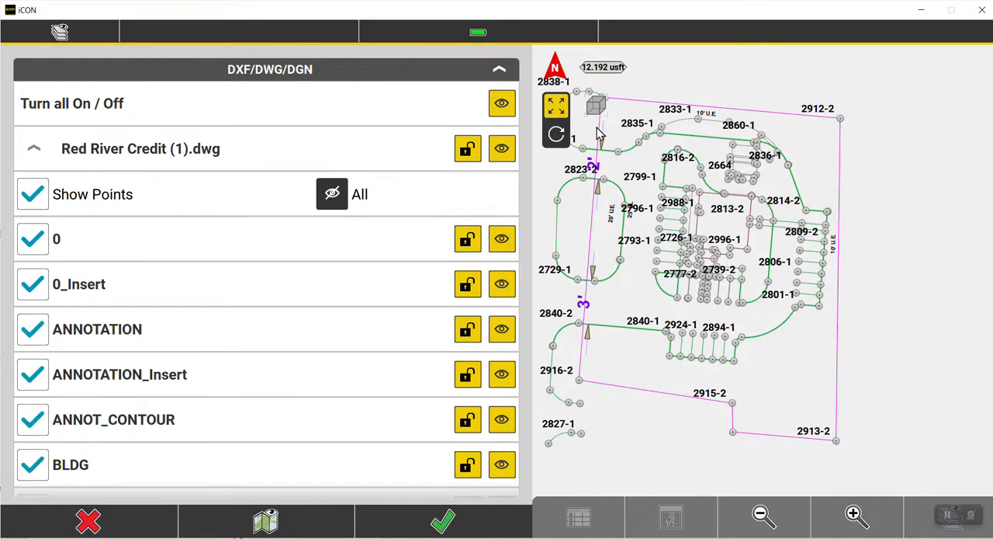
pyautogui.click(458, 524)
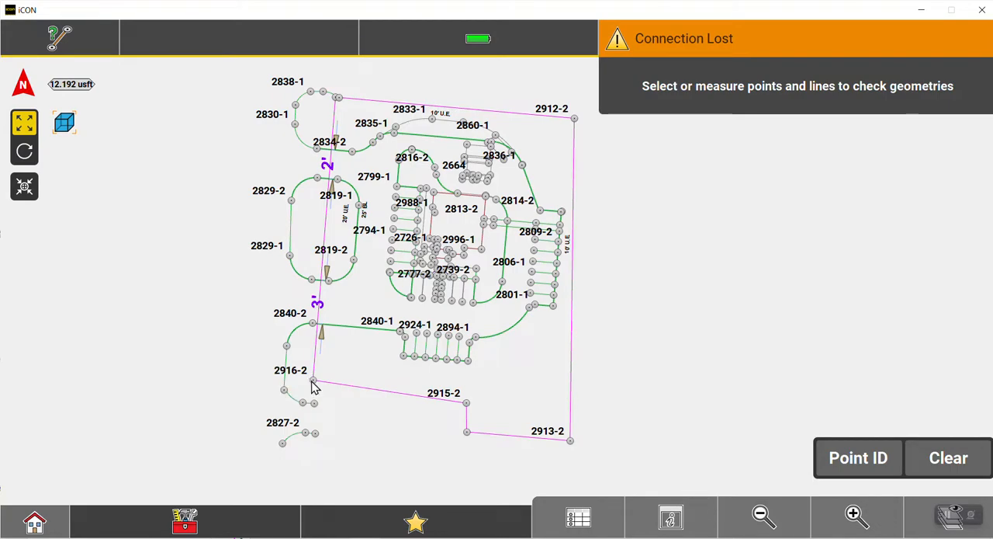
# Check the western magenta boundary line by selecting its southern end point 2916-2 and northern end point 2912-1.
pyautogui.click(314, 384)
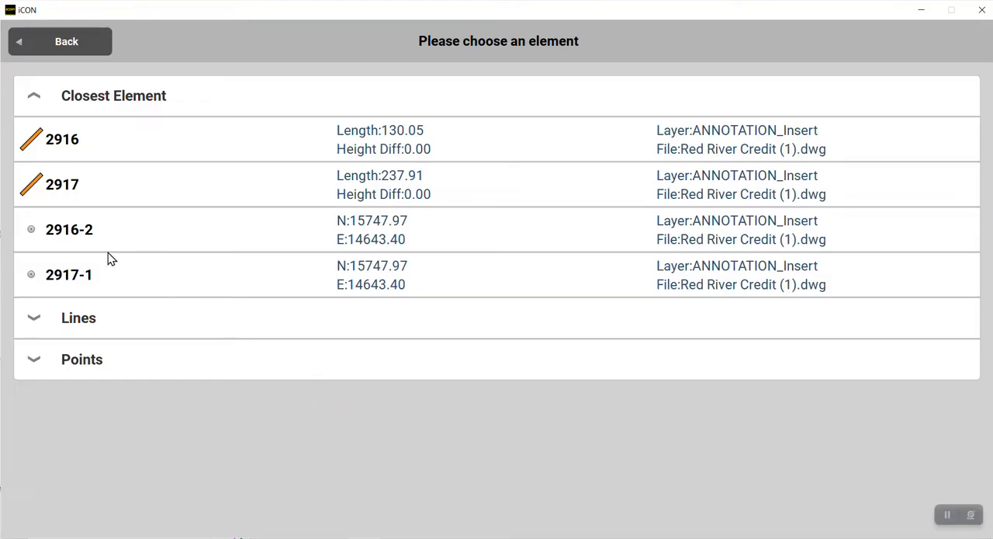
pyautogui.click(109, 253)
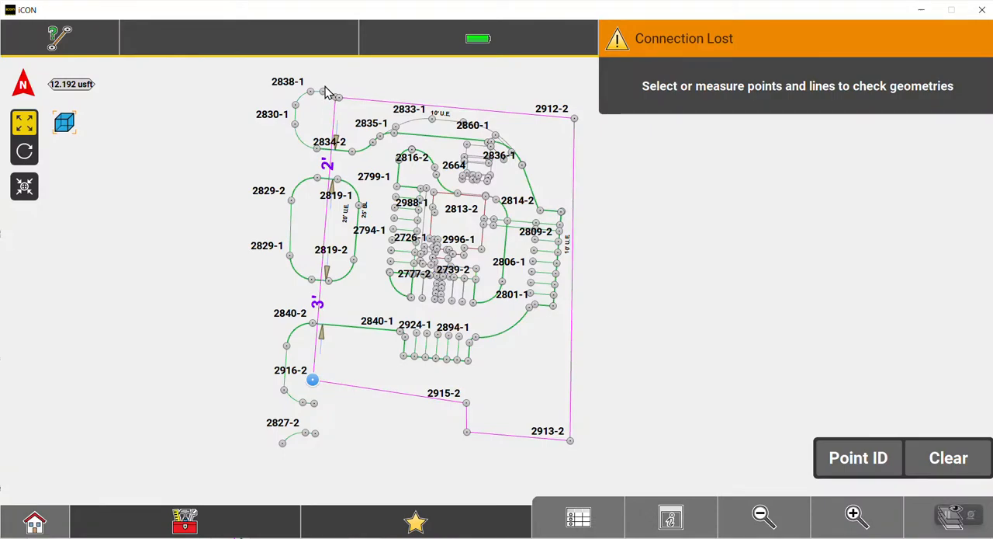
pyautogui.click(835, 506)
pyautogui.click(834, 507)
pyautogui.moveTo(178, 221); pyautogui.dragTo(438, 349)
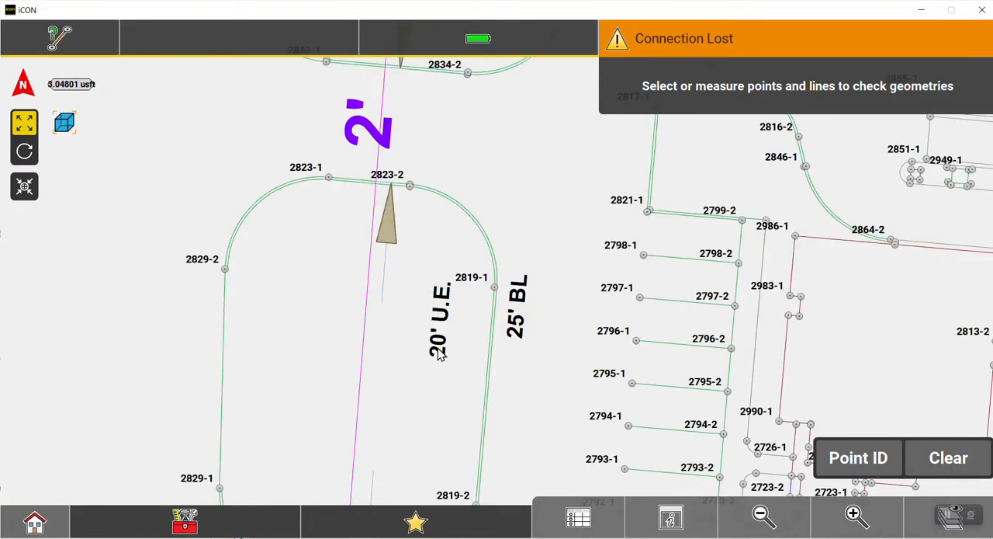
pyautogui.moveTo(416, 204); pyautogui.dragTo(383, 528)
pyautogui.moveTo(524, 157); pyautogui.dragTo(511, 273)
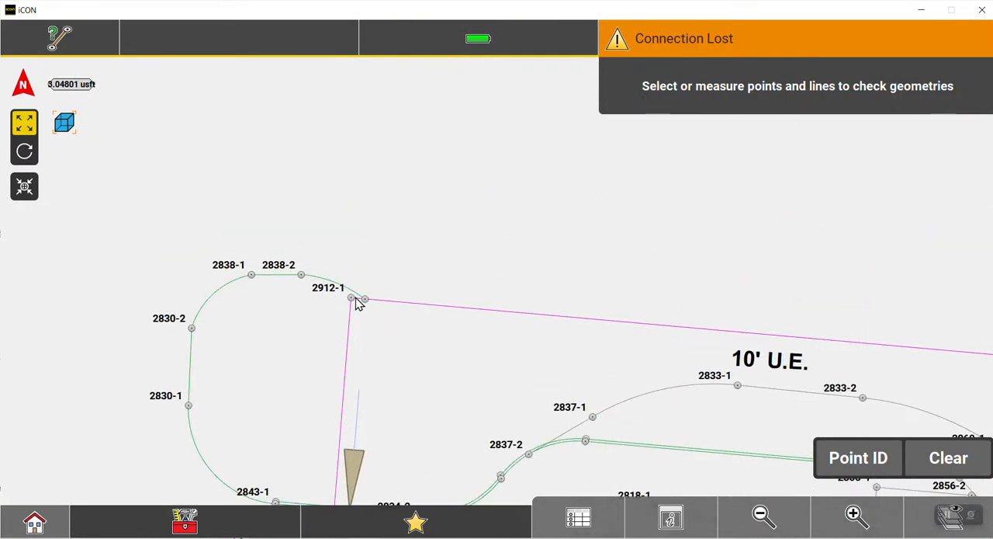
pyautogui.scroll(3, 349, 308)
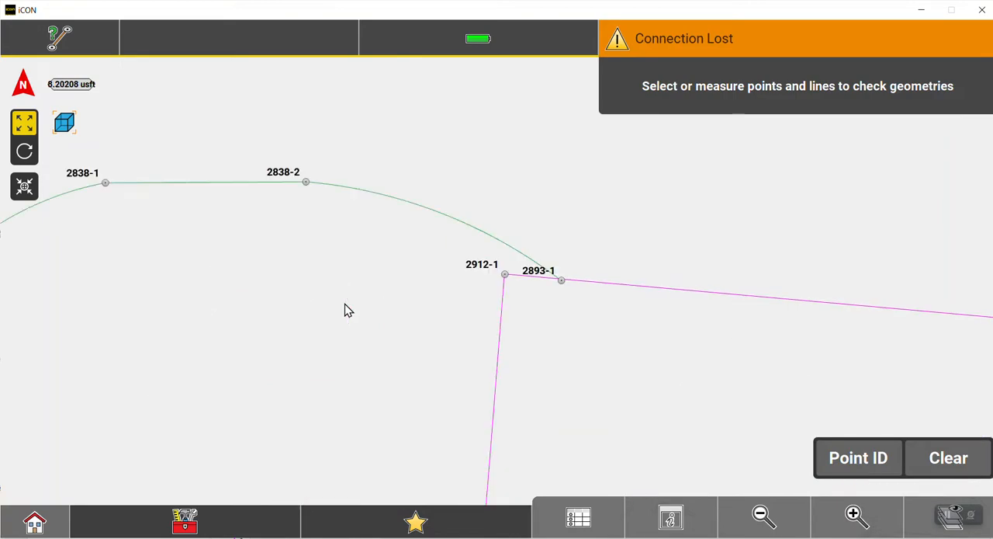
pyautogui.click(506, 277)
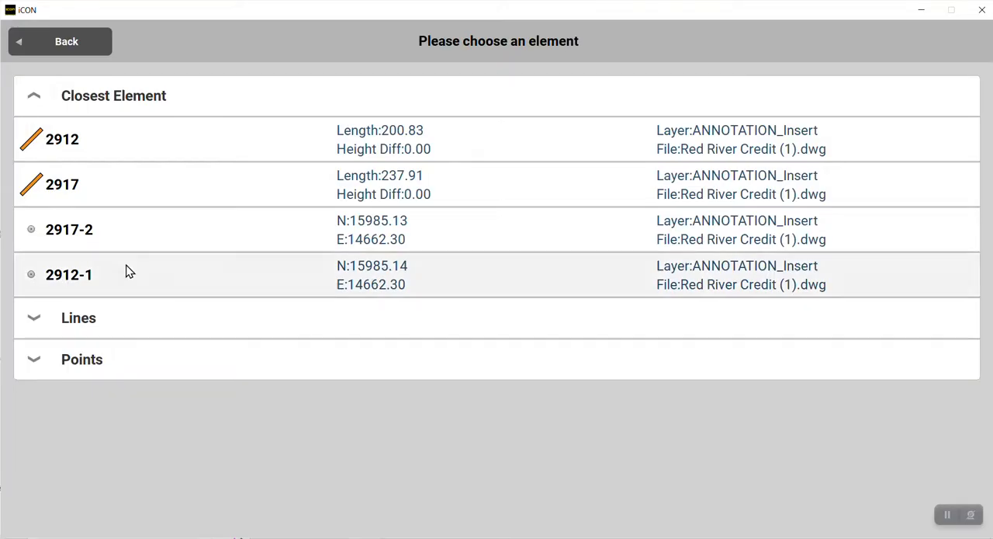
pyautogui.click(126, 271)
# Extend the check around the magenta boundary by adding corner points 2912-2, 2913-2 and 2914-2.
pyautogui.click(762, 515)
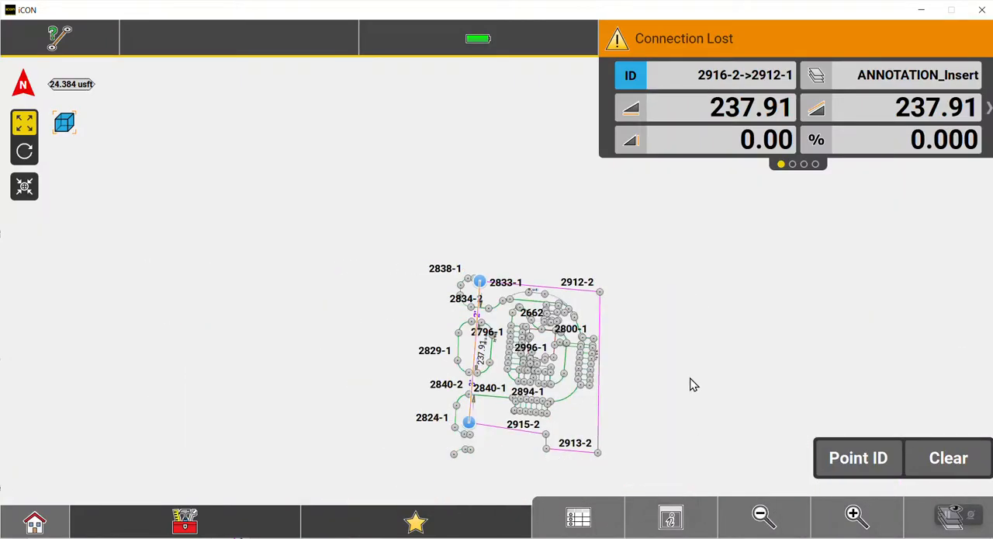
pyautogui.click(599, 299)
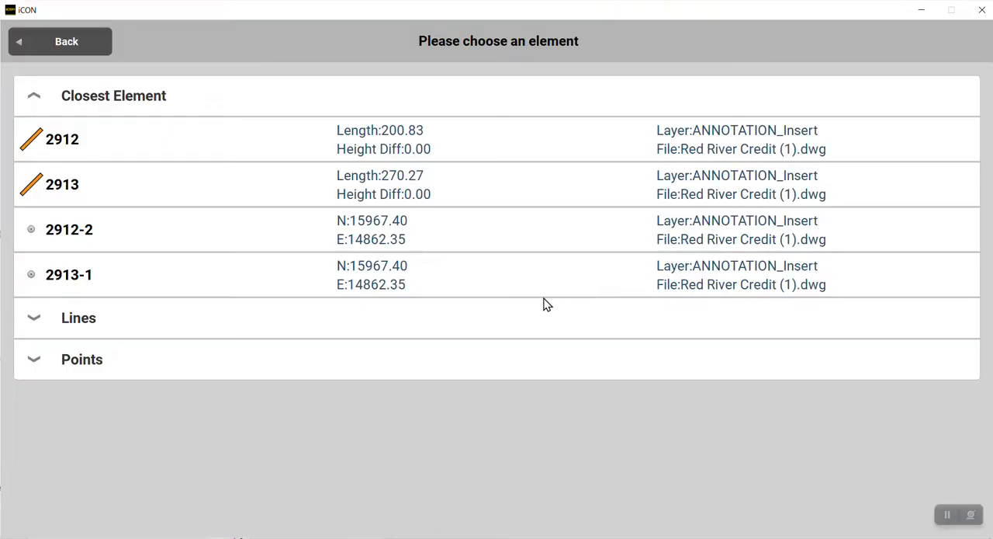
pyautogui.click(153, 253)
pyautogui.click(599, 456)
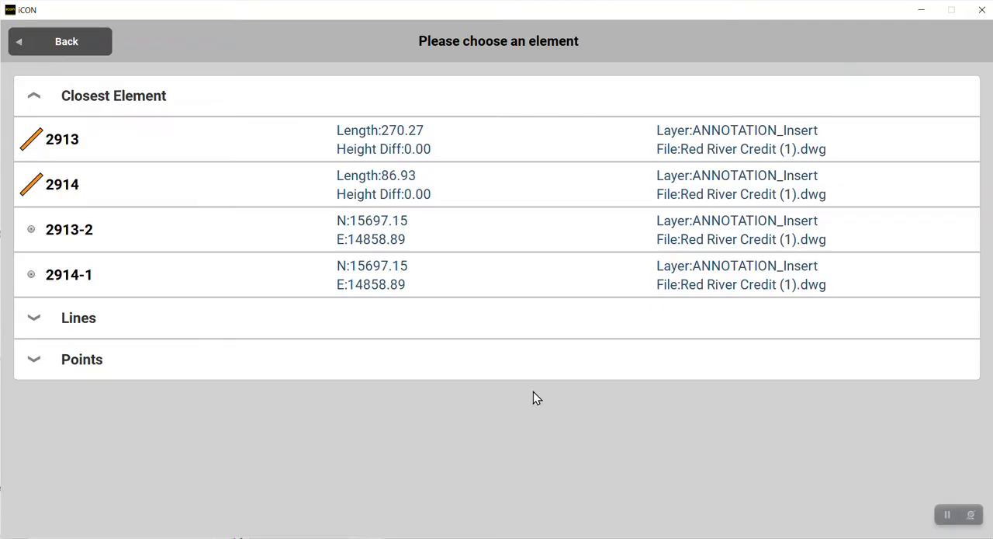
pyautogui.click(154, 237)
pyautogui.click(548, 452)
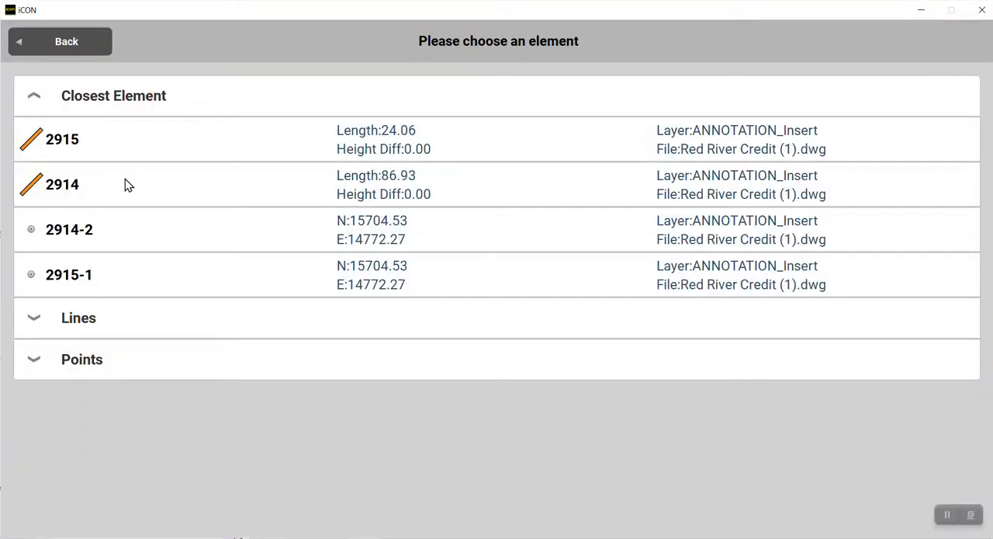
pyautogui.click(75, 230)
# Close the checked boundary area by selecting the southwest corner point 2916-2 again.
pyautogui.click(853, 523)
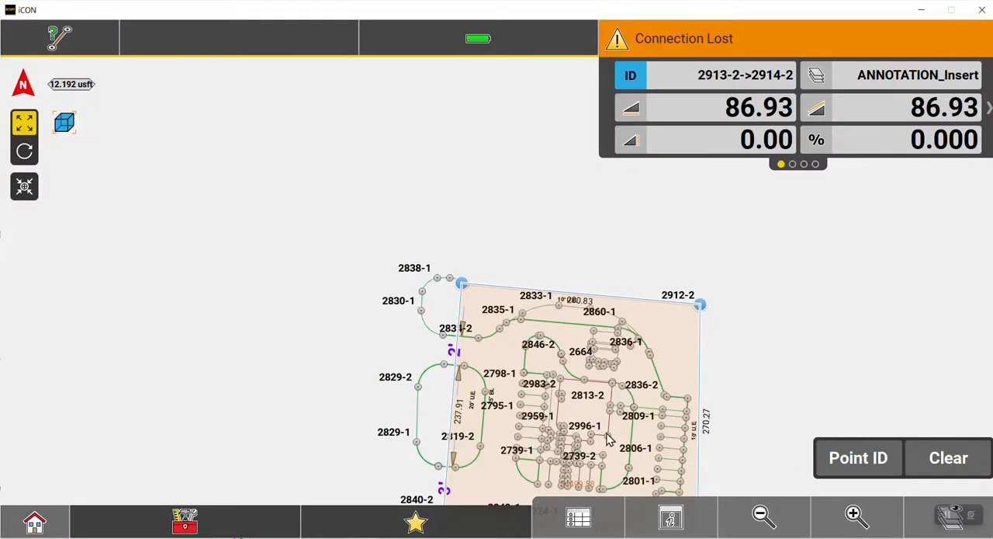
pyautogui.click(344, 347)
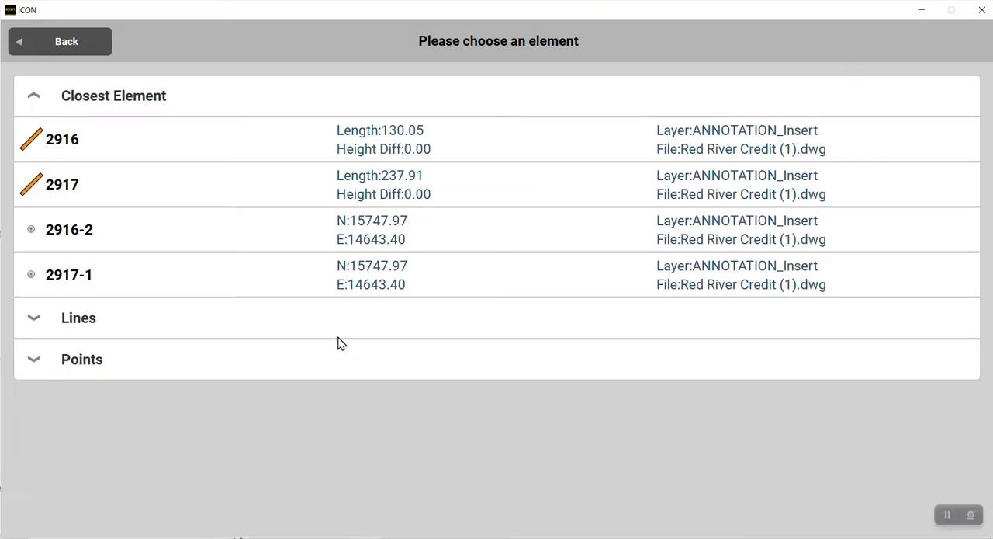
pyautogui.click(93, 237)
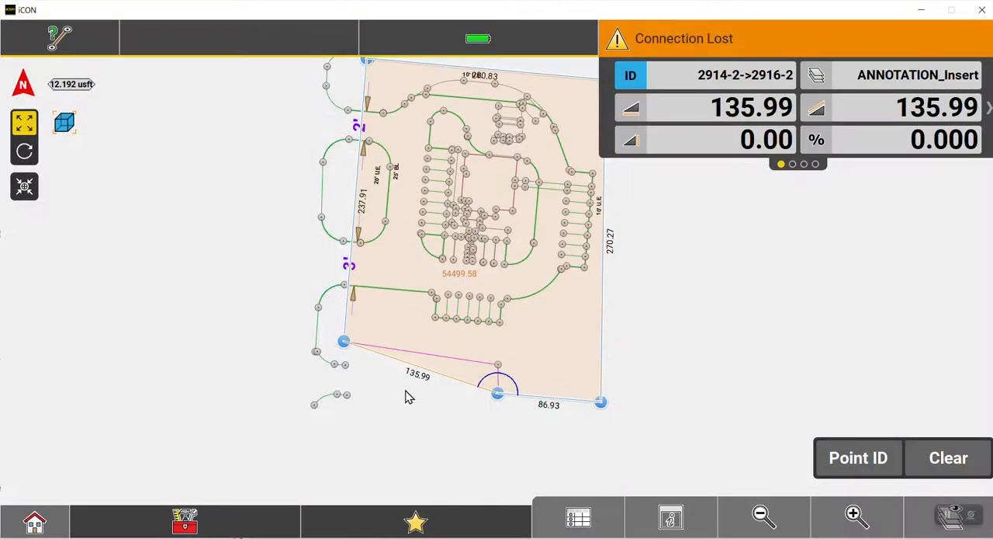
# Examine the closed check area, including the segment lengths and the angle at point 2914-2 along the southern boundary.
pyautogui.click(876, 515)
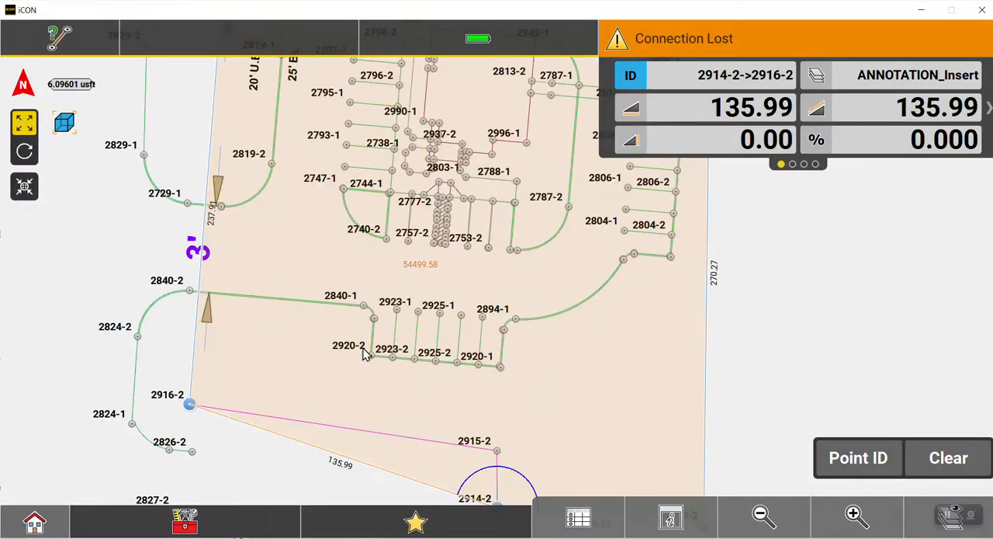
pyautogui.moveTo(361, 345); pyautogui.dragTo(467, 256)
pyautogui.click(852, 522)
pyautogui.moveTo(357, 423); pyautogui.dragTo(234, 300)
pyautogui.moveTo(675, 358); pyautogui.dragTo(287, 291)
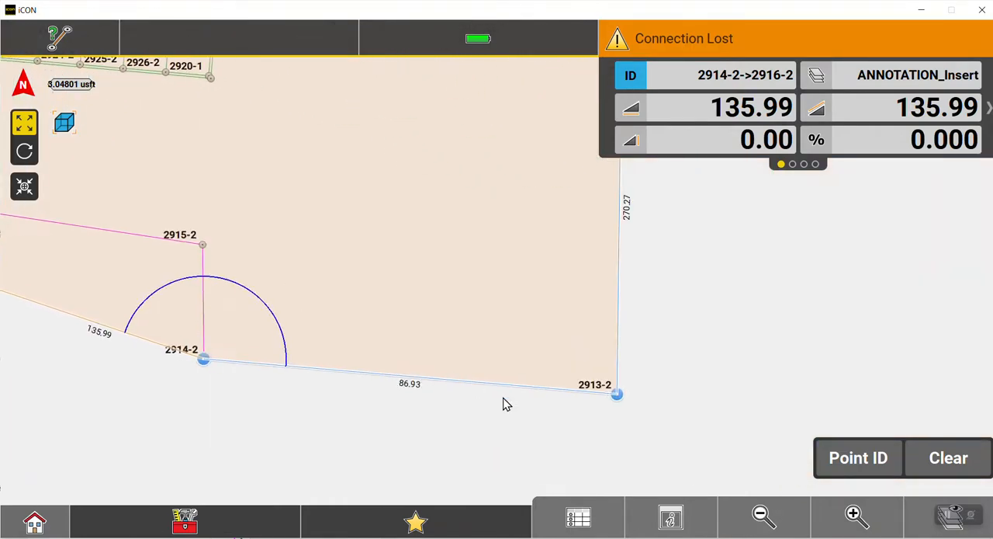
pyautogui.click(771, 519)
pyautogui.moveTo(201, 340); pyautogui.dragTo(298, 374)
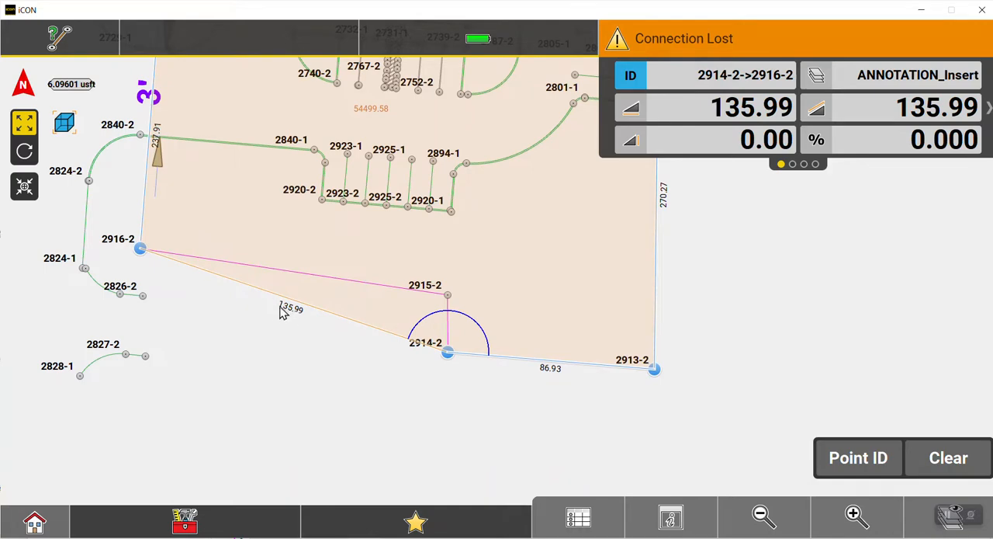
pyautogui.moveTo(152, 285); pyautogui.dragTo(247, 330)
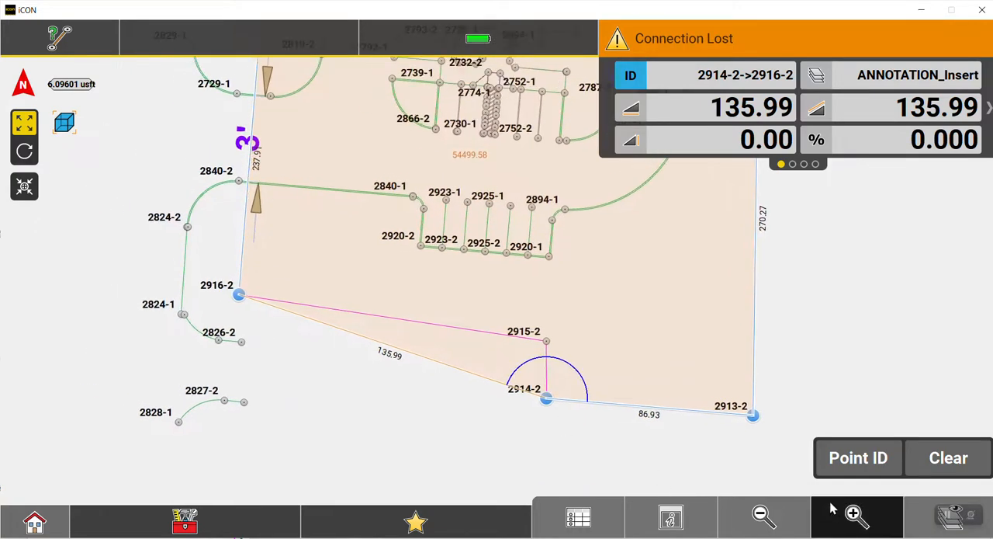
pyautogui.click(855, 514)
pyautogui.moveTo(165, 268); pyautogui.dragTo(468, 336)
pyautogui.click(750, 518)
pyautogui.click(751, 518)
pyautogui.moveTo(676, 413); pyautogui.dragTo(512, 366)
pyautogui.moveTo(484, 305); pyautogui.dragTo(466, 395)
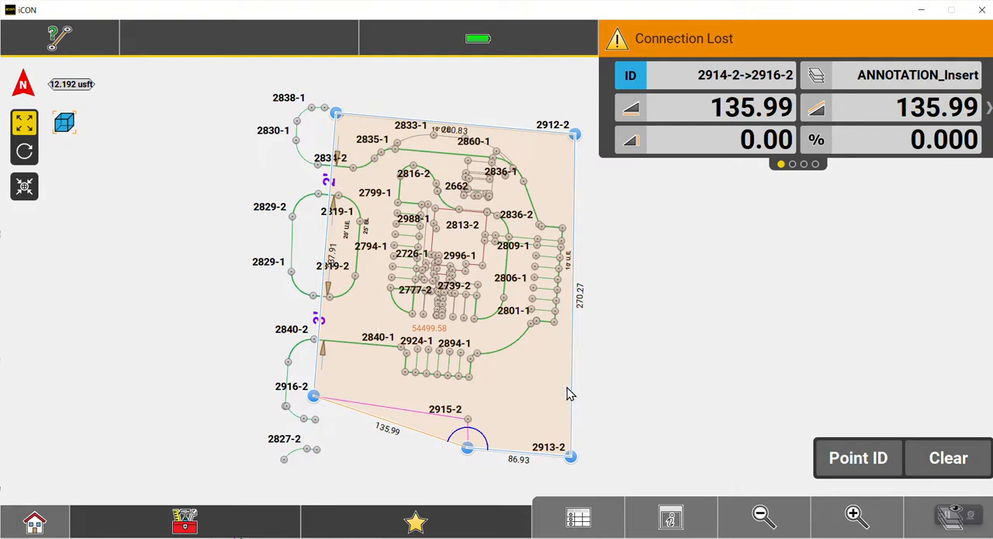
pyautogui.click(829, 518)
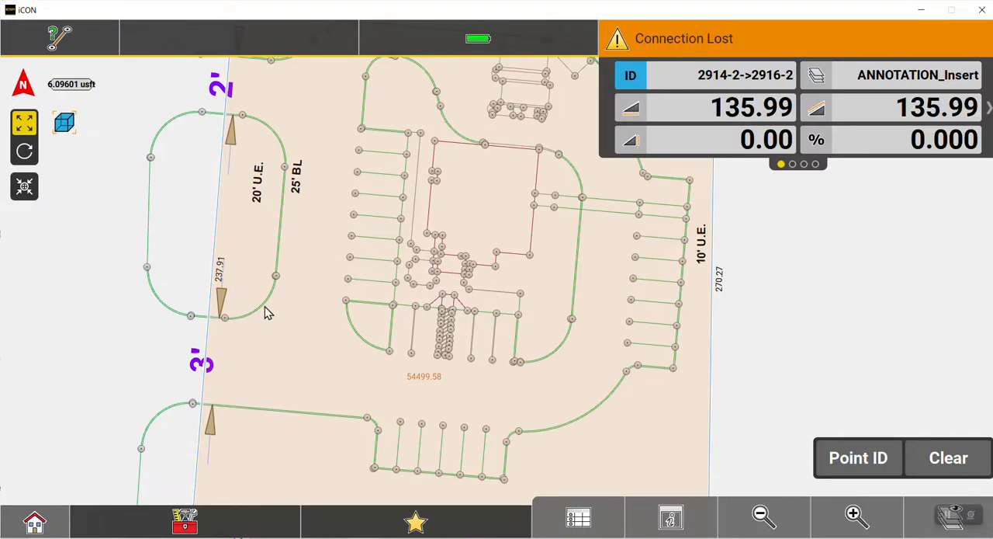
pyautogui.click(763, 516)
pyautogui.click(764, 516)
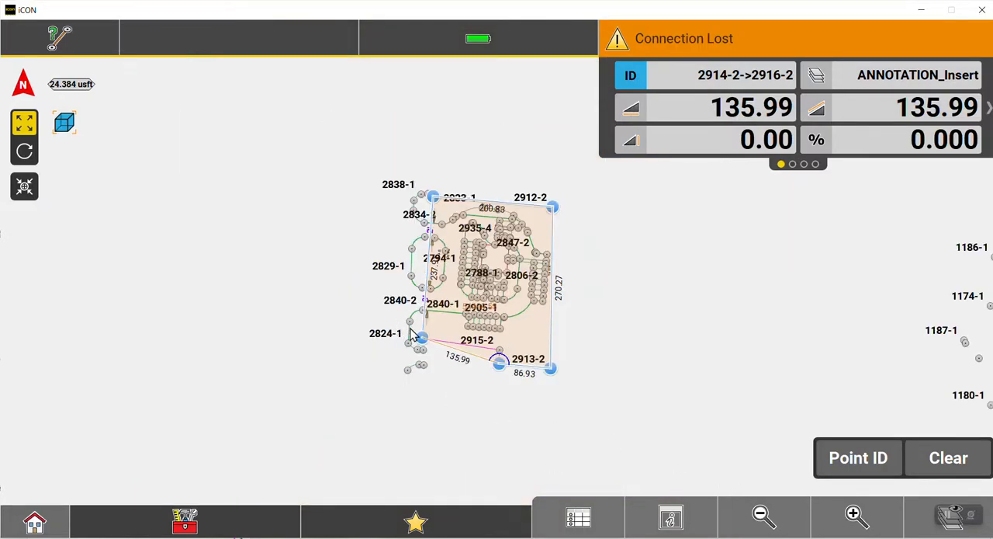
# Inspect the checked boundary area up close and clear the check from the map.
pyautogui.click(855, 515)
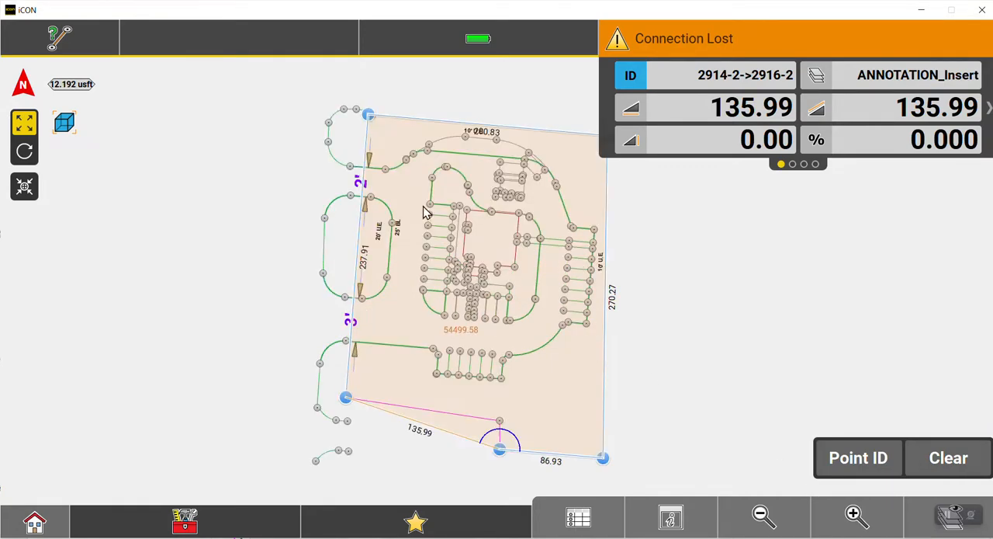
pyautogui.click(837, 522)
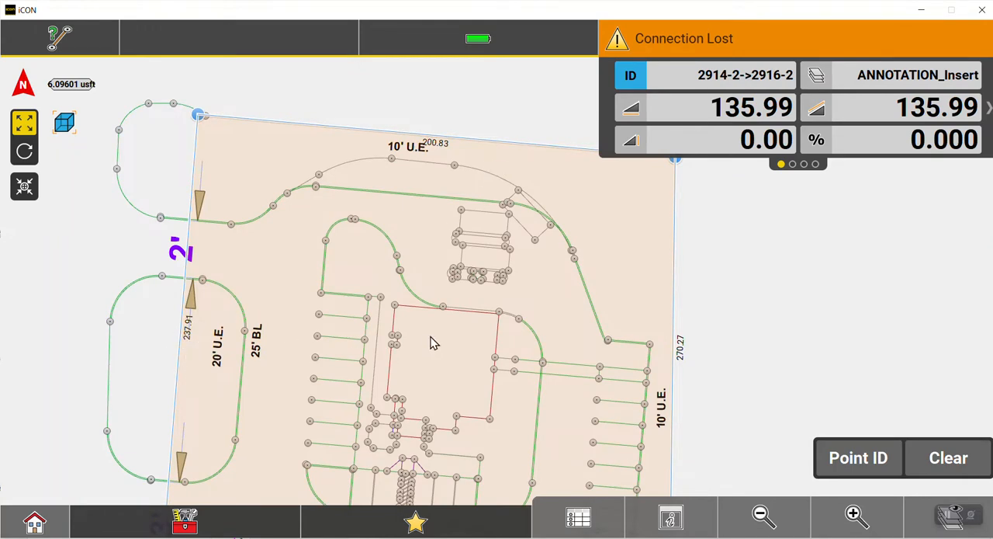
pyautogui.click(763, 516)
pyautogui.click(763, 516)
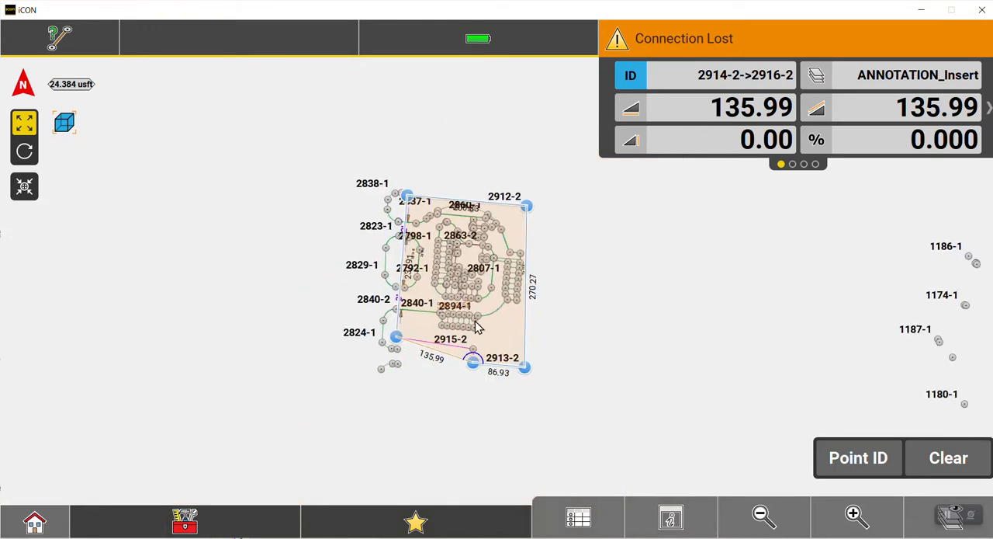
pyautogui.click(931, 448)
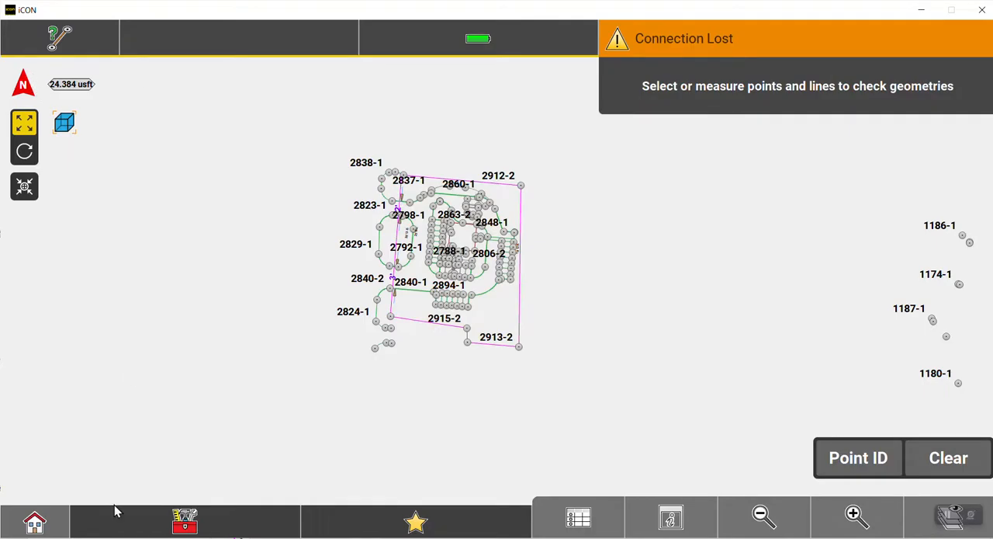
# Switch to the RRCU-REVISED project and open its Checks application.
pyautogui.click(38, 522)
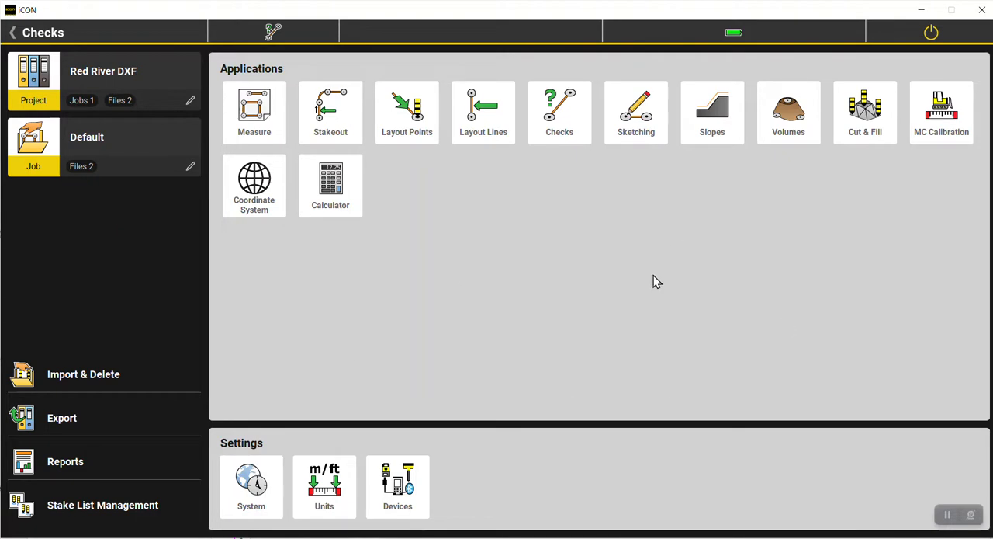
pyautogui.click(103, 72)
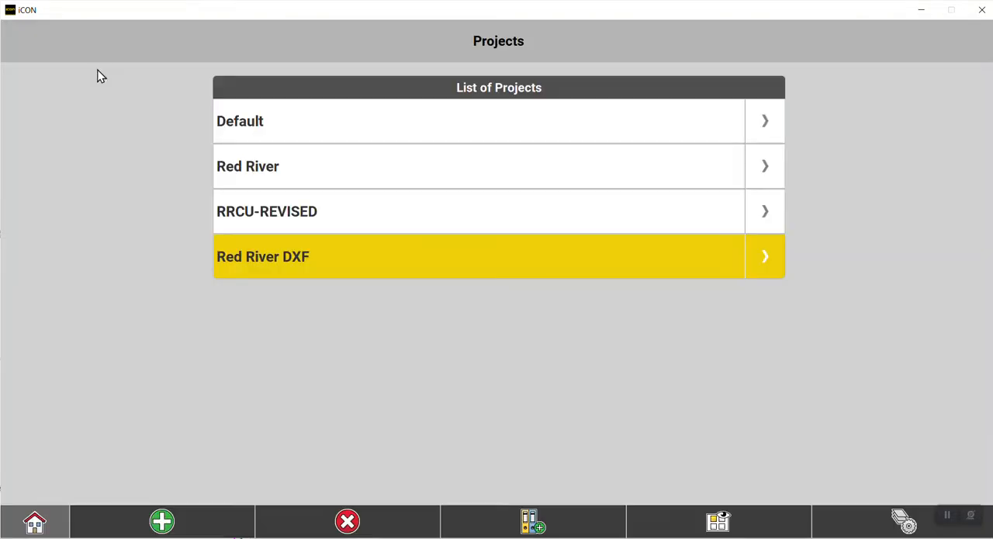
pyautogui.click(253, 220)
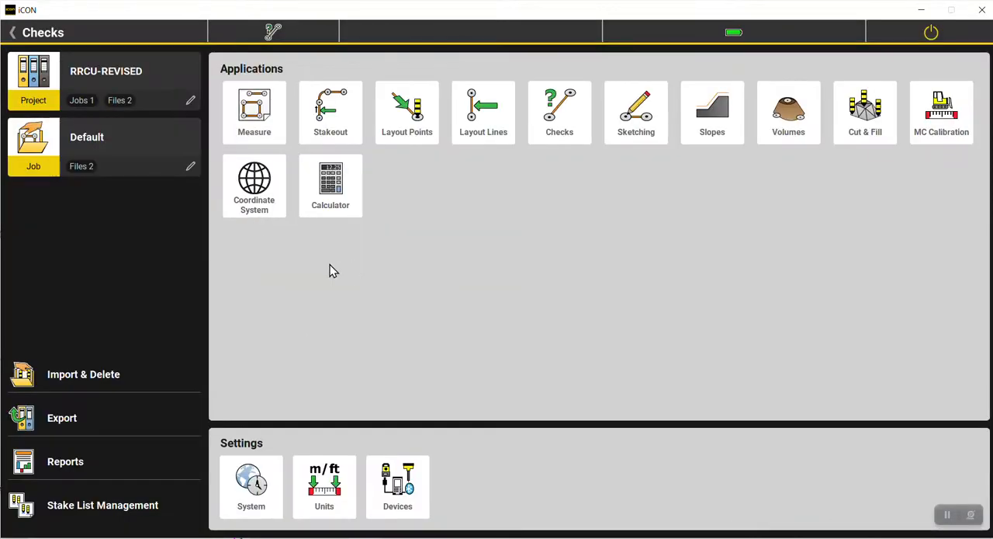
pyautogui.click(548, 116)
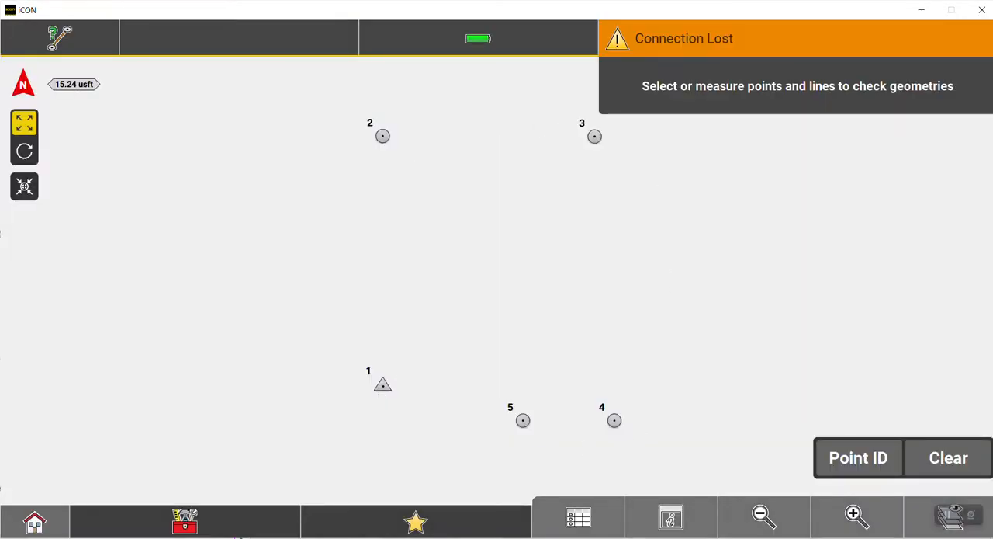
# Check the control point boundary by selecting points 1, 2, 3, 4 and 5 in order and closing back on point 1.
pyautogui.click(382, 385)
pyautogui.click(382, 138)
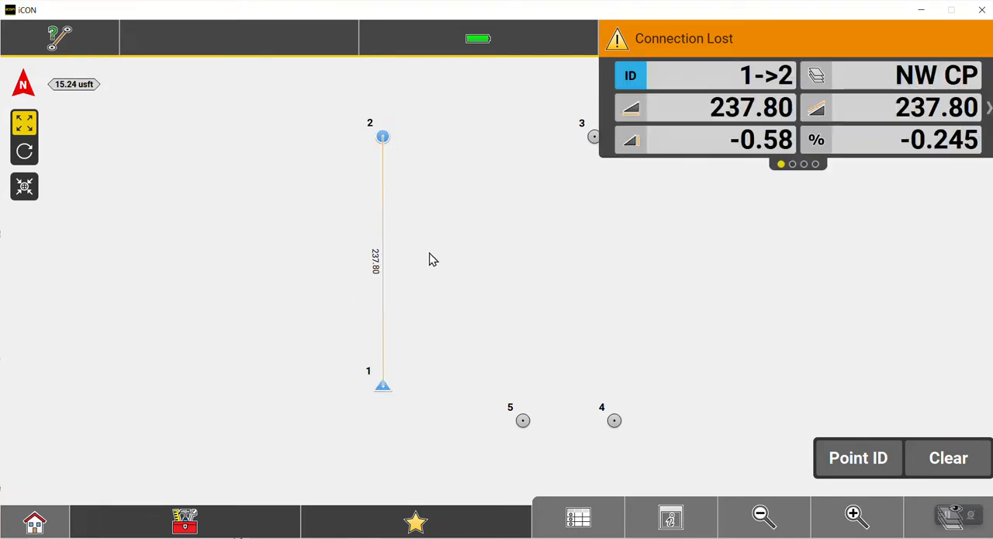
pyautogui.click(593, 136)
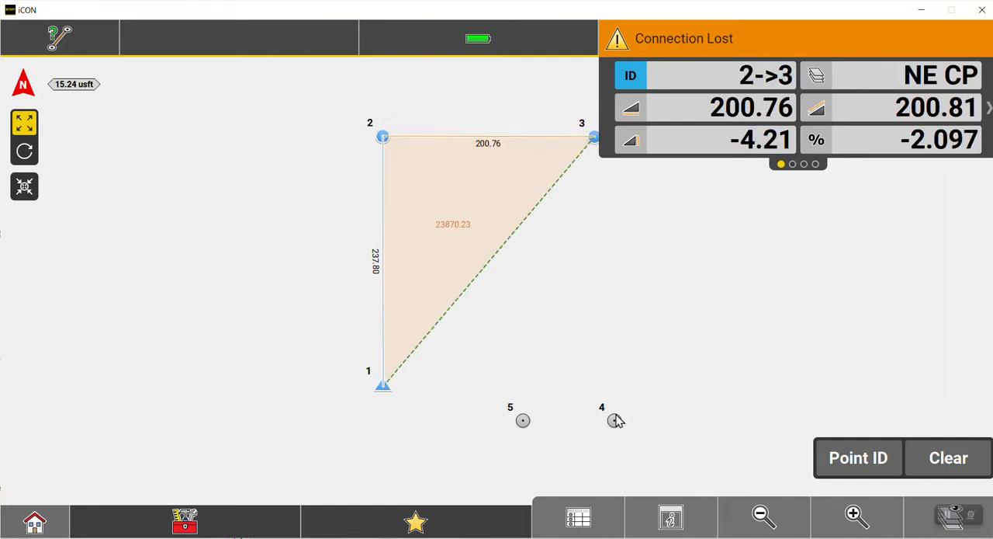
pyautogui.click(614, 421)
pyautogui.click(522, 421)
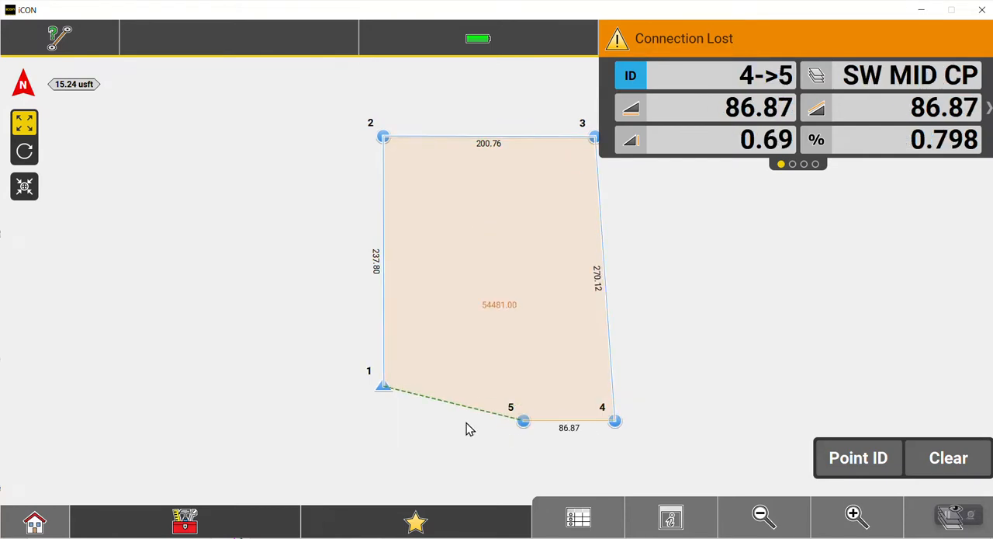
pyautogui.click(384, 389)
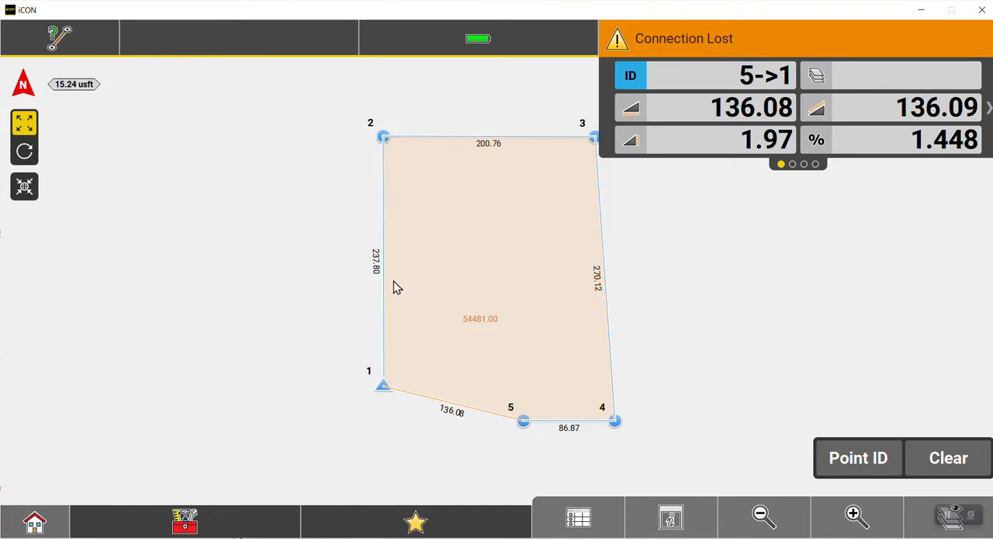
# Switch back to the Red River DXF project and open the Stakeout application.
pyautogui.click(35, 526)
pyautogui.click(108, 76)
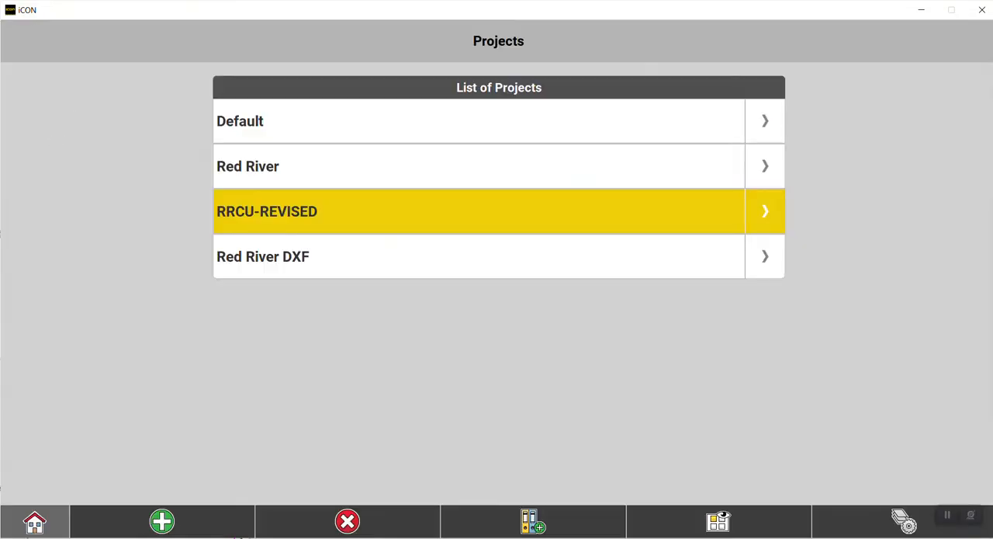
pyautogui.click(277, 263)
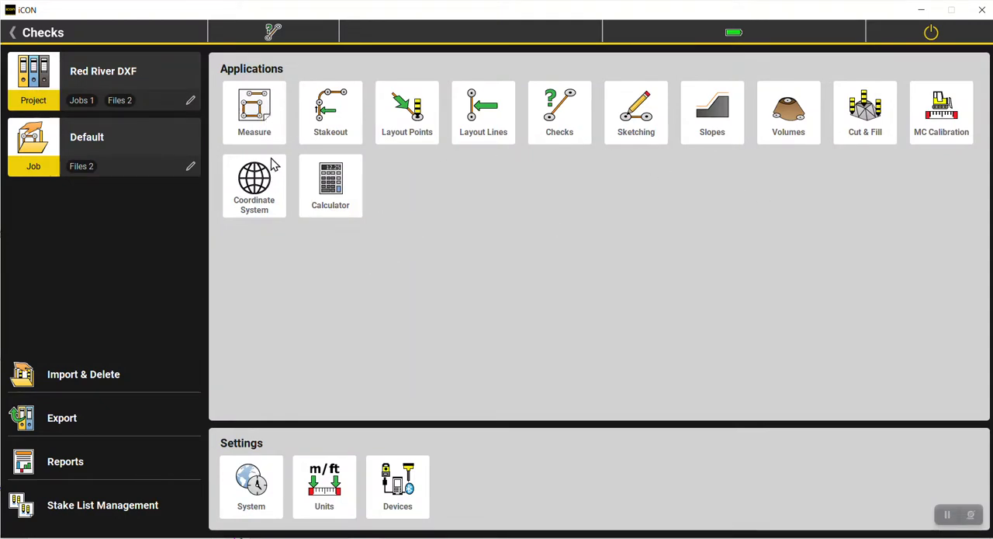
pyautogui.click(335, 123)
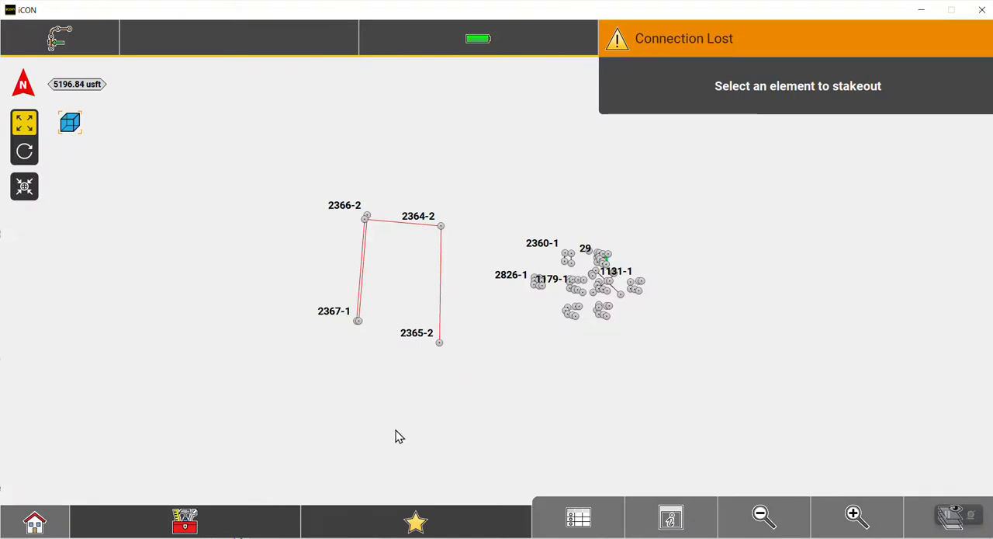
# Examine the stakeout elements available at the magenta boundary's southwest corner point 2916-2, and return to the map without choosing one.
pyautogui.click(853, 516)
pyautogui.moveTo(656, 310); pyautogui.dragTo(475, 323)
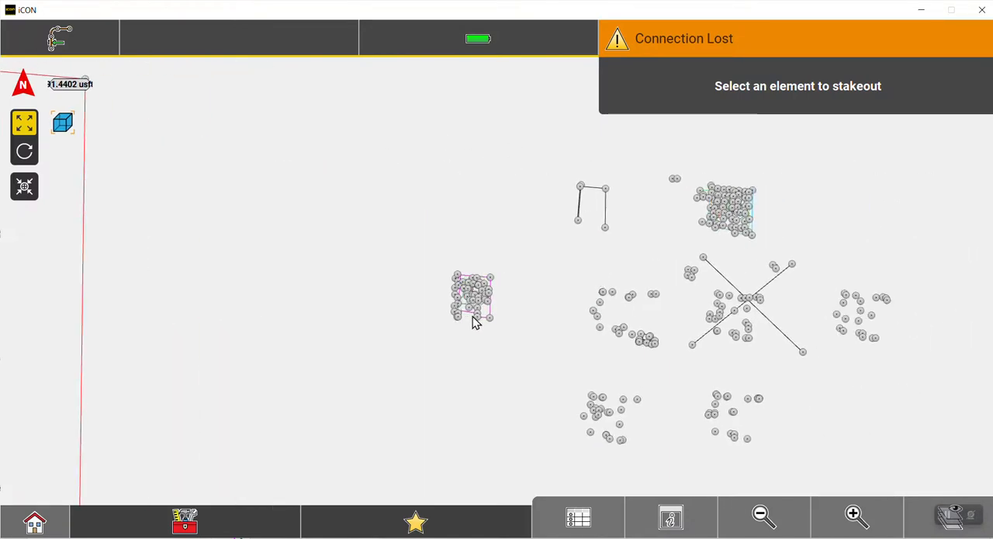
pyautogui.click(885, 531)
pyautogui.click(860, 523)
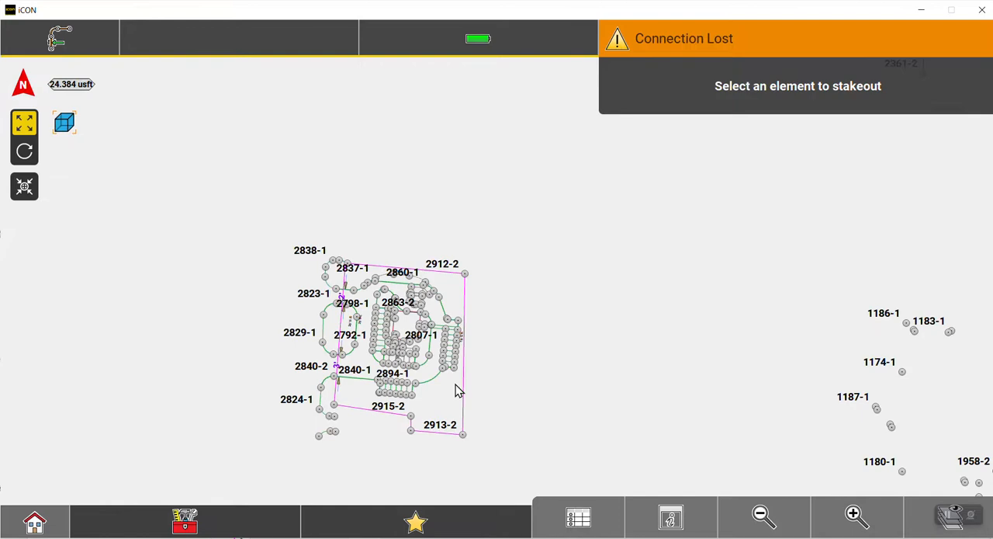
pyautogui.click(860, 524)
pyautogui.click(859, 523)
pyautogui.moveTo(461, 380); pyautogui.dragTo(463, 295)
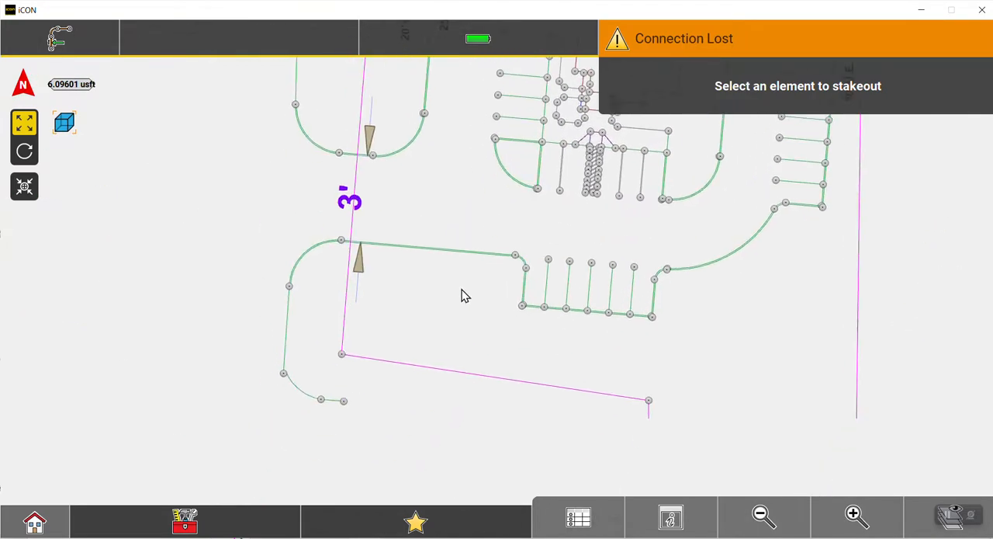
pyautogui.click(857, 512)
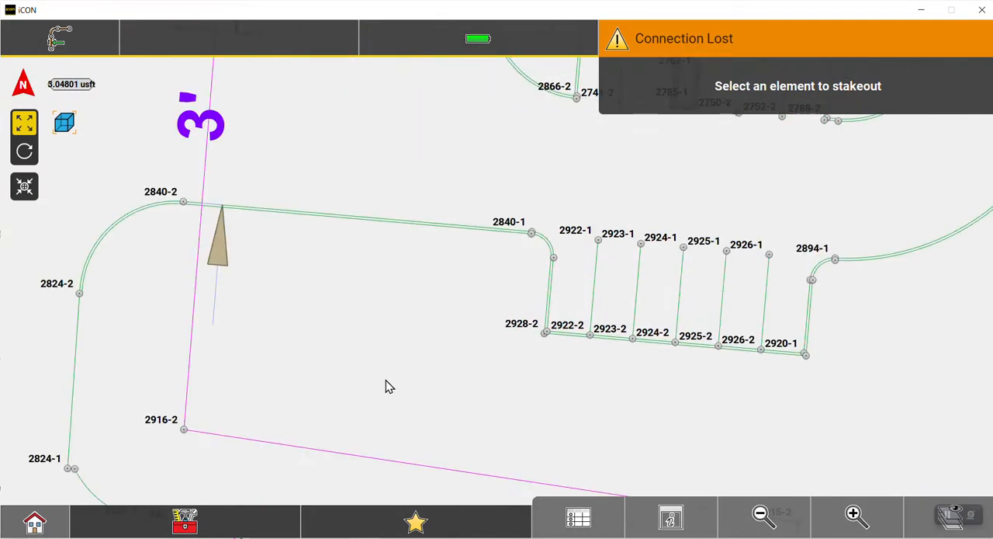
pyautogui.moveTo(385, 383); pyautogui.dragTo(454, 334)
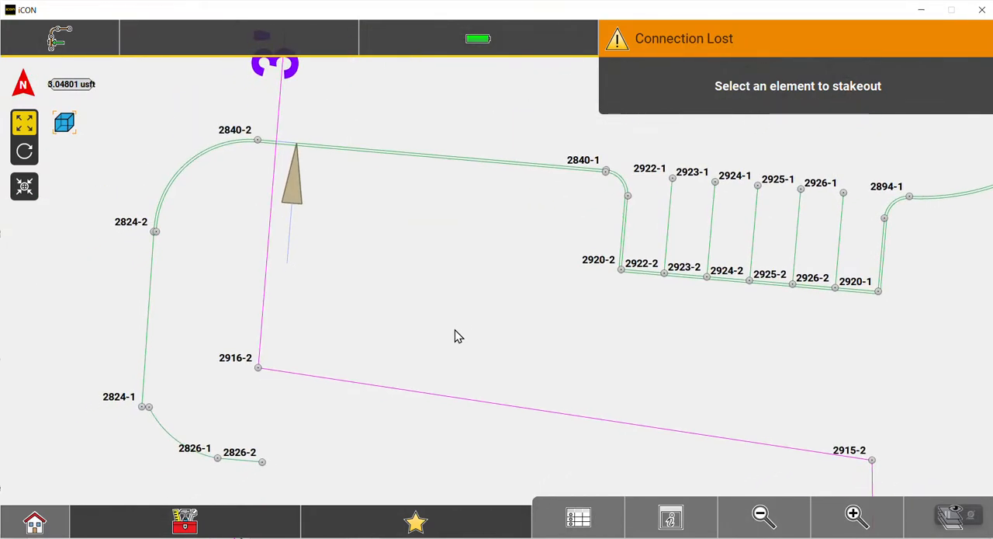
pyautogui.click(259, 373)
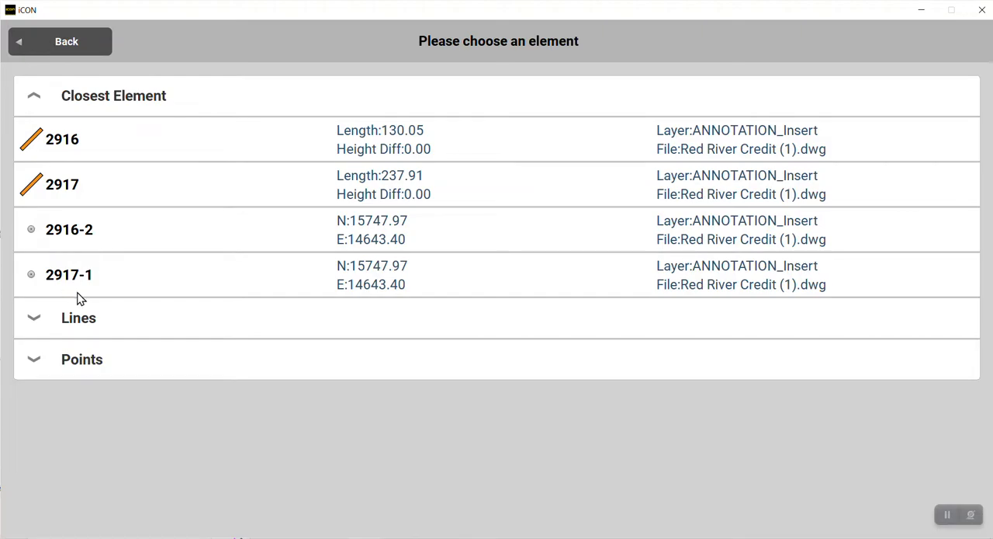
pyautogui.click(67, 38)
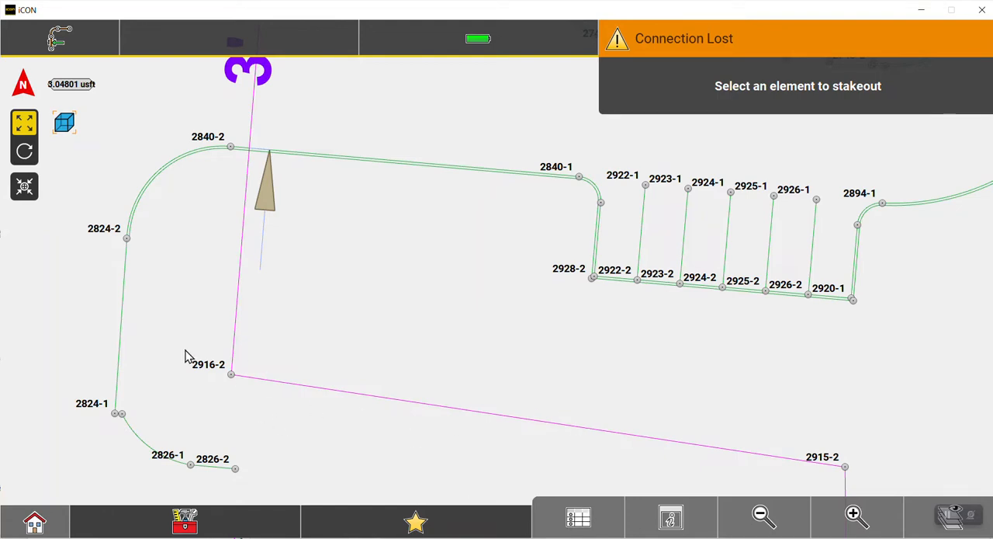
# Open the point list for Red River Credit (1).dwg and the Default job, and browse the point IDs and coordinates on page 1.
pyautogui.click(578, 515)
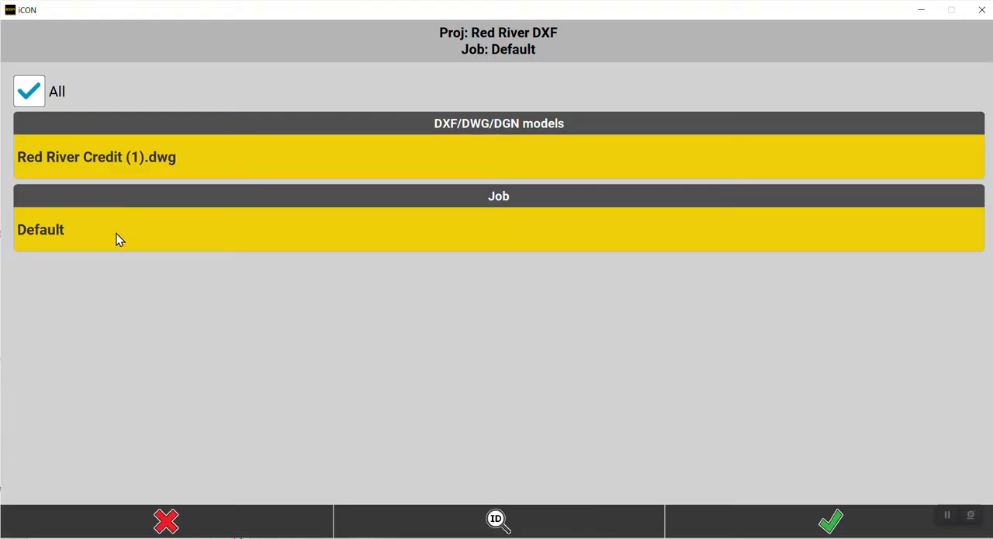
pyautogui.click(831, 522)
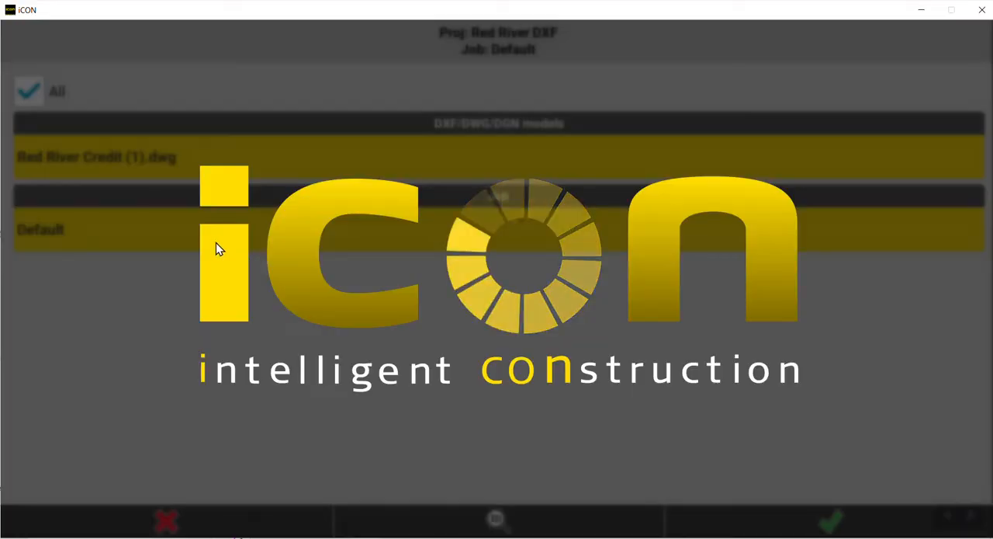
pyautogui.scroll(-20, 240, 243)
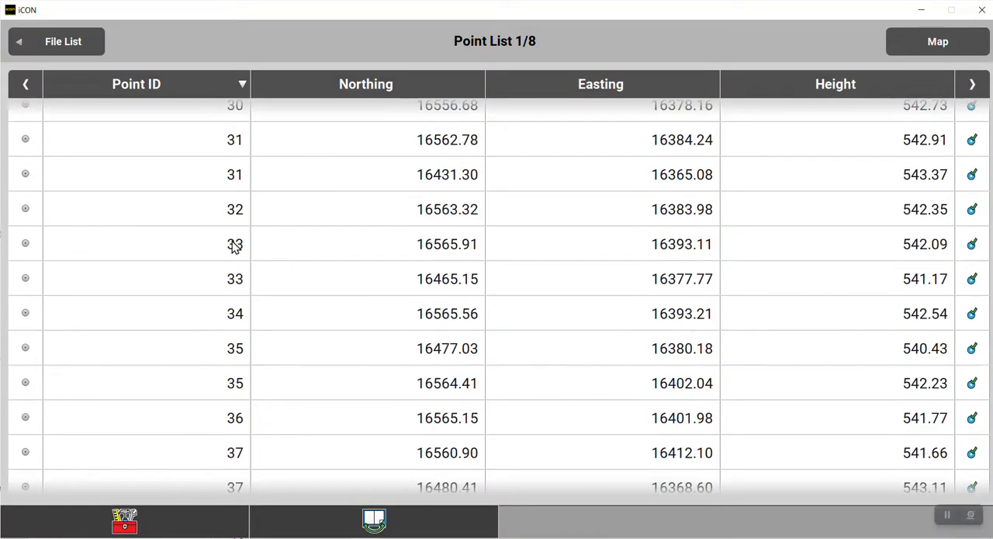
pyautogui.scroll(-20, 240, 264)
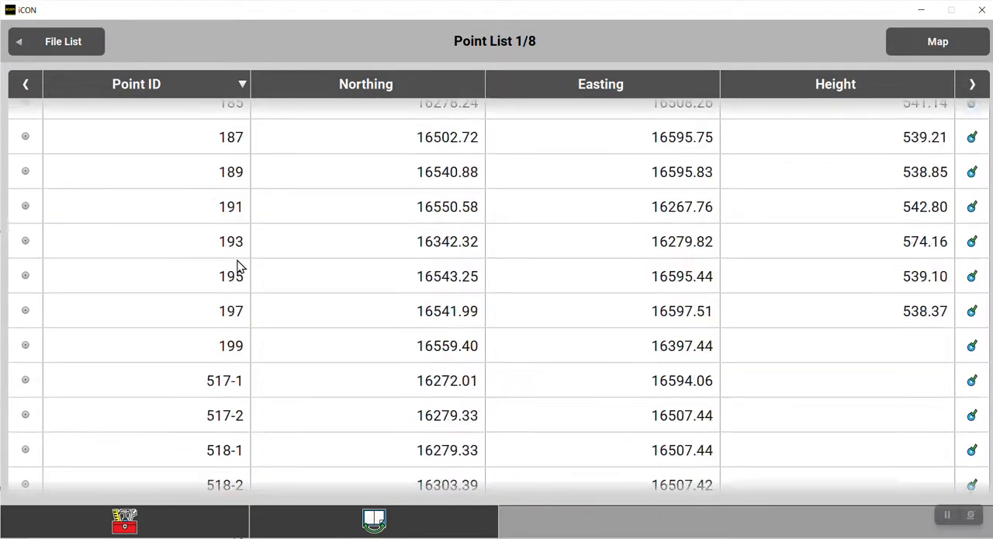
pyautogui.scroll(-20, 185, 306)
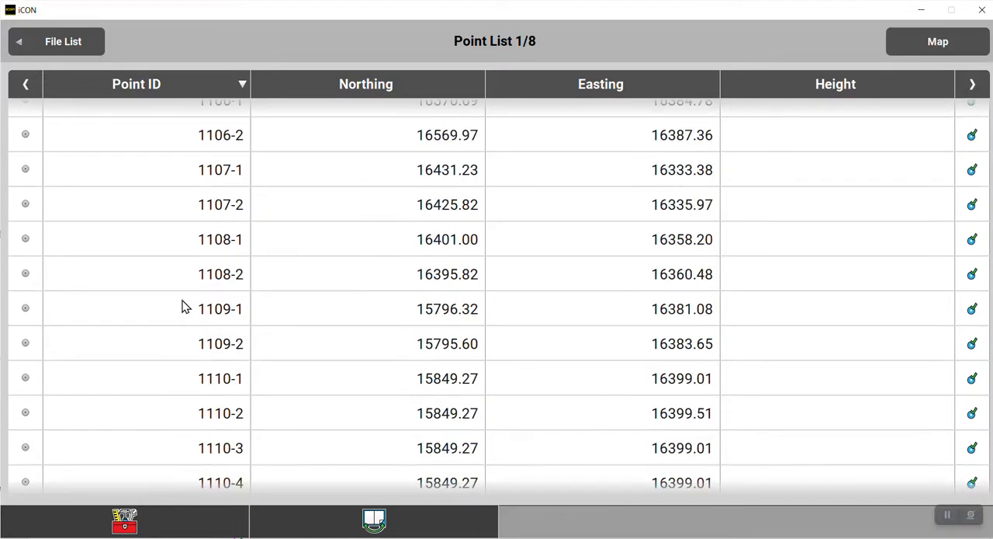
pyautogui.scroll(-20, 185, 311)
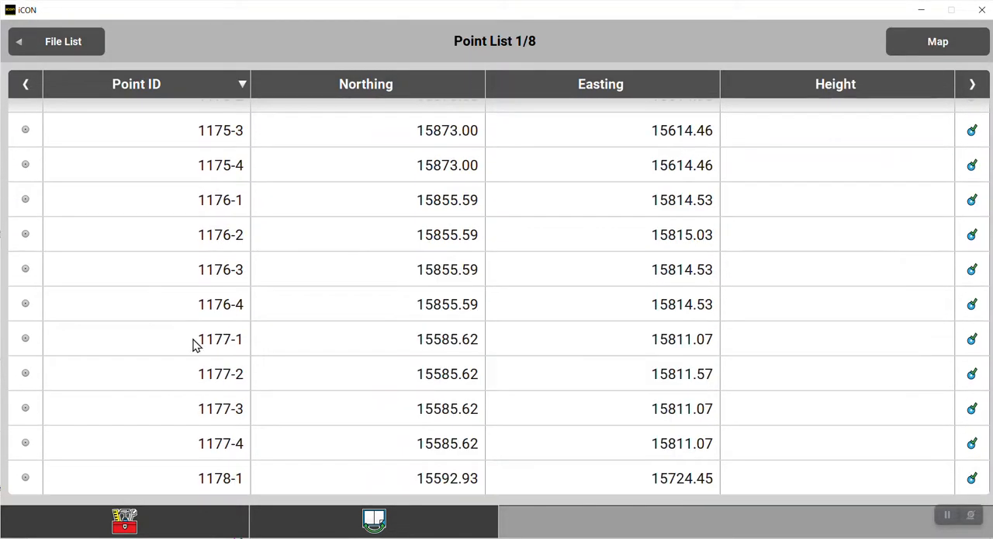
pyautogui.scroll(15, 193, 342)
pyautogui.scroll(20, 197, 351)
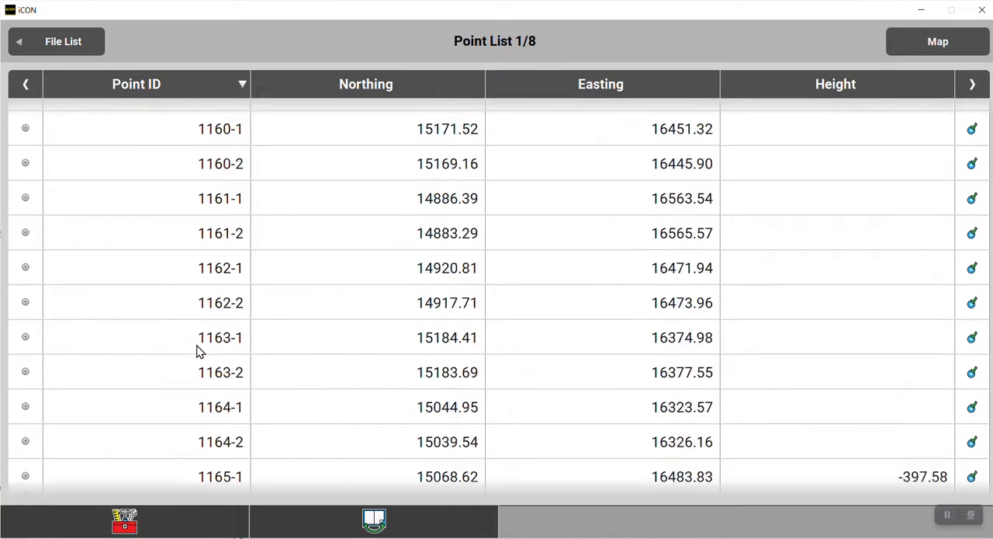
pyautogui.scroll(20, 200, 351)
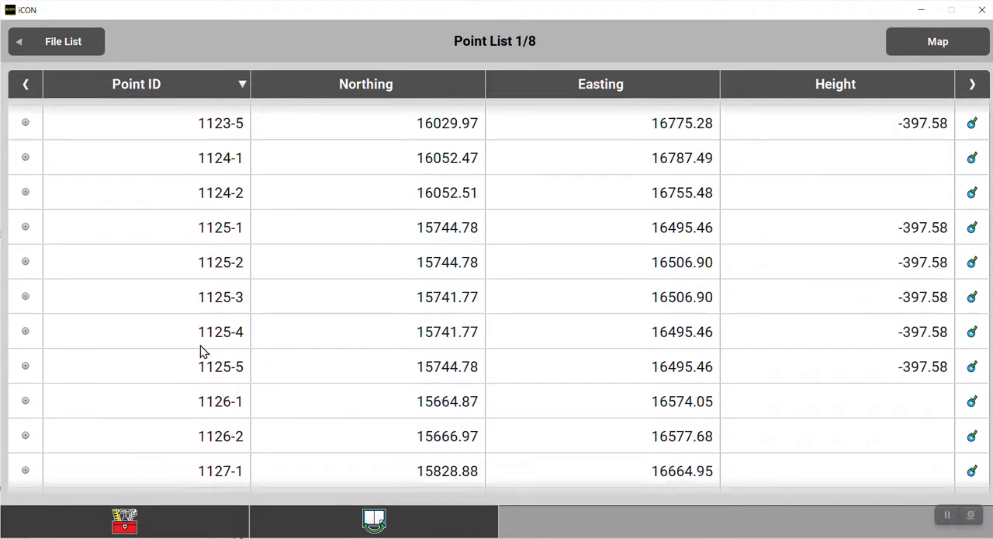
pyautogui.scroll(20, 200, 351)
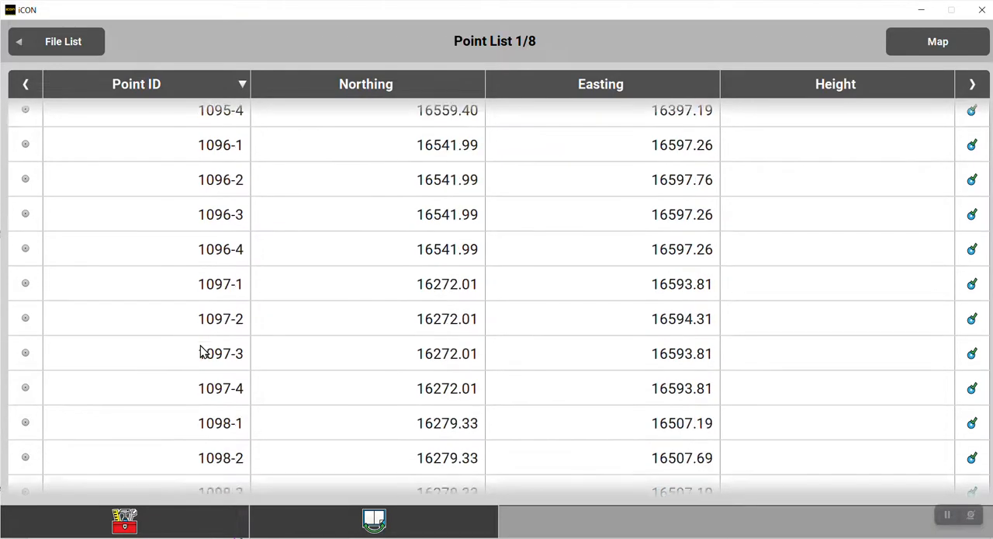
pyautogui.scroll(20, 200, 351)
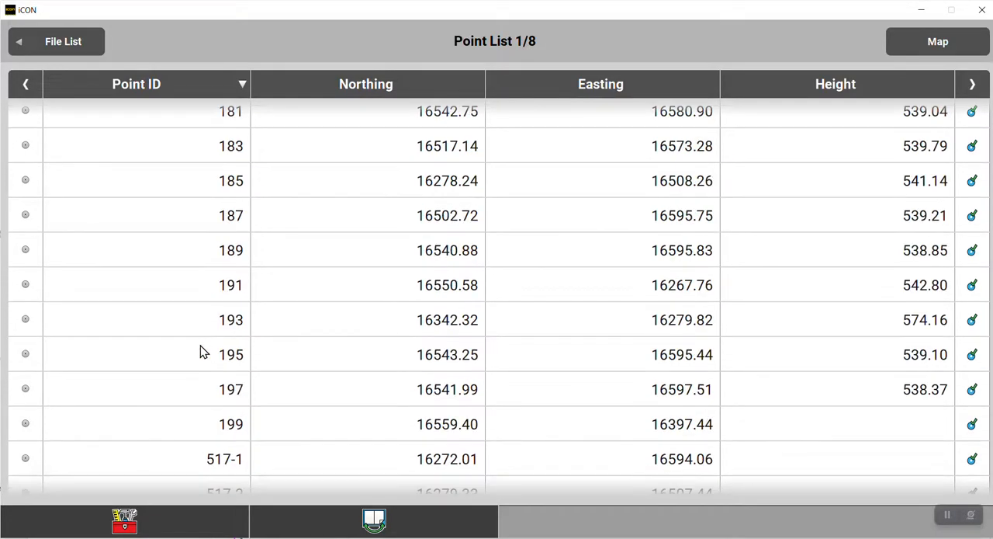
# Go to boundary points 2912-1 to 2917-1 on page 8 of the point list and open the page selection.
pyautogui.scroll(20, 200, 351)
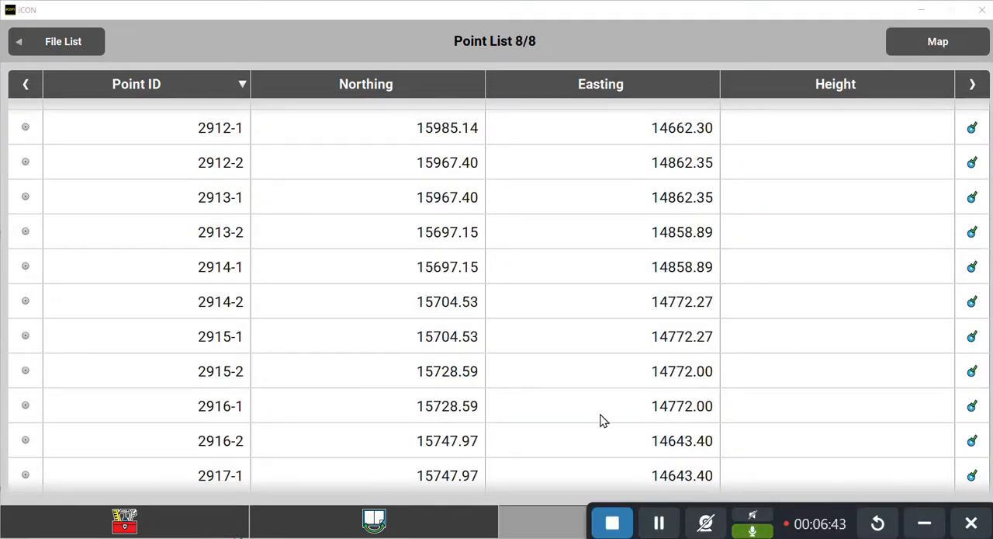
pyautogui.moveTo(801, 516); pyautogui.dragTo(703, 26)
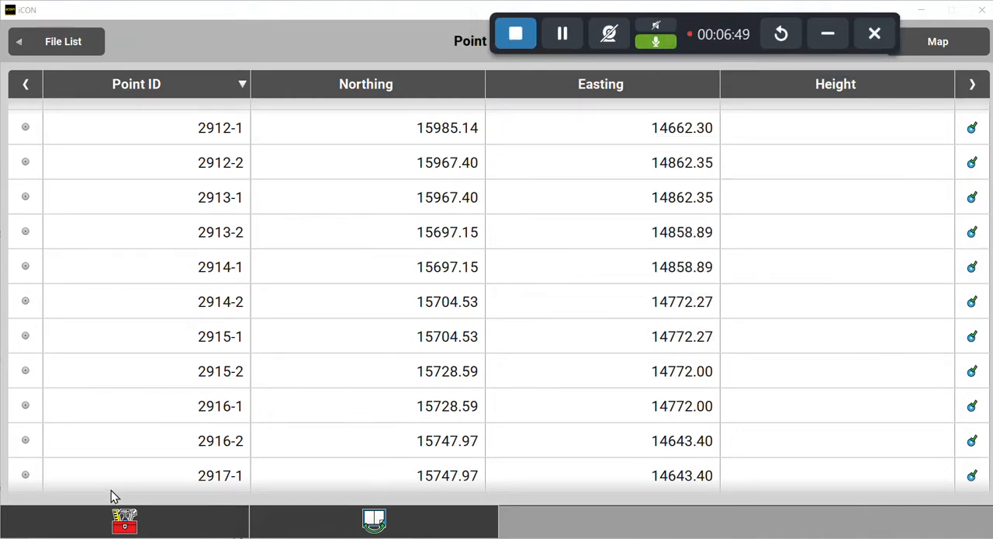
pyautogui.click(372, 521)
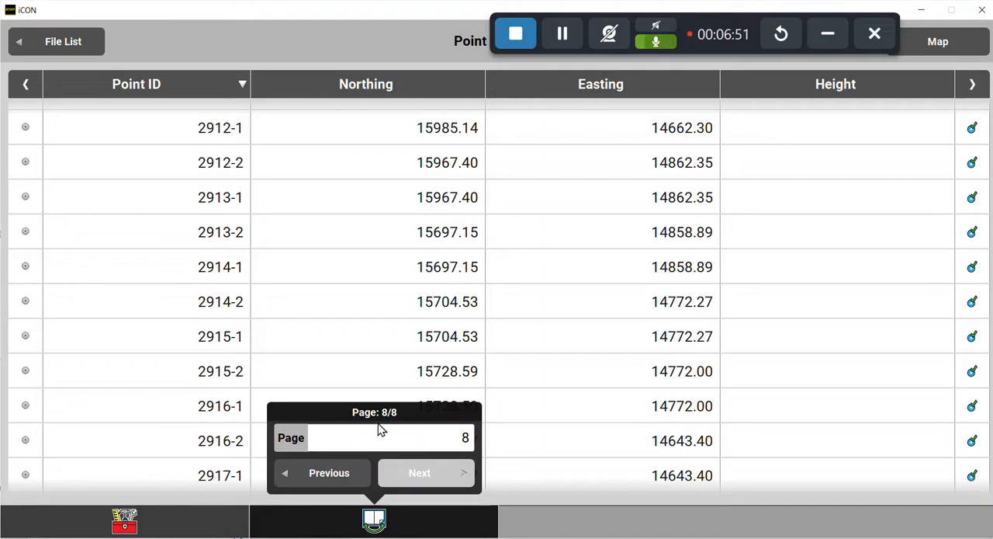
# Jump to page 5 of the point list by entering its page number, and return to page 8 the same way.
pyautogui.click(419, 435)
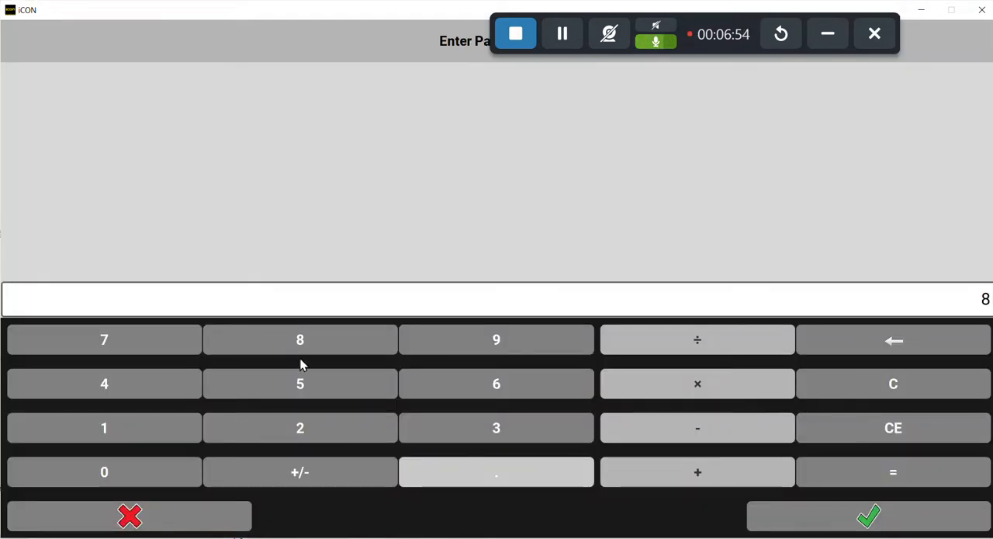
pyautogui.click(274, 383)
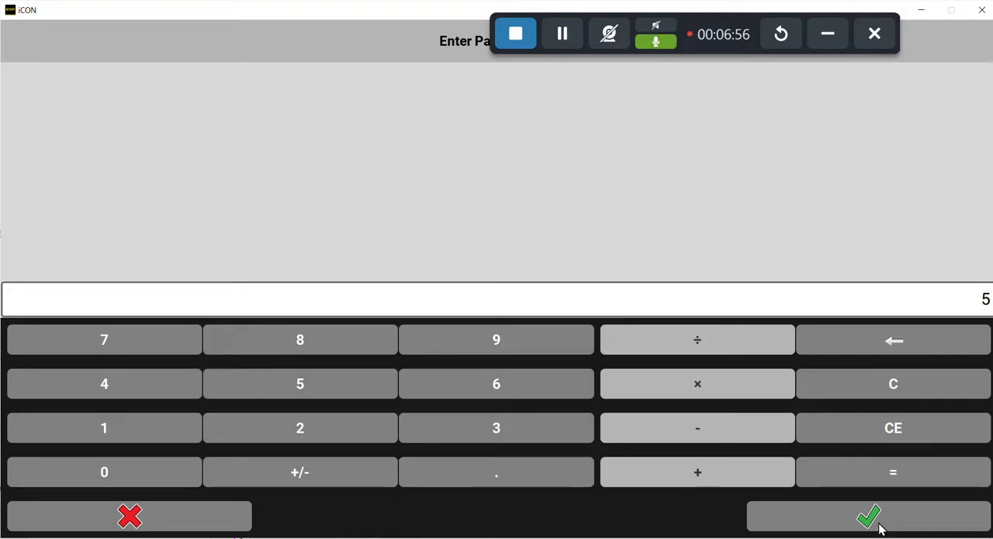
pyautogui.click(880, 525)
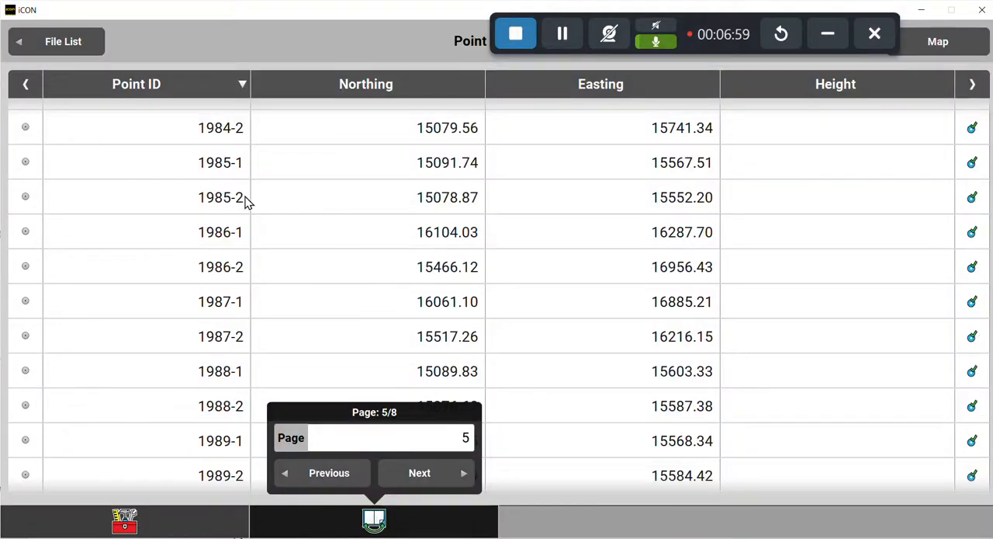
pyautogui.click(446, 433)
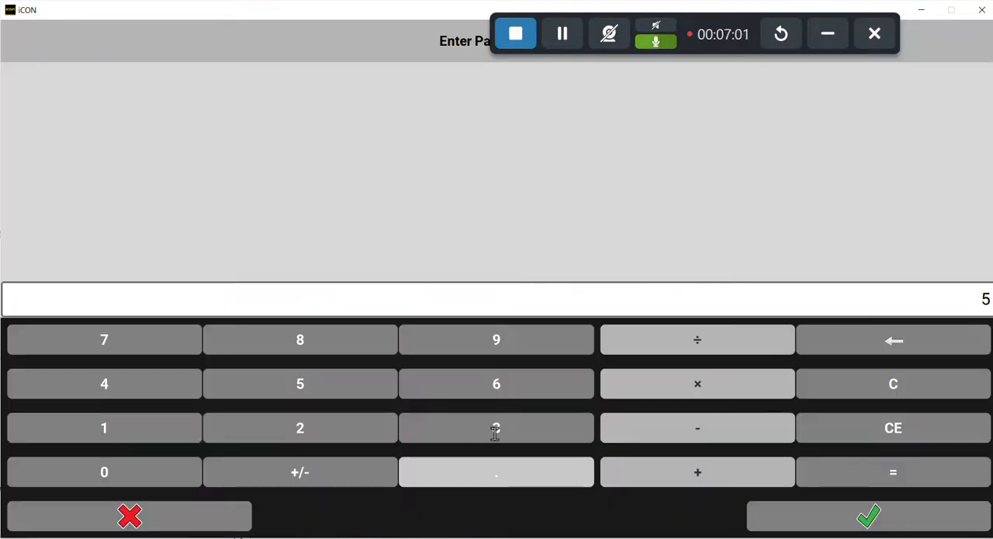
pyautogui.click(336, 341)
pyautogui.click(875, 528)
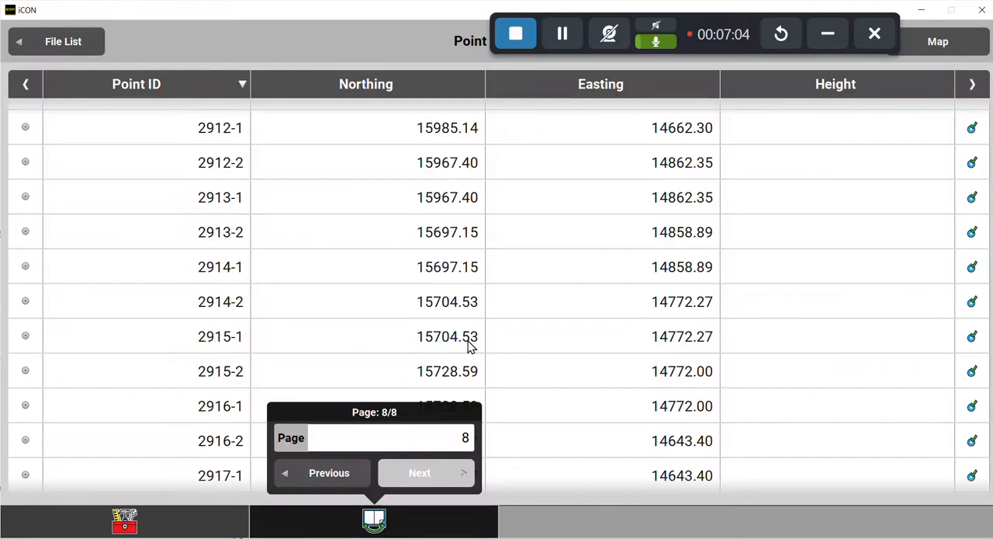
# Mark points 2914-1, 2916-1 and 2916-2 in the point list, and clear all the marks again.
pyautogui.click(395, 261)
pyautogui.click(184, 415)
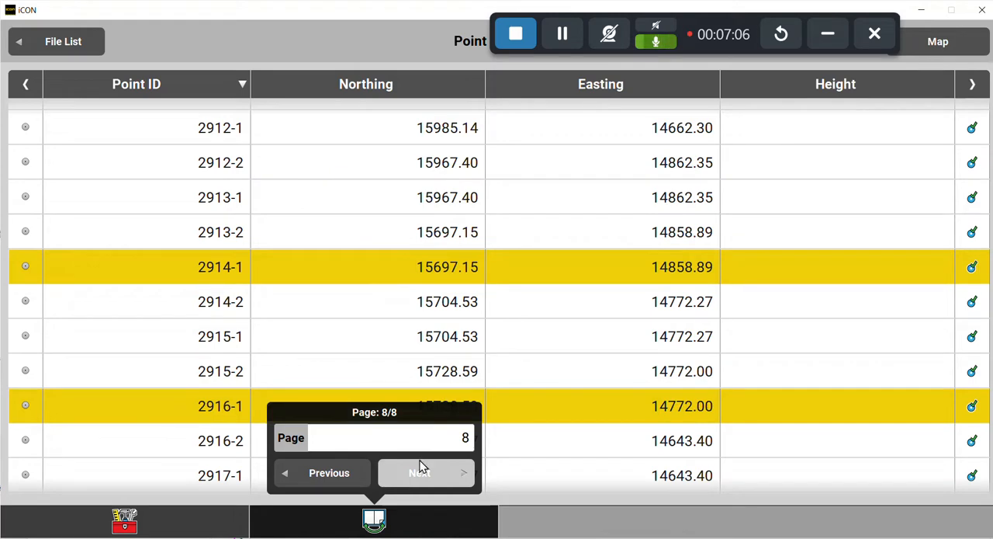
pyautogui.click(388, 521)
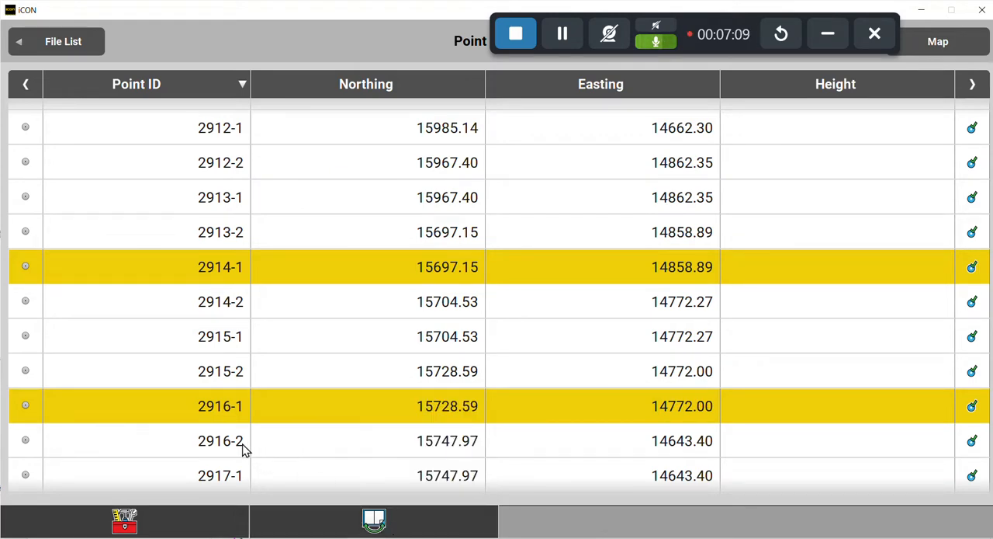
pyautogui.click(564, 442)
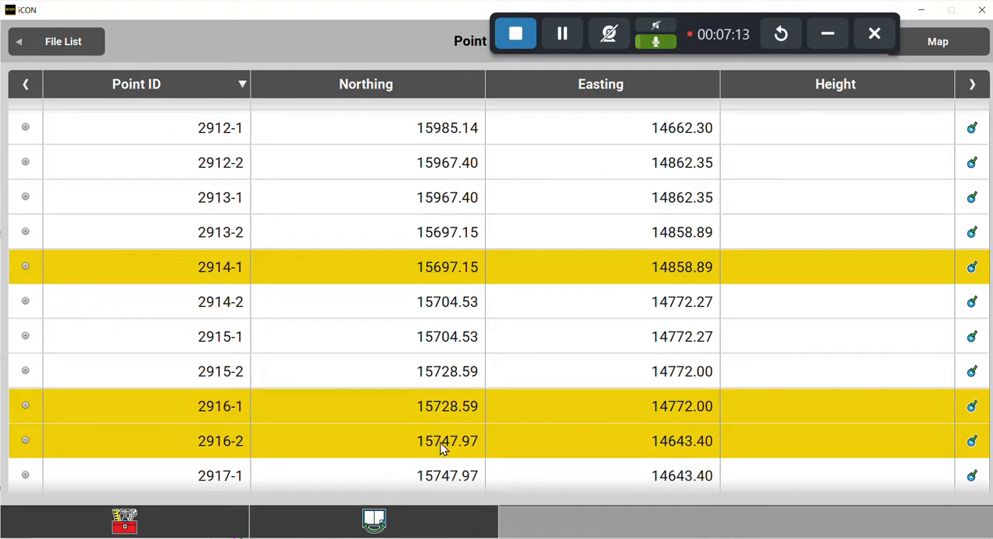
pyautogui.click(339, 440)
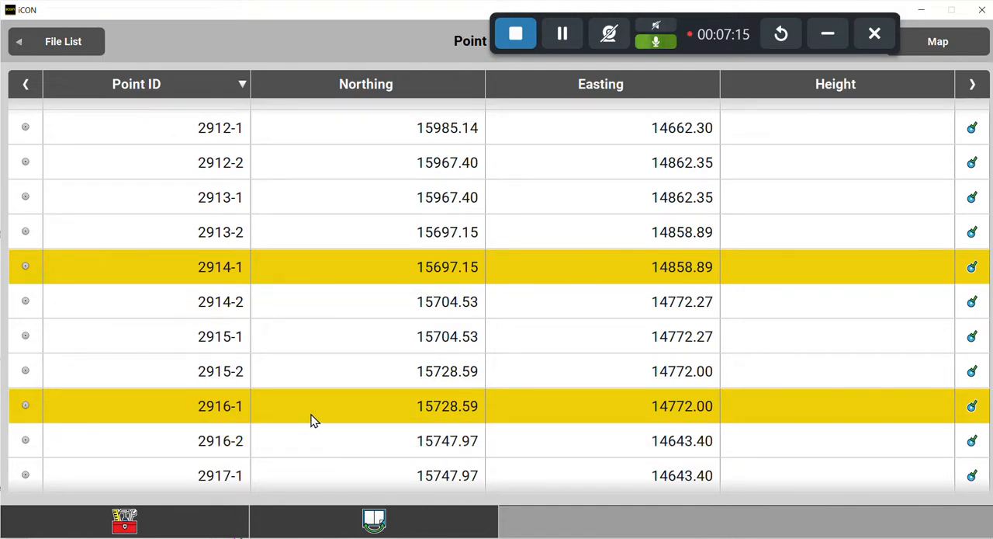
pyautogui.click(322, 454)
pyautogui.click(299, 264)
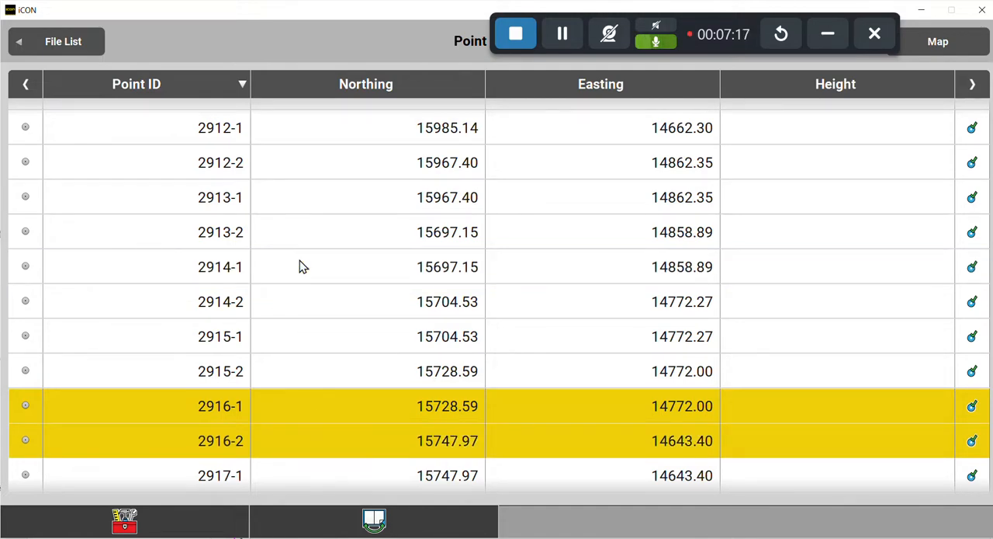
pyautogui.click(277, 406)
pyautogui.click(308, 450)
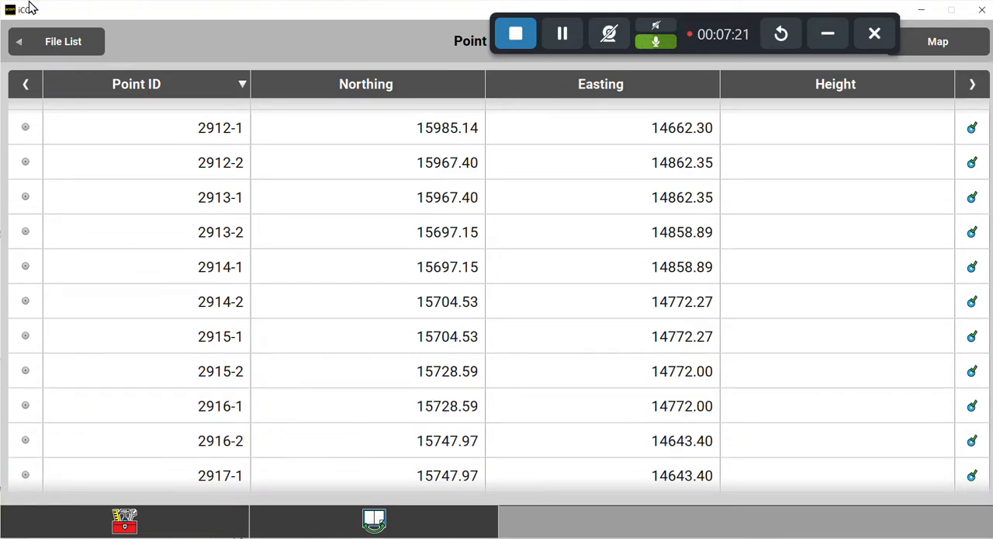
# Leave the point list and examine the magenta boundary corner around point 2916-2 on the map.
pyautogui.click(64, 43)
pyautogui.click(194, 514)
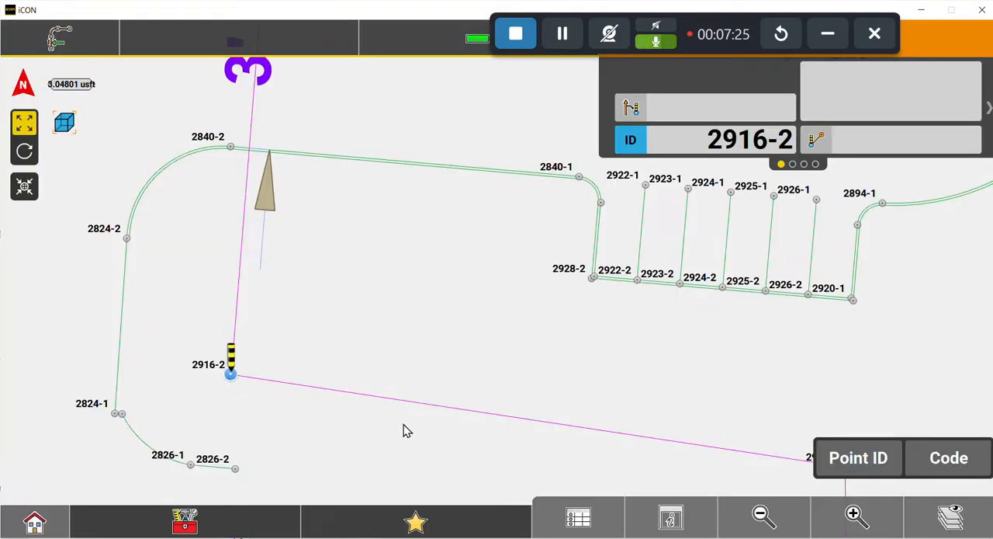
pyautogui.click(854, 515)
pyautogui.moveTo(200, 383); pyautogui.dragTo(670, 280)
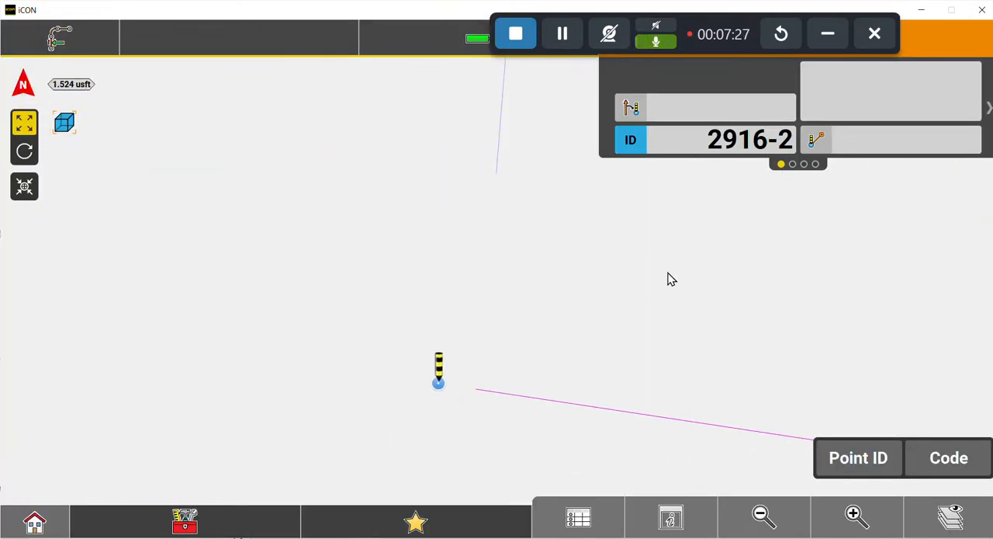
pyautogui.click(765, 512)
pyautogui.click(790, 525)
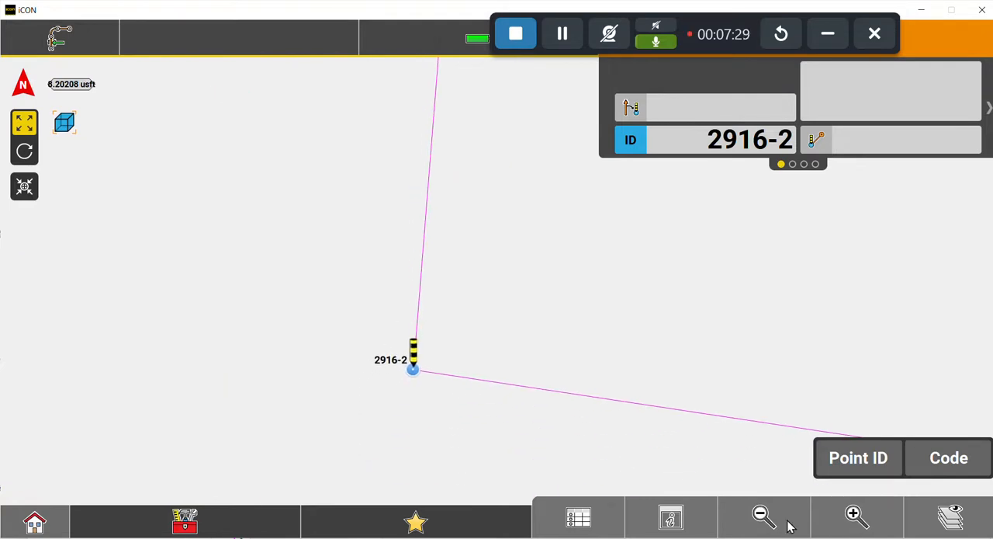
pyautogui.click(824, 515)
pyautogui.moveTo(380, 372); pyautogui.dragTo(447, 285)
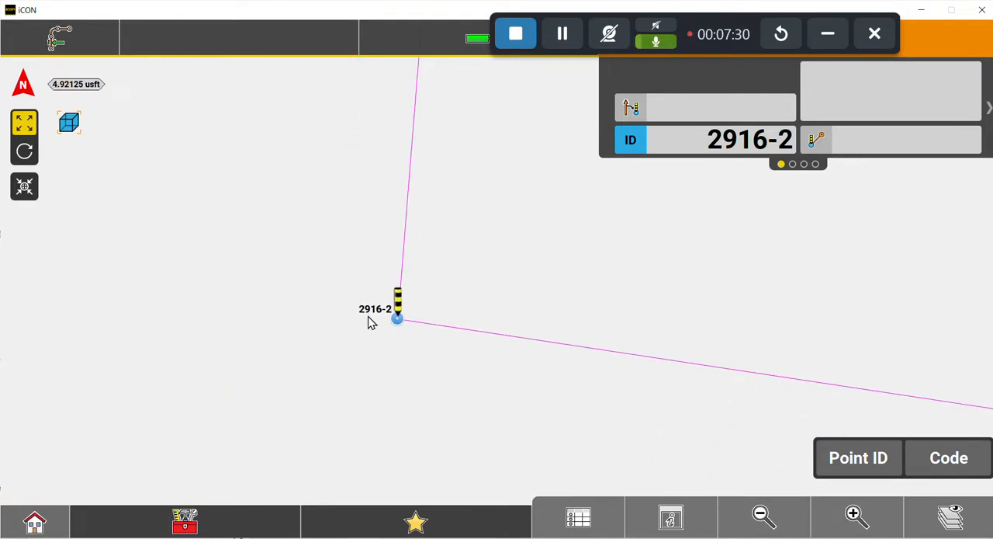
# Inspect the point at boundary corner 2916-2 at the closest magnification the map allows.
pyautogui.click(855, 514)
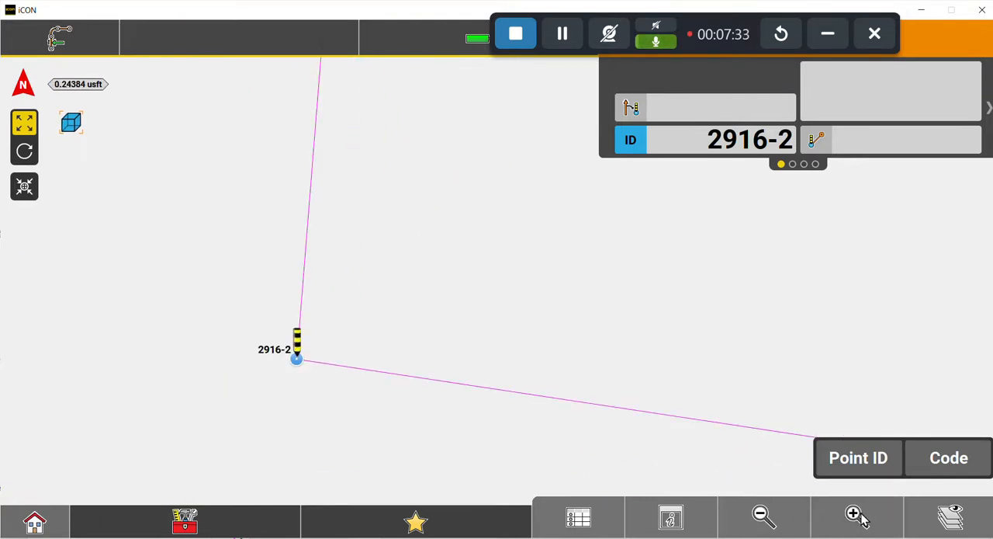
pyautogui.click(856, 515)
pyautogui.click(300, 361)
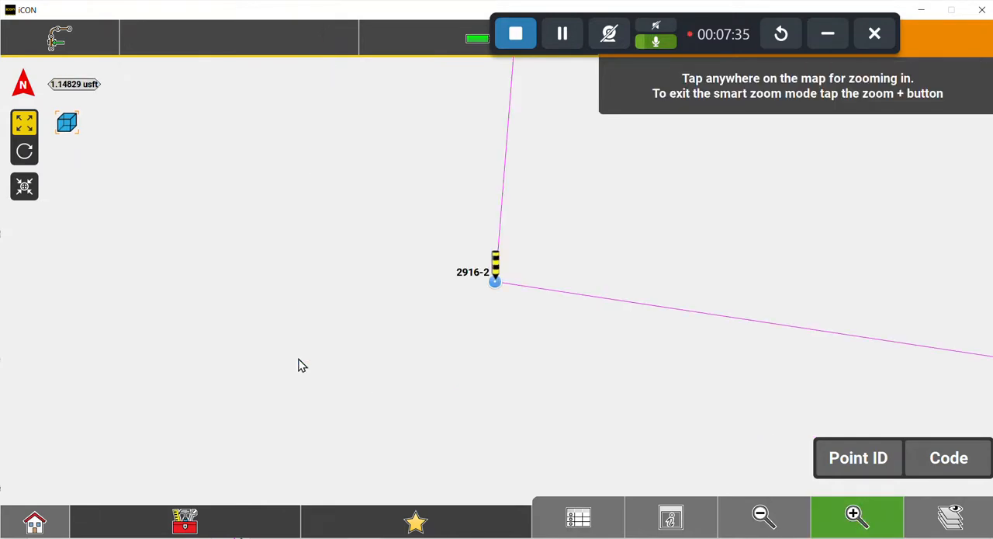
pyautogui.click(489, 286)
pyautogui.click(507, 273)
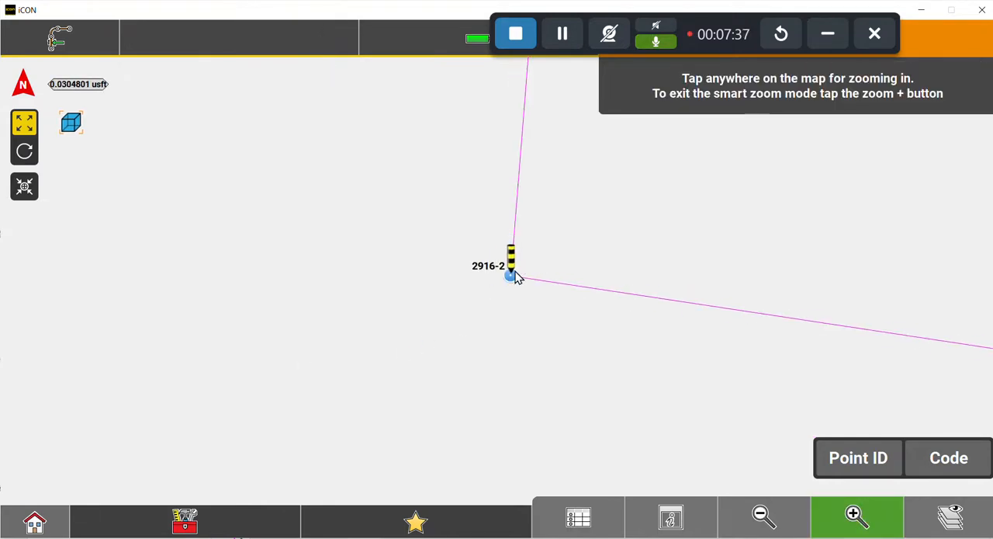
pyautogui.click(512, 271)
pyautogui.click(495, 298)
pyautogui.click(494, 298)
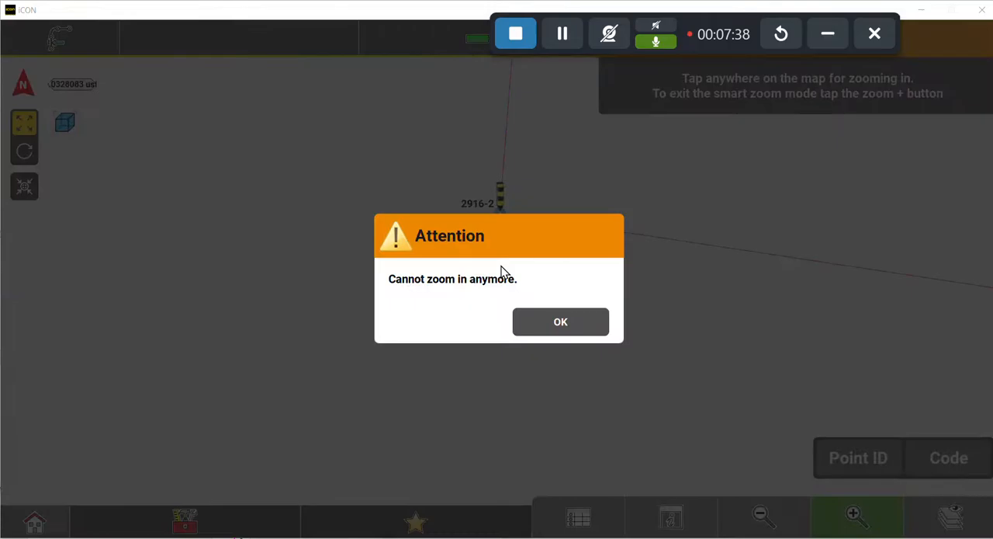
pyautogui.click(543, 324)
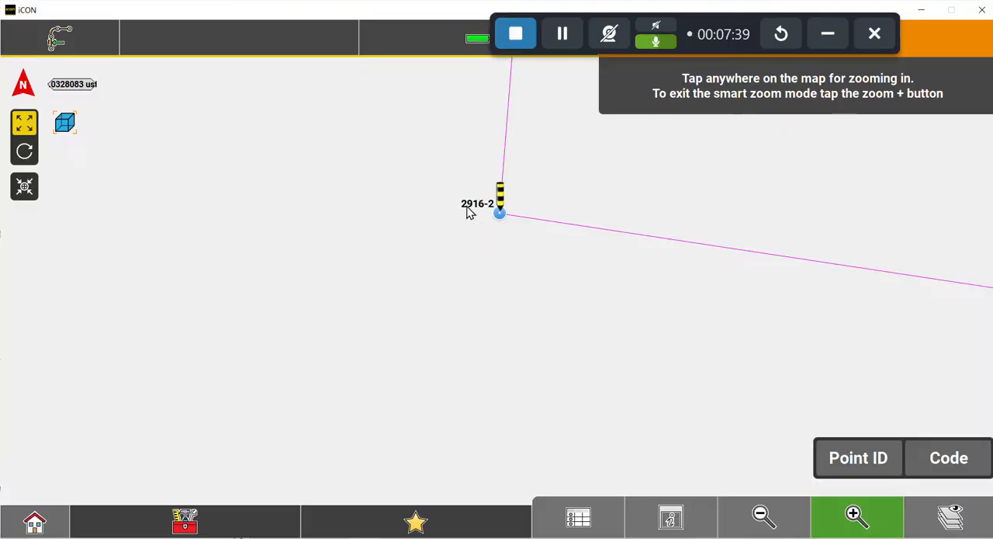
# Reopen the point list and find point 2916-2 among the boundary points on page 8.
pyautogui.click(578, 518)
pyautogui.click(780, 535)
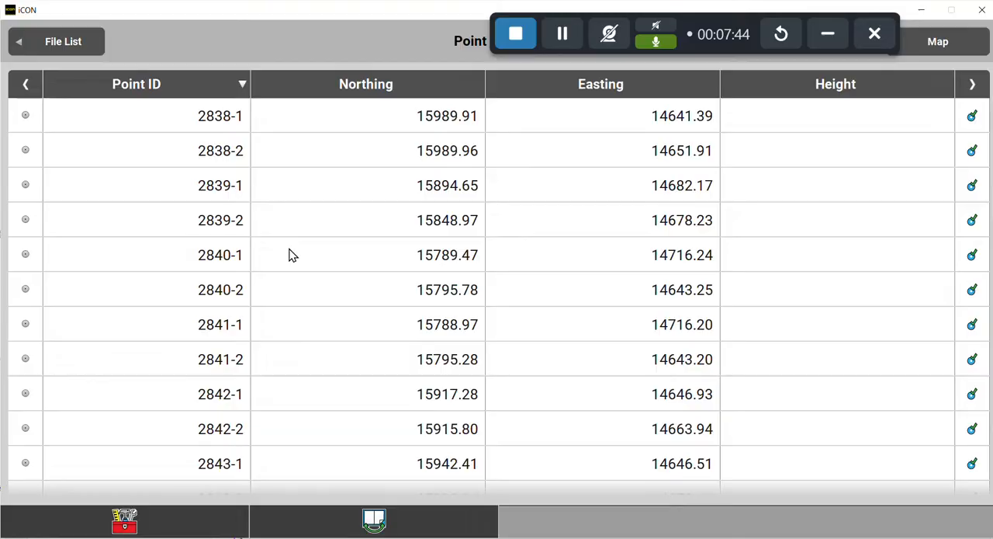
pyautogui.click(375, 520)
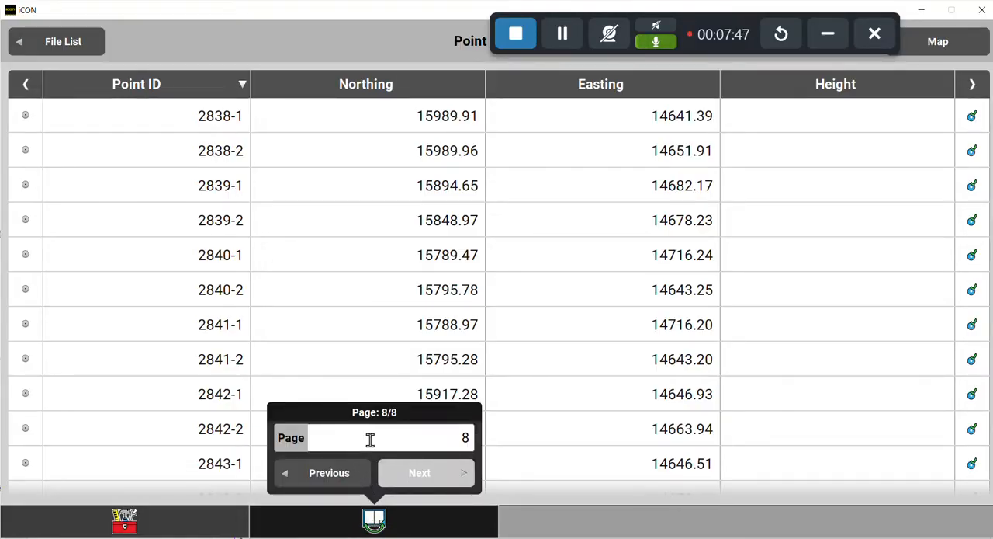
pyautogui.click(356, 517)
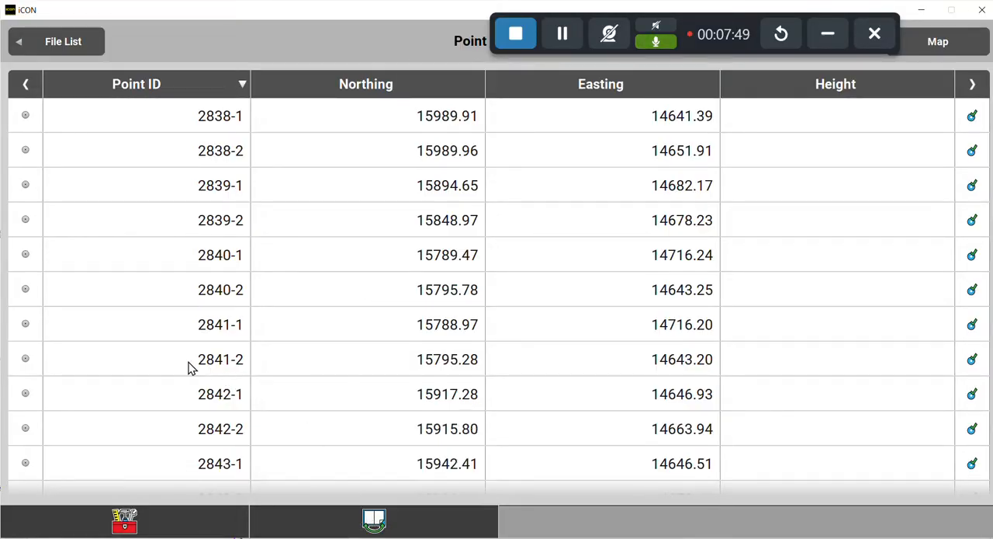
pyautogui.scroll(-10, 190, 363)
pyautogui.scroll(-20, 200, 357)
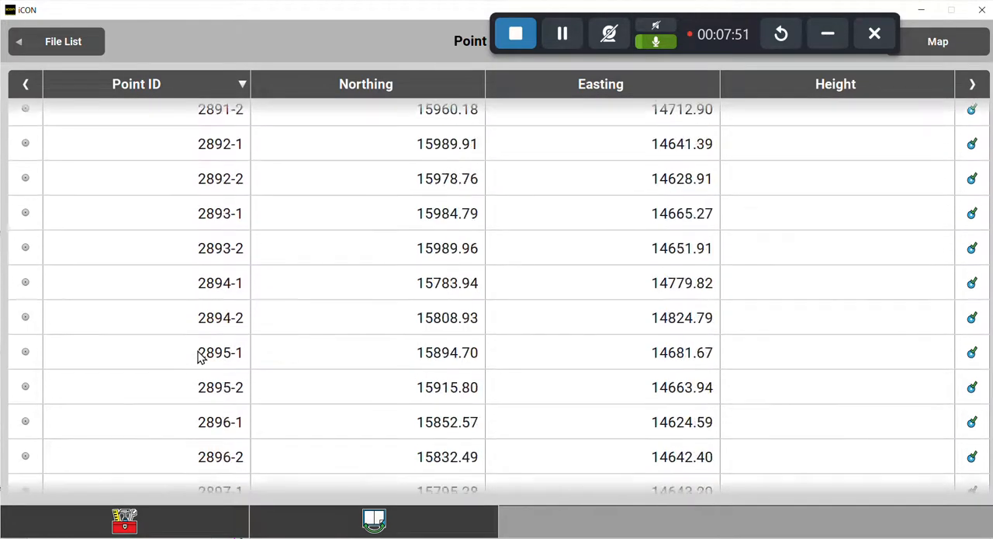
pyautogui.scroll(-4, 199, 357)
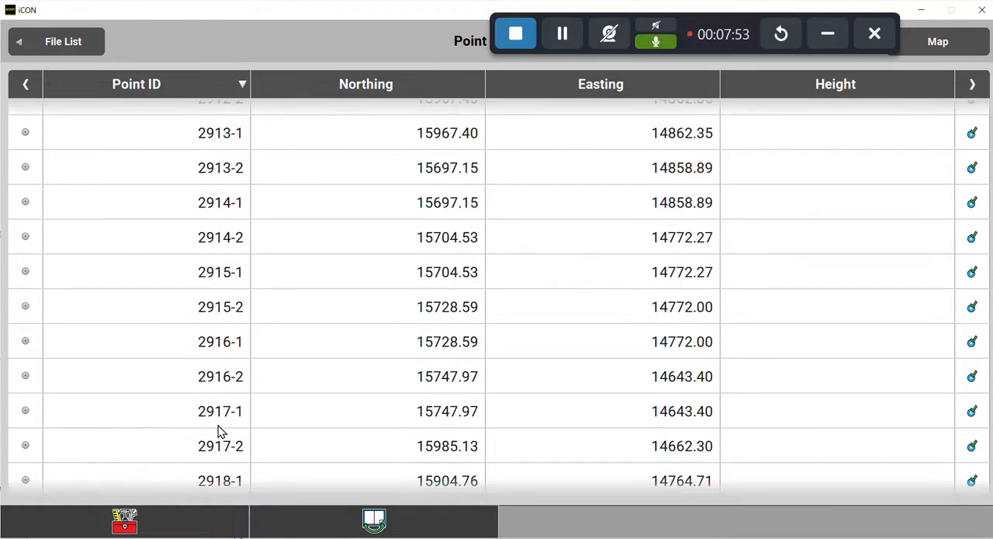
pyautogui.scroll(-2, 204, 430)
pyautogui.scroll(-2, 206, 431)
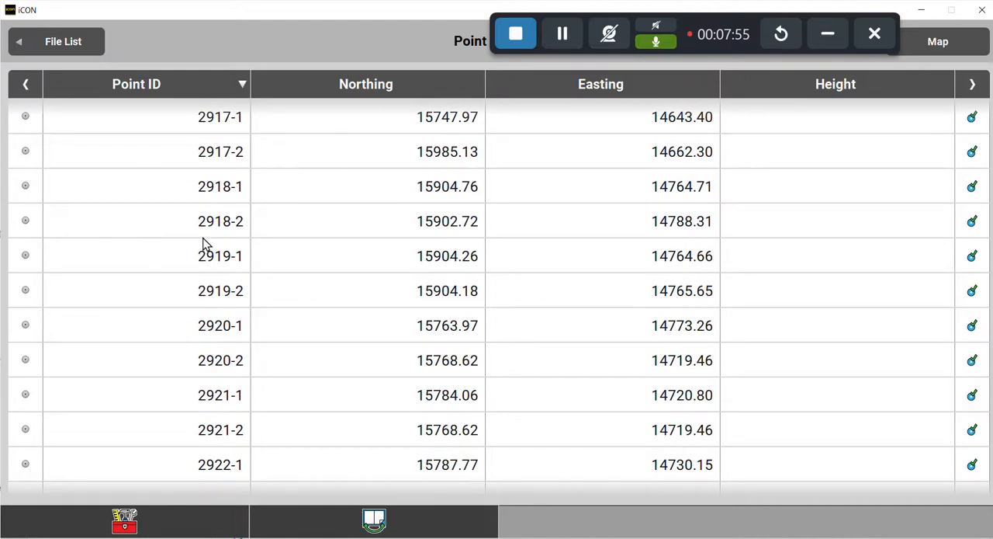
pyautogui.scroll(2, 208, 233)
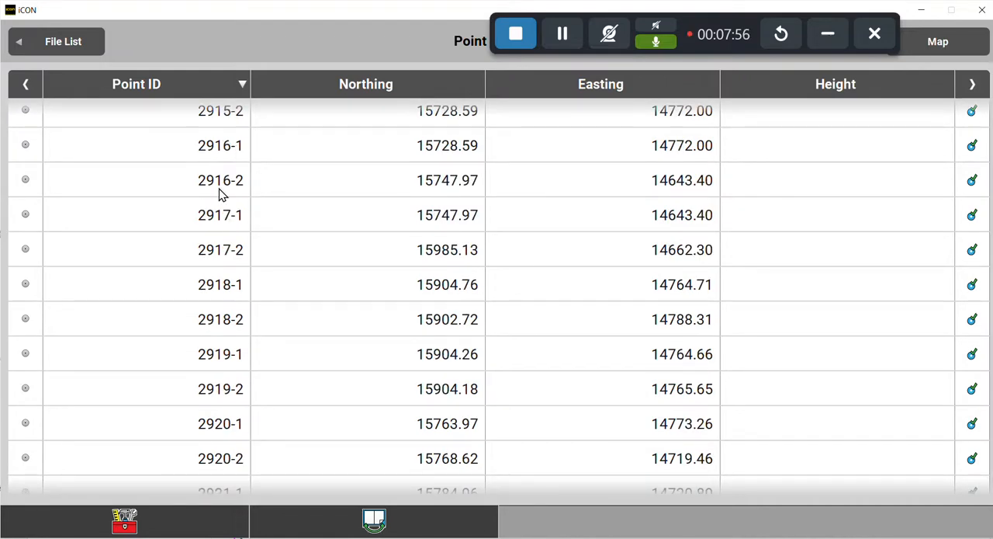
# Create a control point from point 2916-2, keeping its ID, northing, easting and the ANNOTATION_Insert code.
pyautogui.click(213, 193)
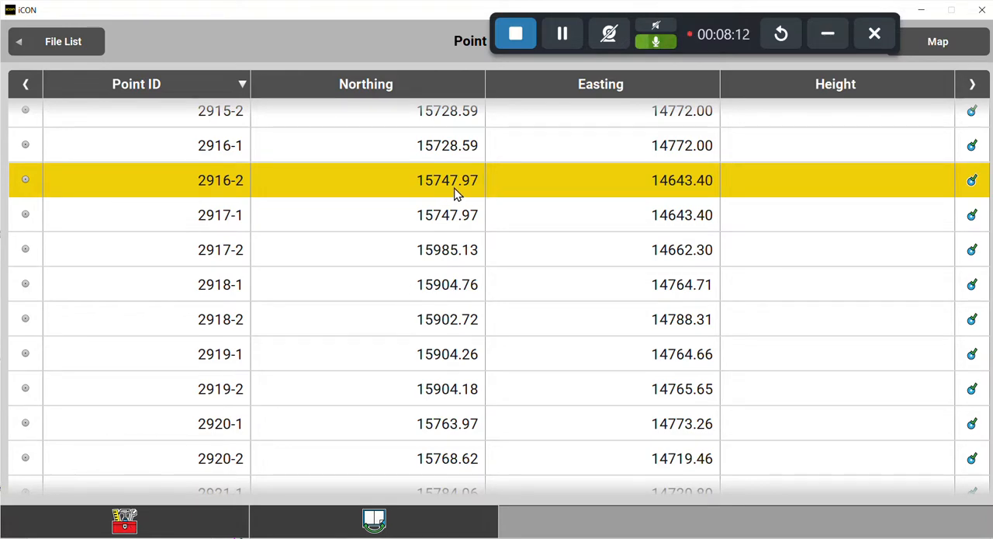
pyautogui.click(132, 528)
pyautogui.click(42, 398)
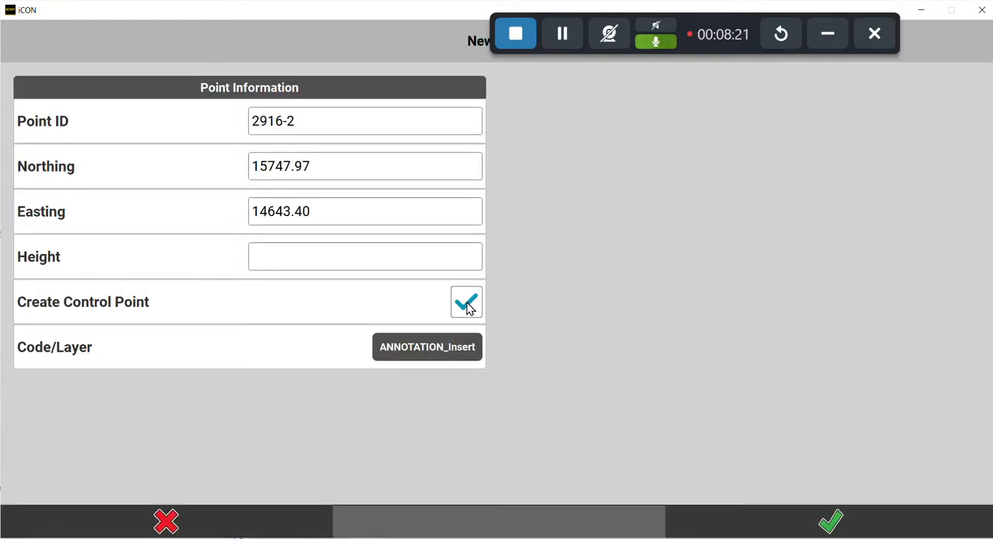
pyautogui.click(832, 522)
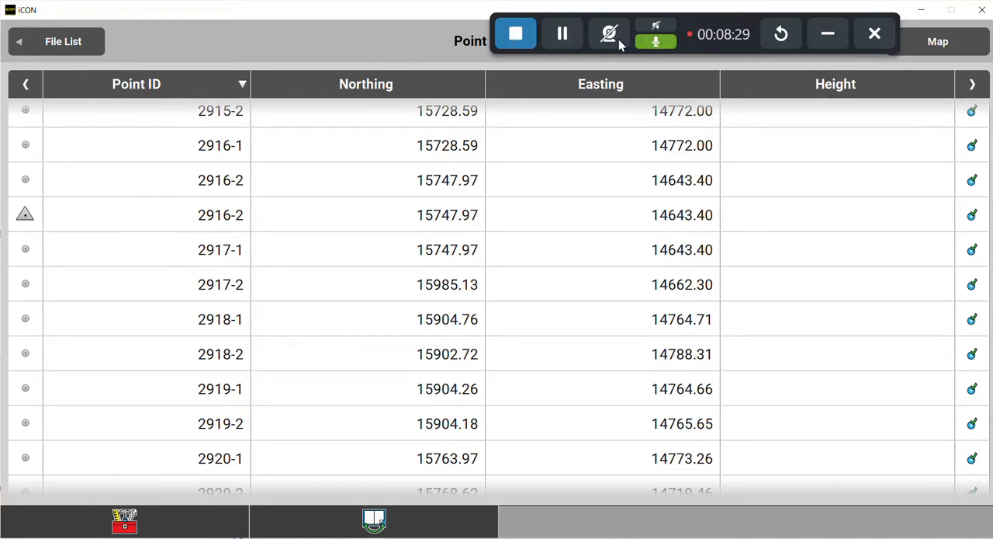
# Return to the map and check the new control point at boundary corner 2916-2.
pyautogui.moveTo(558, 7)
pyautogui.mouseDown()
pyautogui.moveTo(574, 33)
pyautogui.moveTo(508, 90)
pyautogui.moveTo(574, 7)
pyautogui.mouseUp()
pyautogui.click(970, 46)
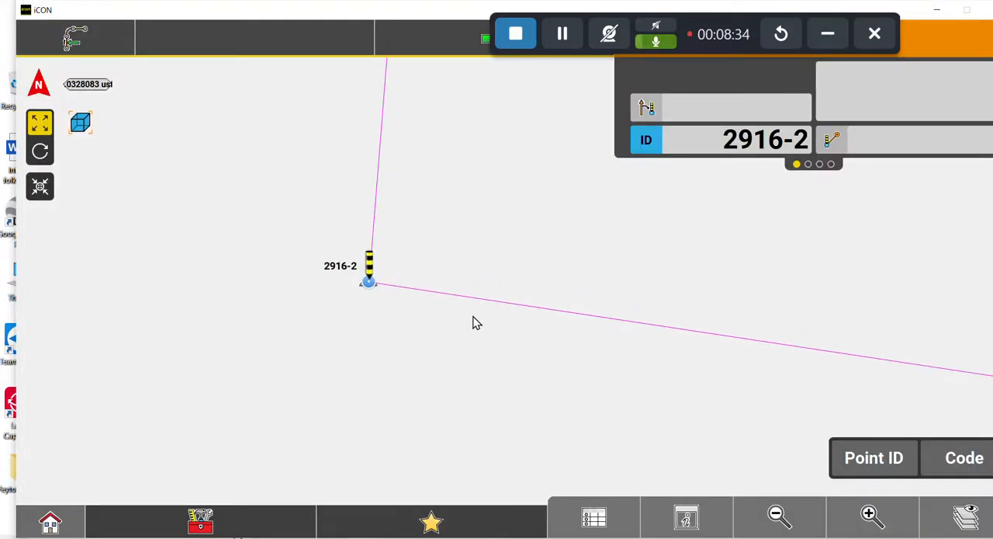
pyautogui.moveTo(542, 179); pyautogui.dragTo(413, 323)
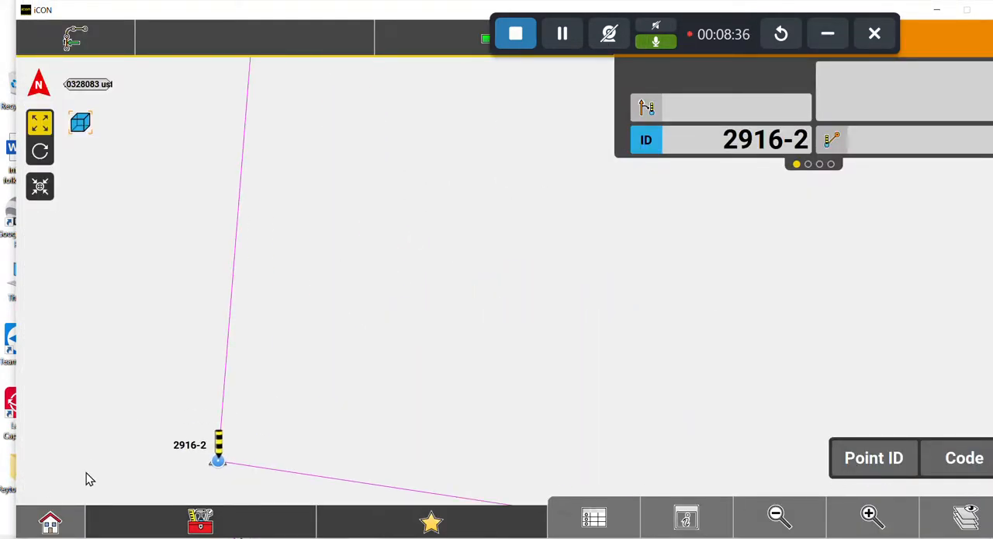
# Switch to the geometry checking application and bring control point 2916-2 into view on the map.
pyautogui.click(49, 521)
pyautogui.click(564, 131)
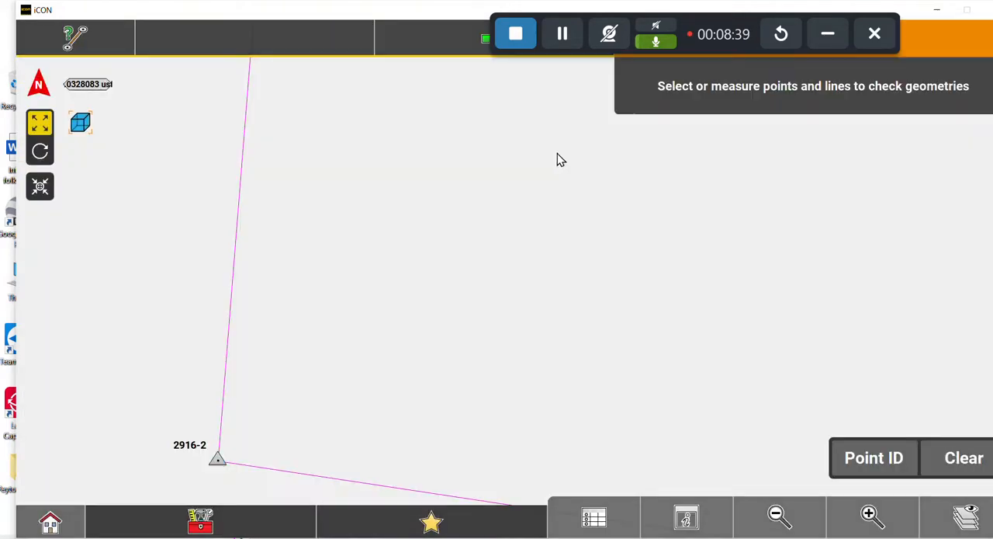
pyautogui.moveTo(208, 468); pyautogui.dragTo(301, 335)
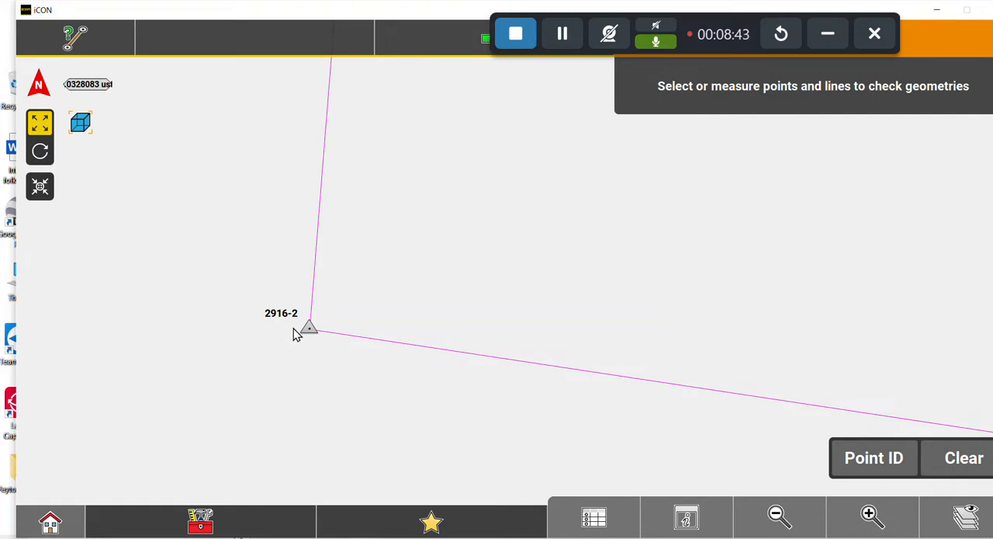
pyautogui.click(779, 515)
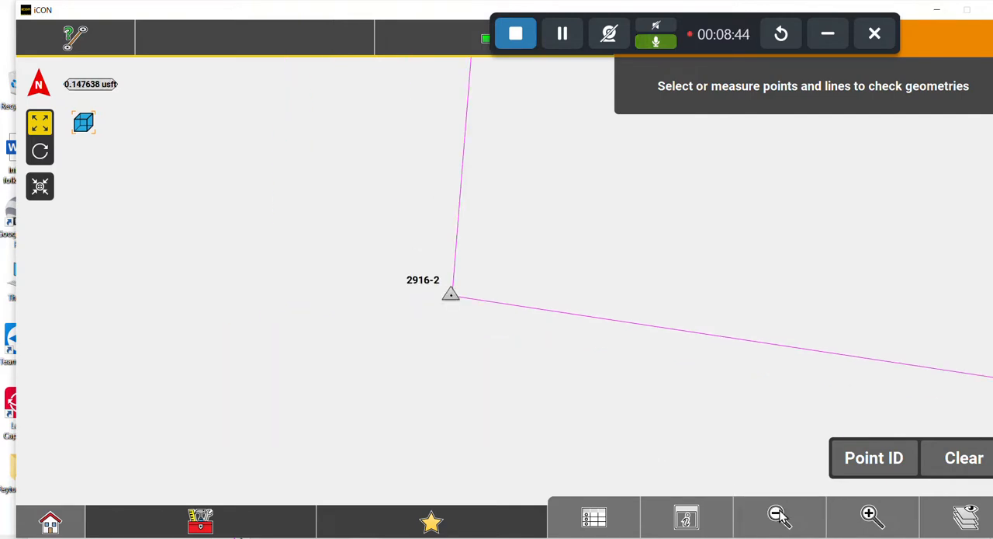
# Inspect the boundary from corner 2916-2 to the northwest corner and identify that corner's point ID on the map.
pyautogui.click(779, 510)
pyautogui.click(779, 510)
pyautogui.moveTo(583, 242); pyautogui.dragTo(448, 405)
pyautogui.click(783, 516)
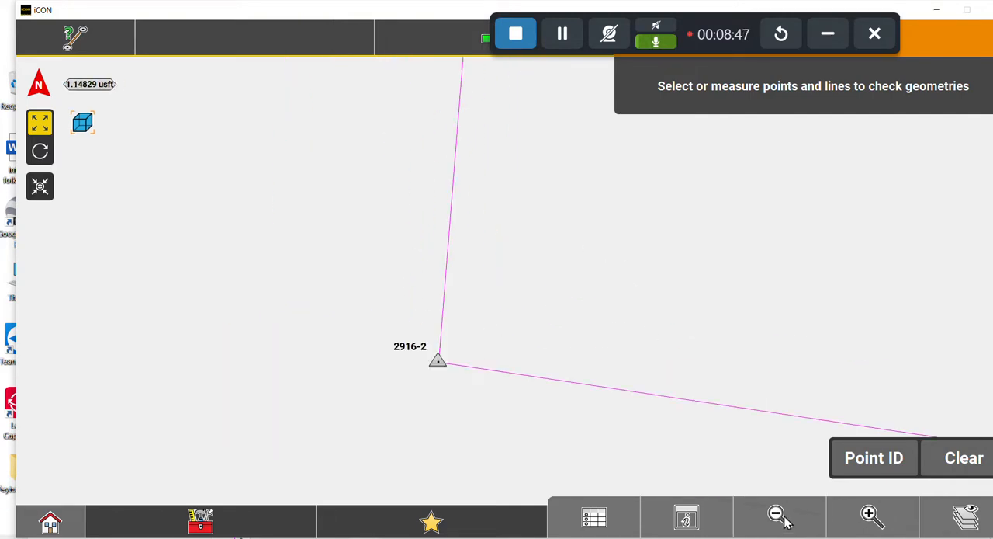
pyautogui.click(781, 517)
pyautogui.click(812, 520)
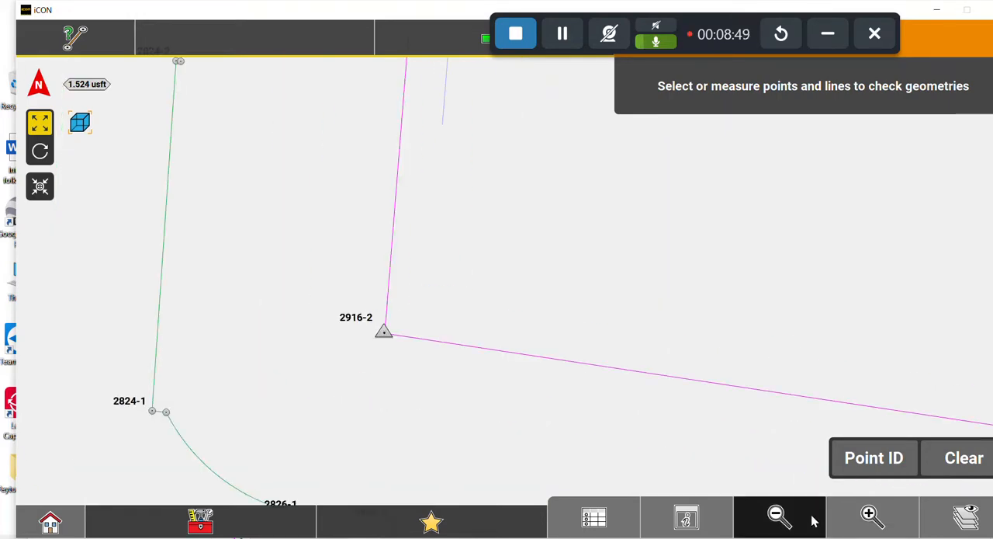
pyautogui.moveTo(641, 381); pyautogui.dragTo(483, 478)
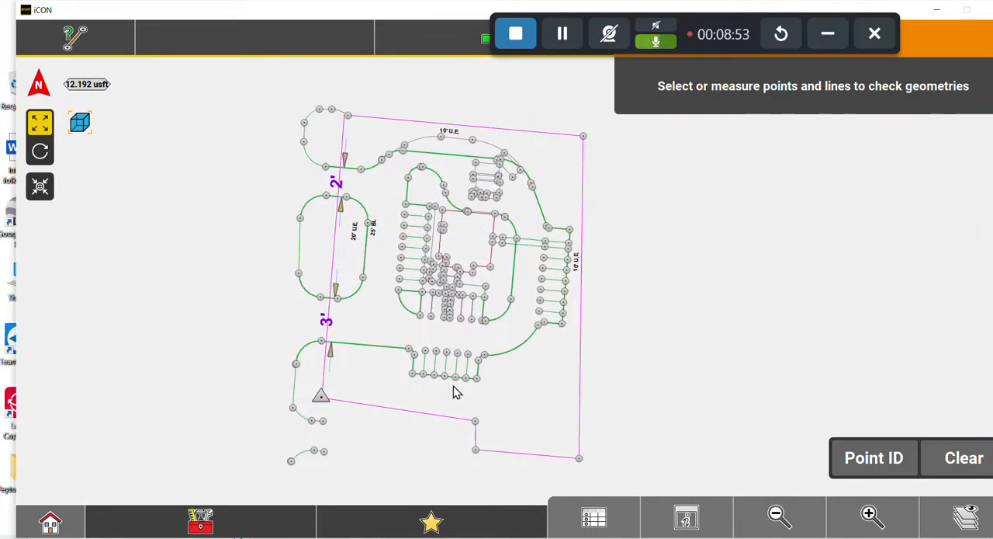
pyautogui.click(870, 513)
pyautogui.click(871, 514)
pyautogui.moveTo(239, 172); pyautogui.dragTo(643, 356)
pyautogui.moveTo(333, 161); pyautogui.dragTo(532, 457)
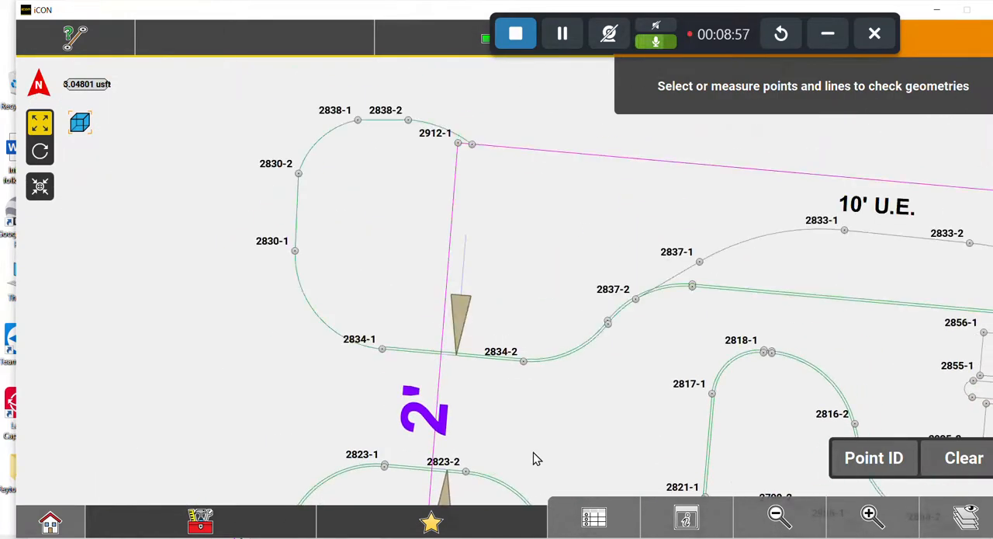
pyautogui.moveTo(523, 262); pyautogui.dragTo(516, 357)
pyautogui.click(871, 514)
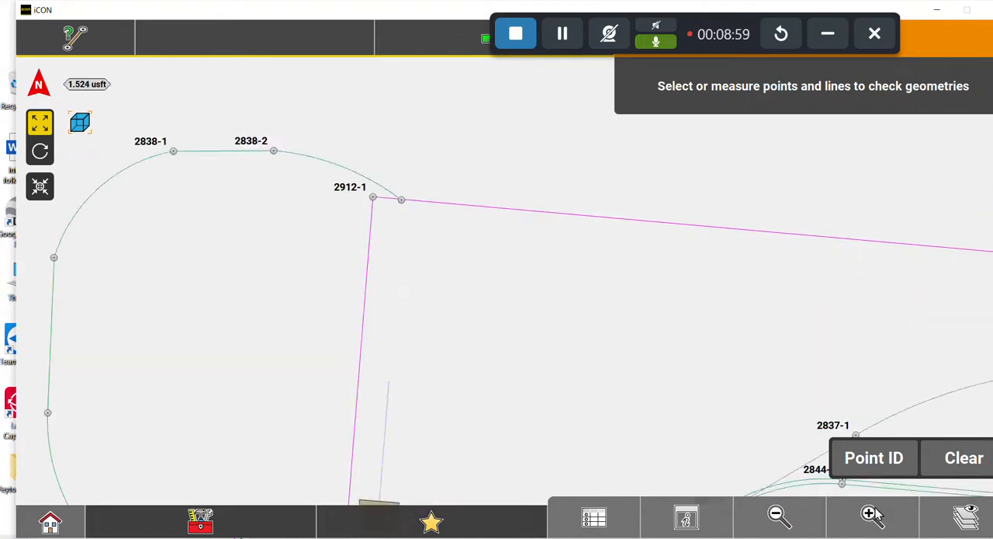
pyautogui.click(871, 513)
pyautogui.moveTo(388, 264); pyautogui.dragTo(456, 328)
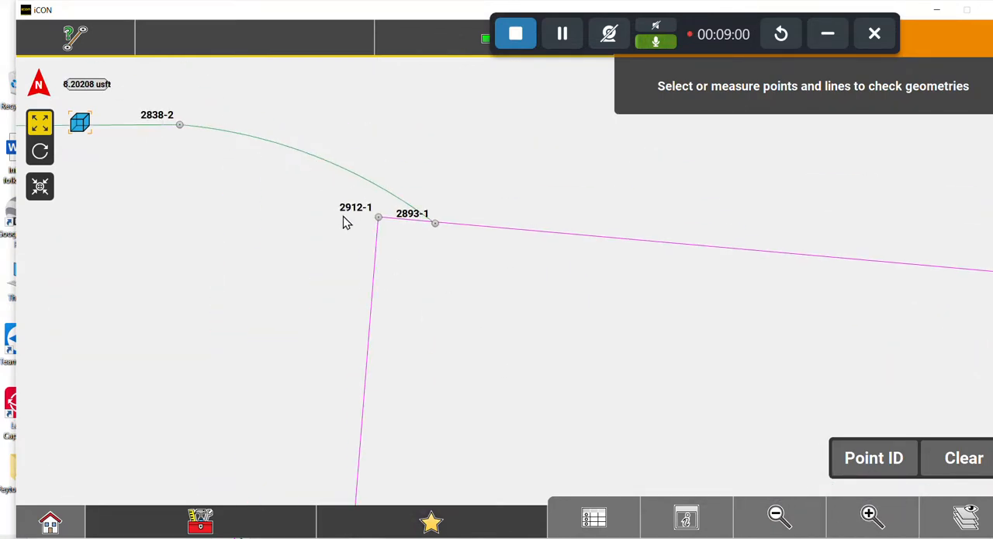
# Open the point list and select boundary corner point 2912-1.
pyautogui.click(594, 519)
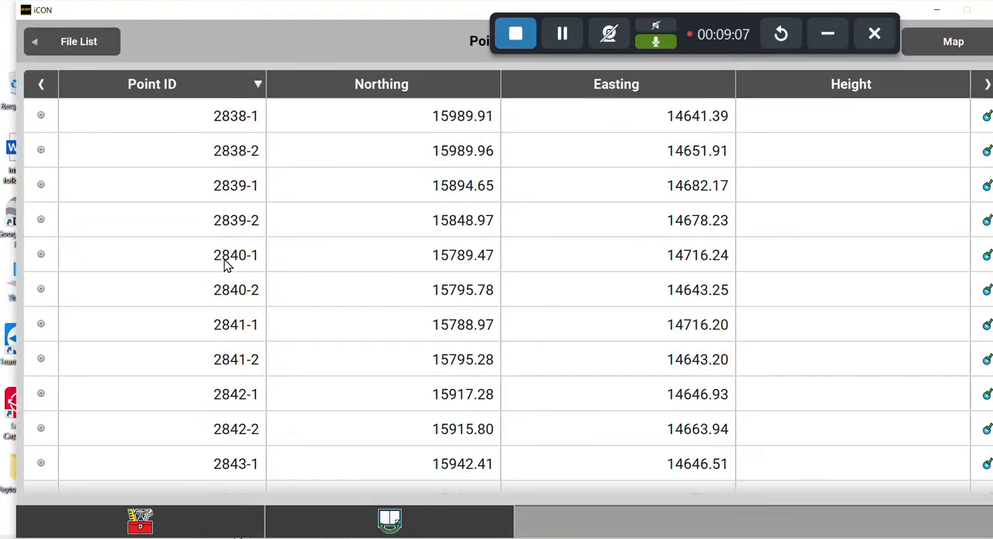
pyautogui.scroll(-10, 226, 262)
pyautogui.scroll(-12, 219, 291)
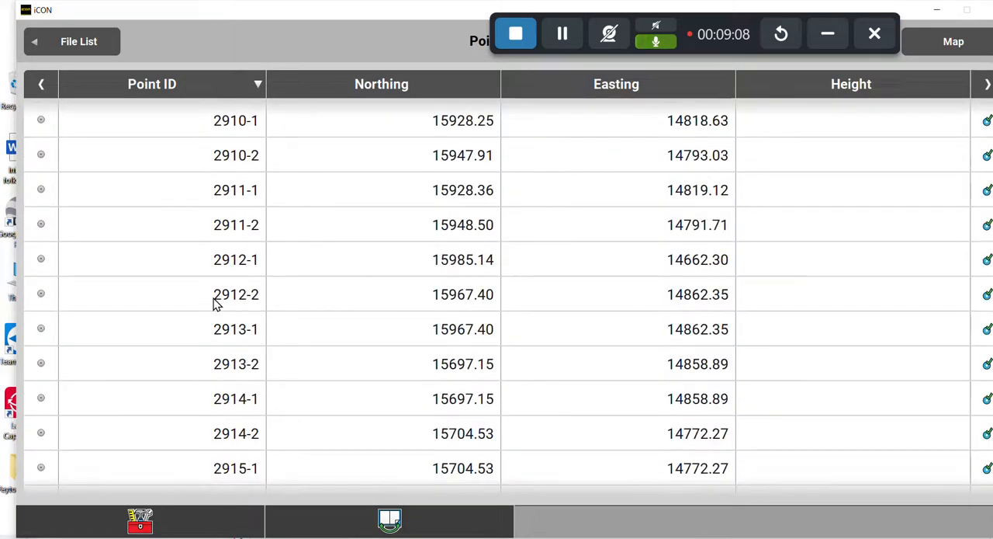
pyautogui.scroll(8, 217, 353)
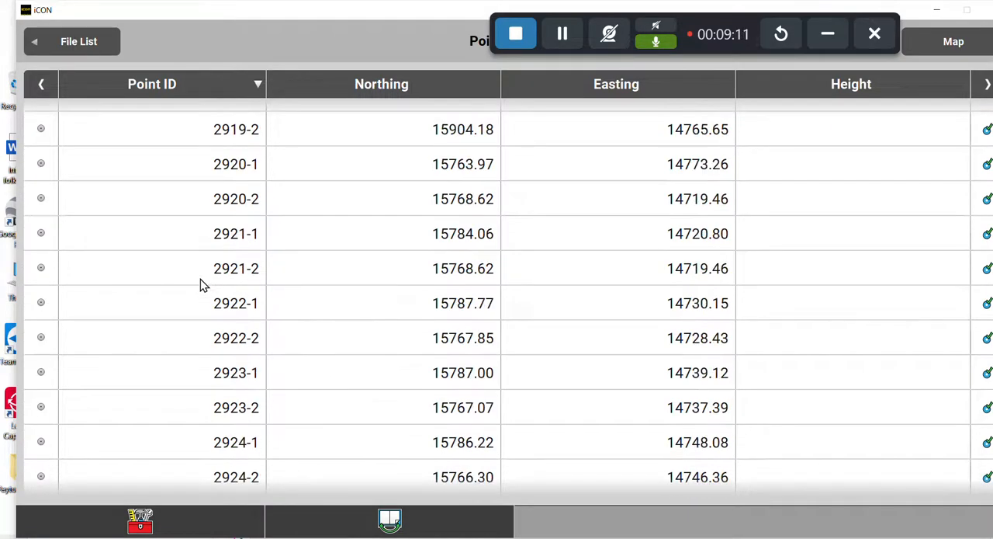
pyautogui.scroll(5, 221, 194)
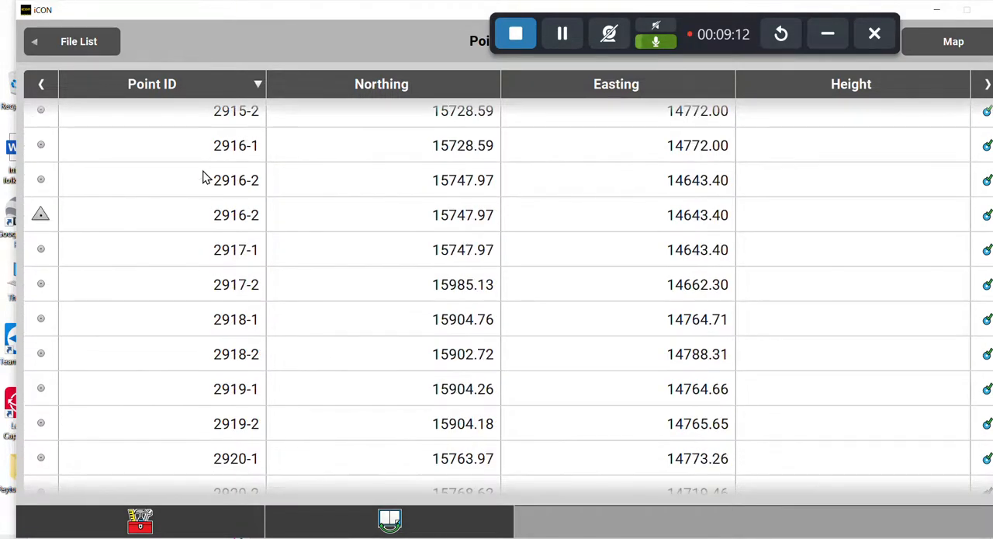
pyautogui.scroll(5, 195, 169)
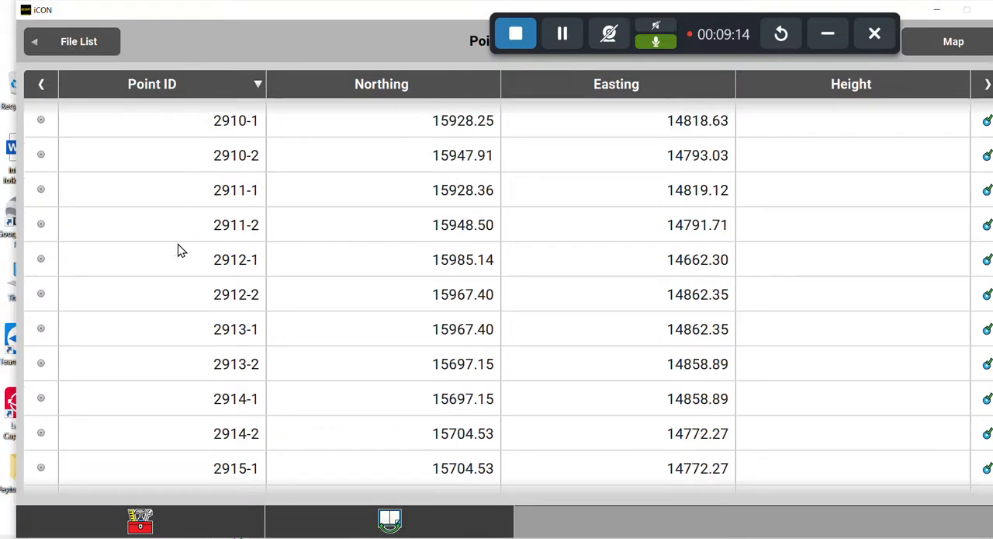
pyautogui.click(178, 265)
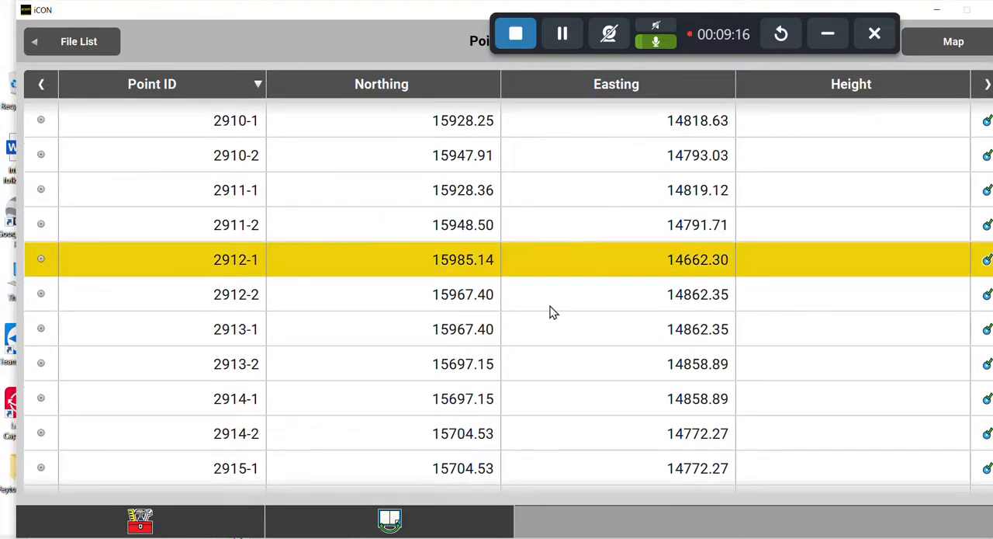
# Start a new point from 2912-1, keeping its ID, northing and easting, and set it to be created as a control point.
pyautogui.click(133, 518)
pyautogui.click(64, 397)
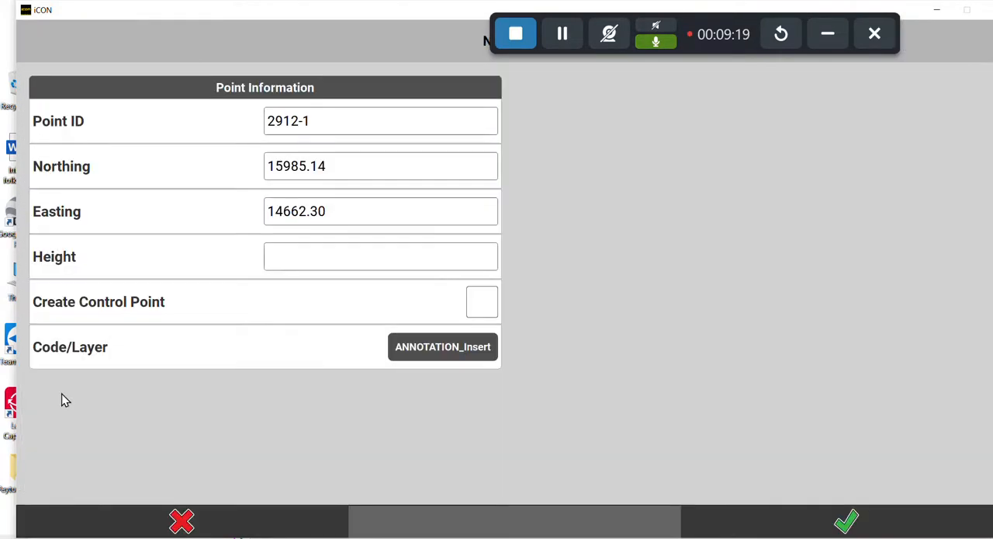
pyautogui.click(489, 302)
# Create a code named Control with the yellow X symbol and save control point 2912-1.
pyautogui.click(458, 351)
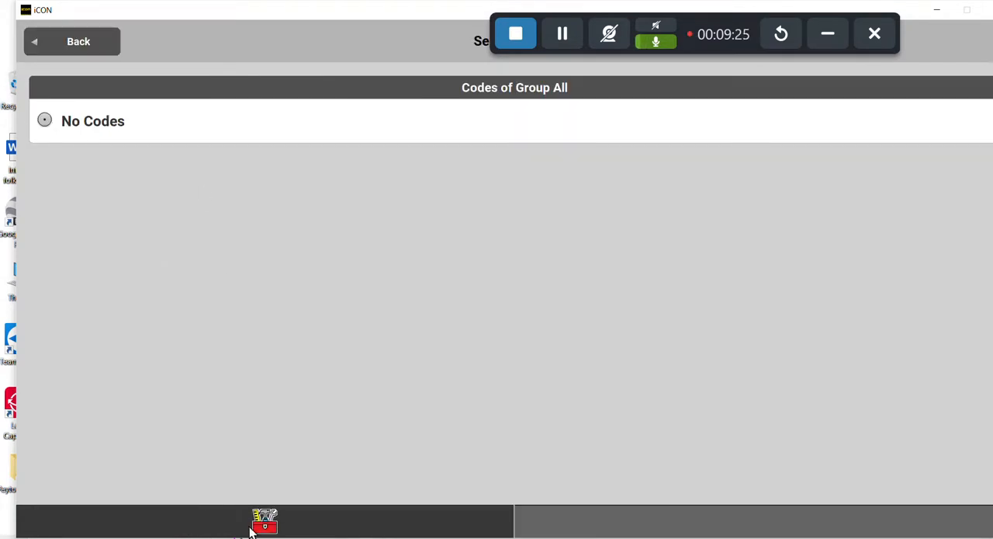
pyautogui.click(260, 522)
pyautogui.click(183, 388)
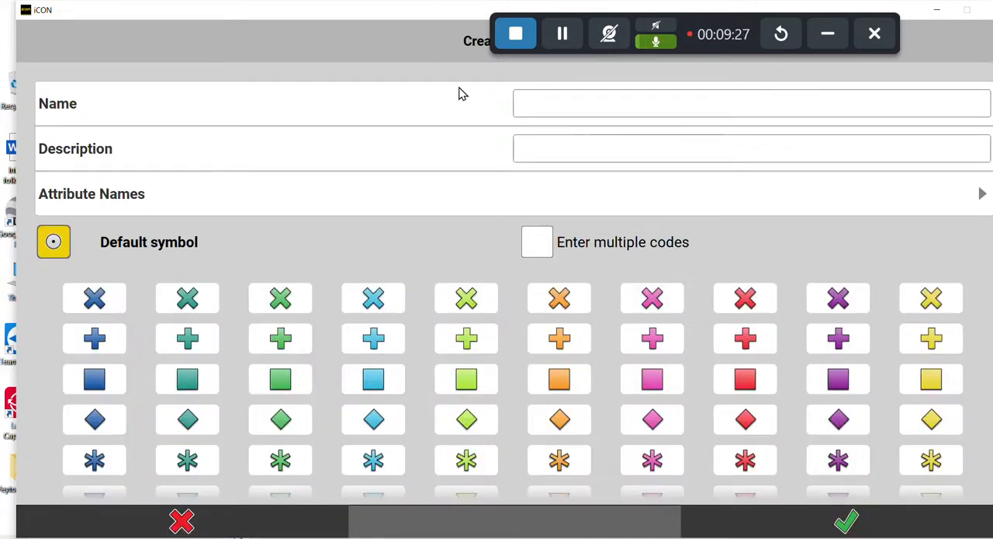
pyautogui.click(564, 109)
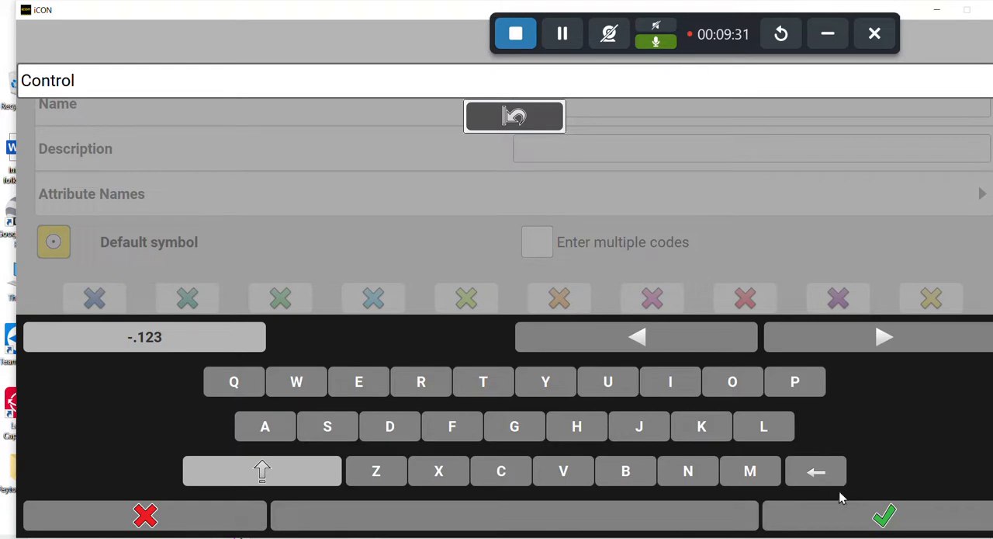
pyautogui.click(860, 517)
pyautogui.click(928, 310)
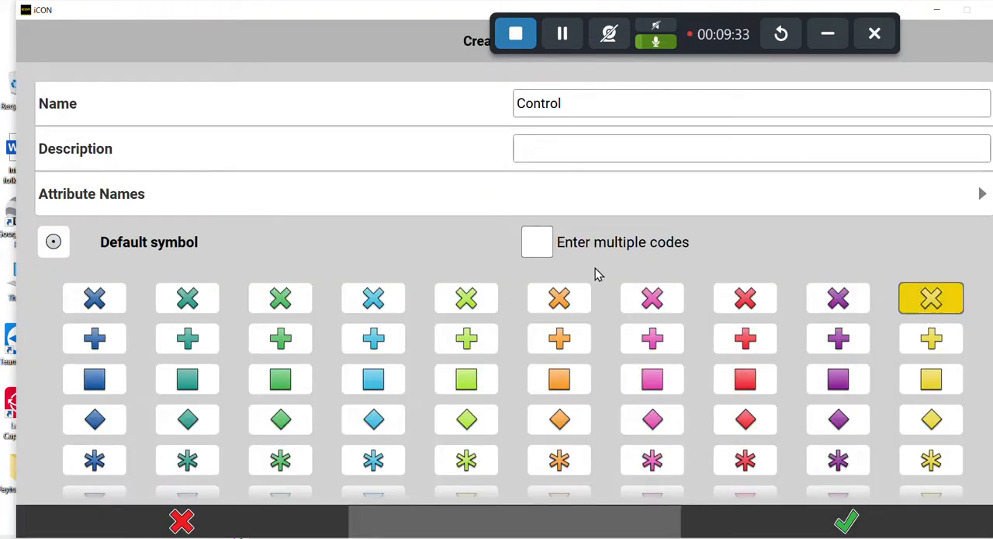
pyautogui.click(849, 525)
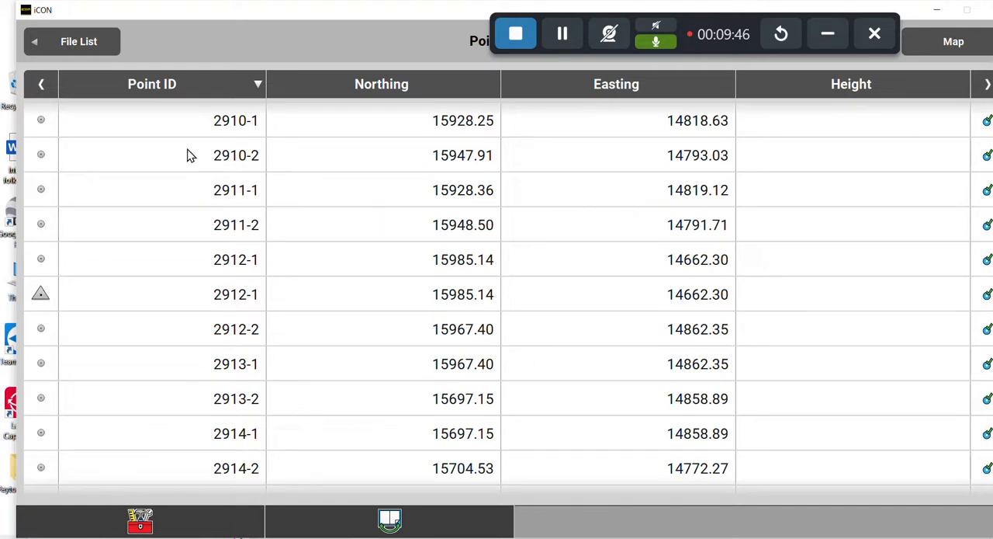
# Return to the map and check the control points at boundary corners 2912-1 and 2916-2.
pyautogui.click(65, 49)
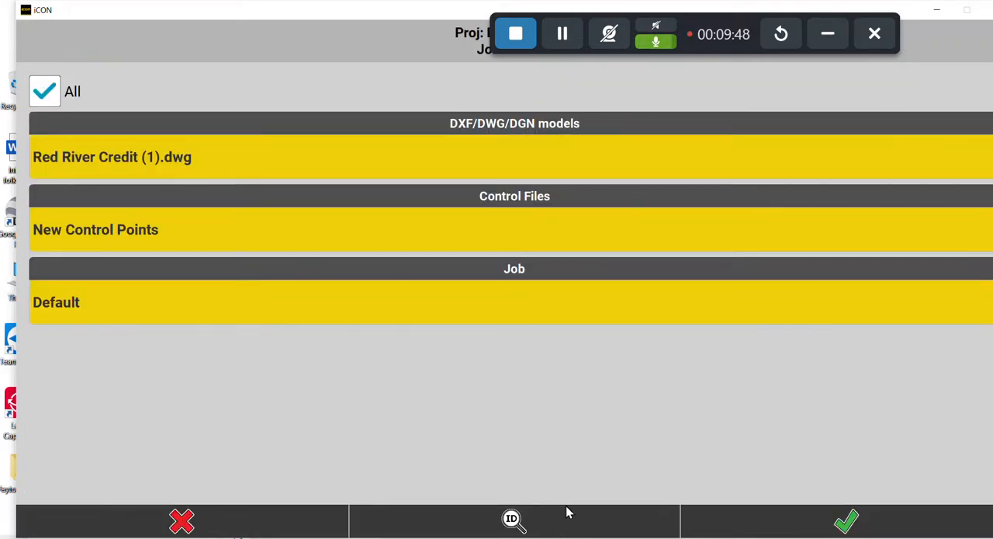
pyautogui.click(183, 521)
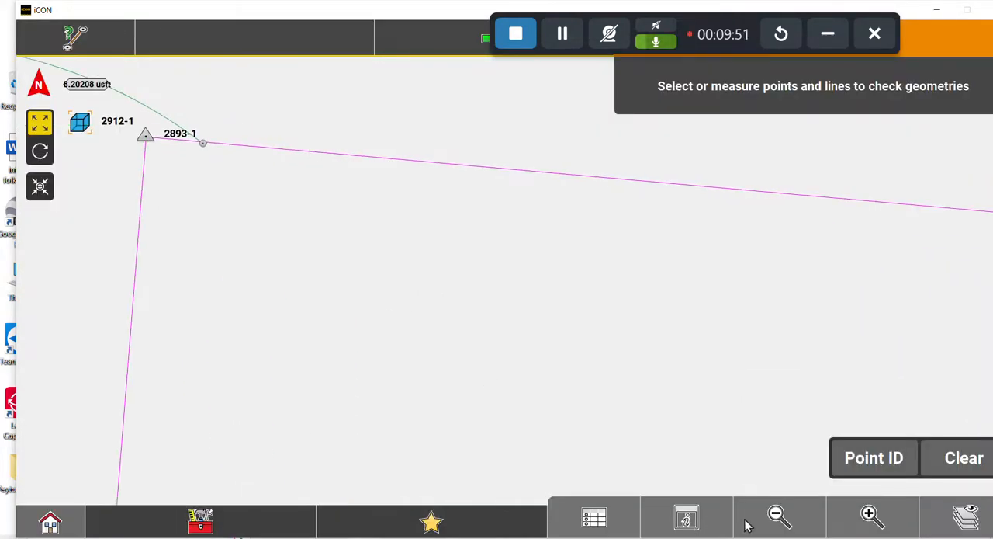
pyautogui.click(778, 515)
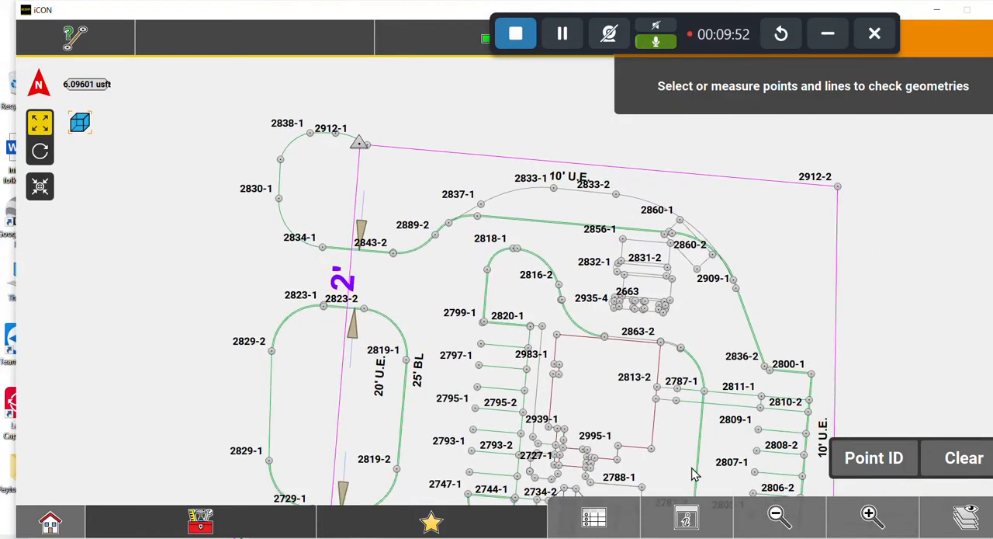
pyautogui.click(778, 515)
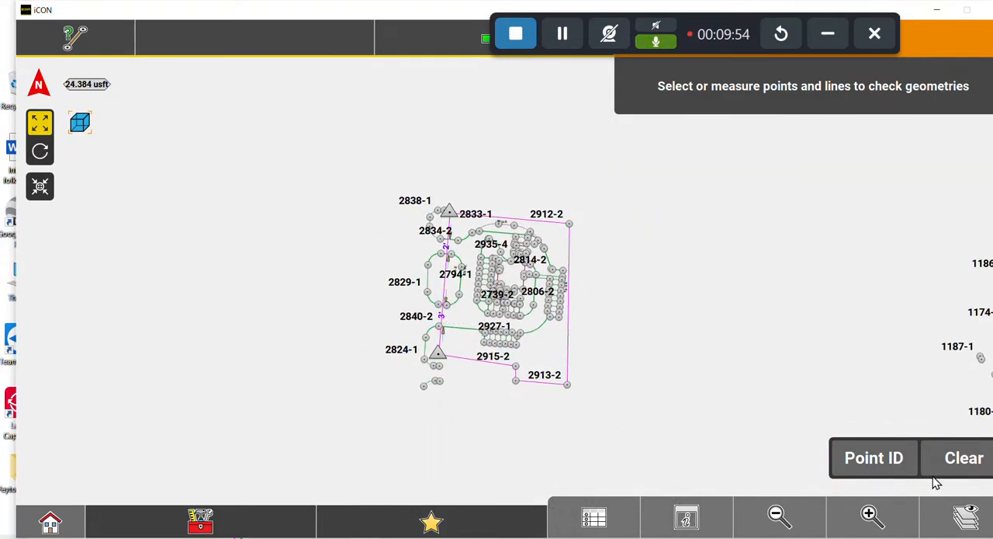
pyautogui.click(869, 515)
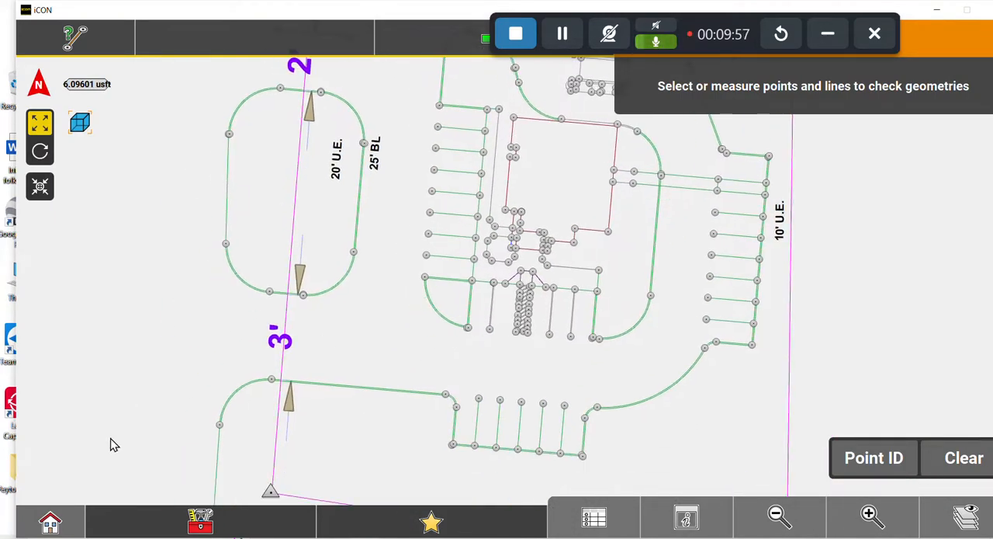
# Switch to the Measure application and view the two control points together with the other drawings in the DWG.
pyautogui.click(50, 522)
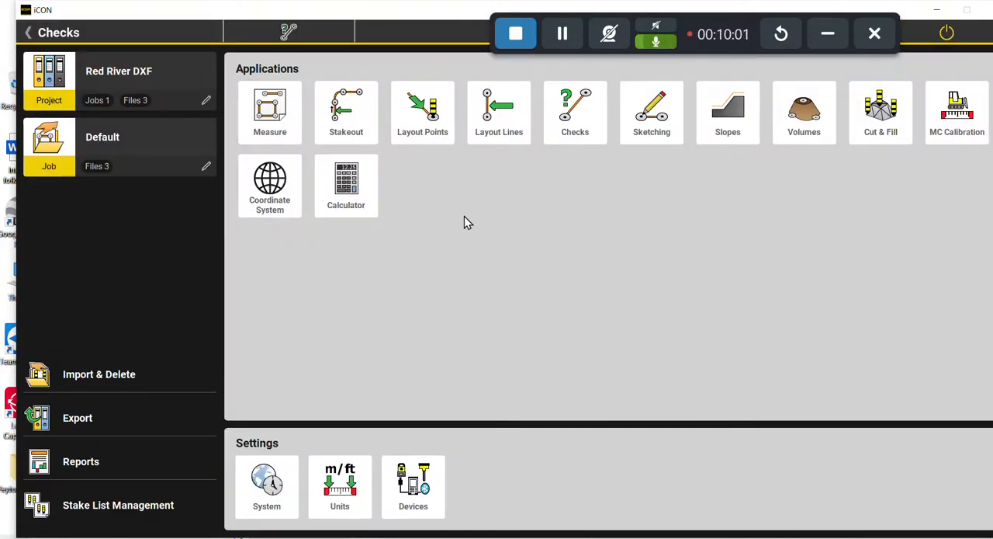
pyautogui.click(273, 110)
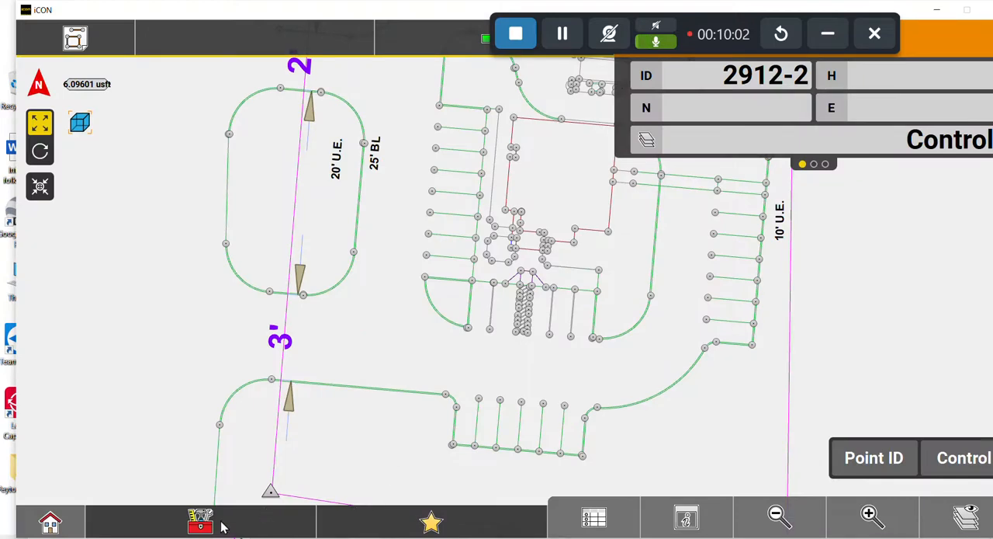
pyautogui.click(770, 517)
pyautogui.click(770, 518)
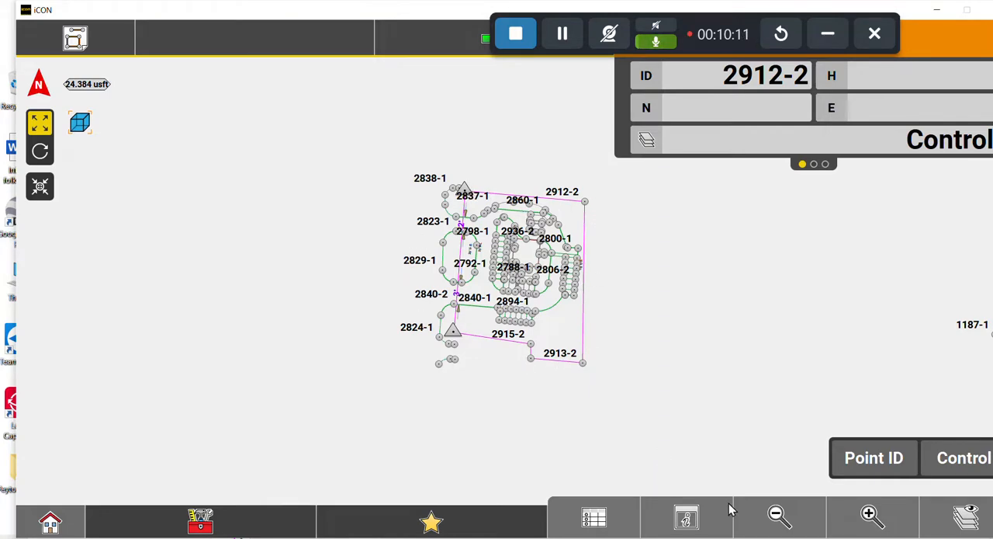
pyautogui.click(777, 513)
pyautogui.click(776, 514)
pyautogui.moveTo(682, 306); pyautogui.dragTo(494, 345)
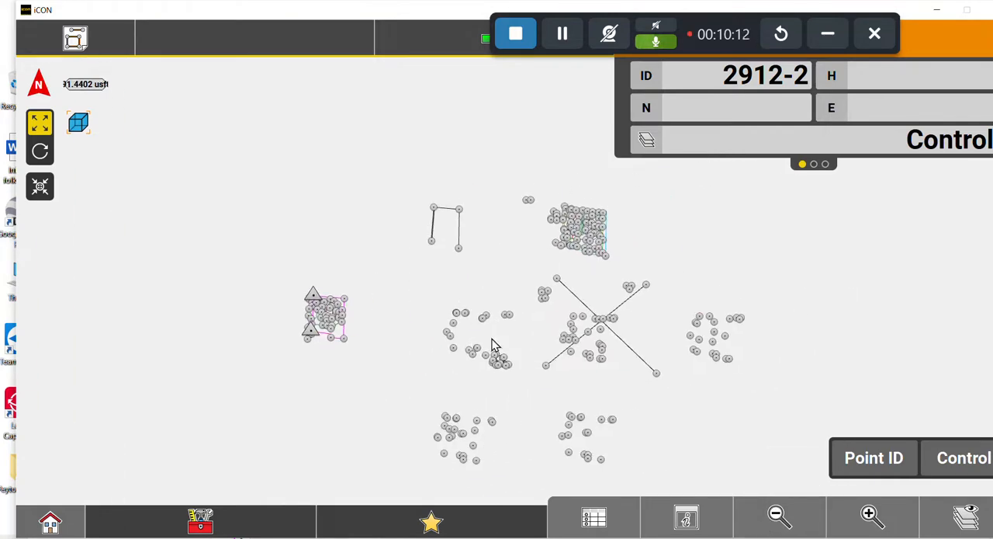
# Examine the detailed site plan inside the light blue outline, northeast of the control points.
pyautogui.click(875, 518)
pyautogui.click(875, 517)
pyautogui.moveTo(621, 250); pyautogui.dragTo(359, 395)
pyautogui.moveTo(503, 290); pyautogui.dragTo(438, 310)
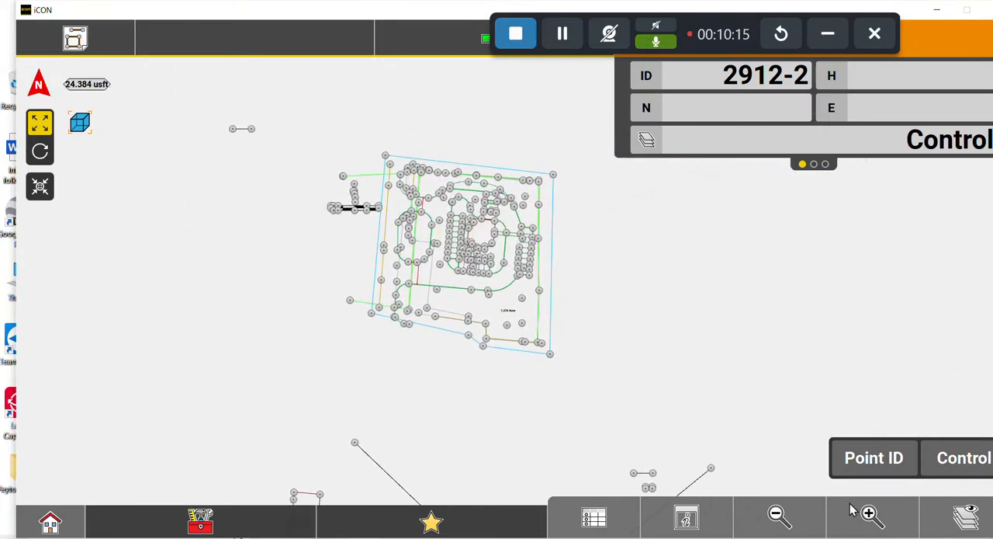
pyautogui.click(870, 514)
pyautogui.moveTo(399, 256); pyautogui.dragTo(398, 336)
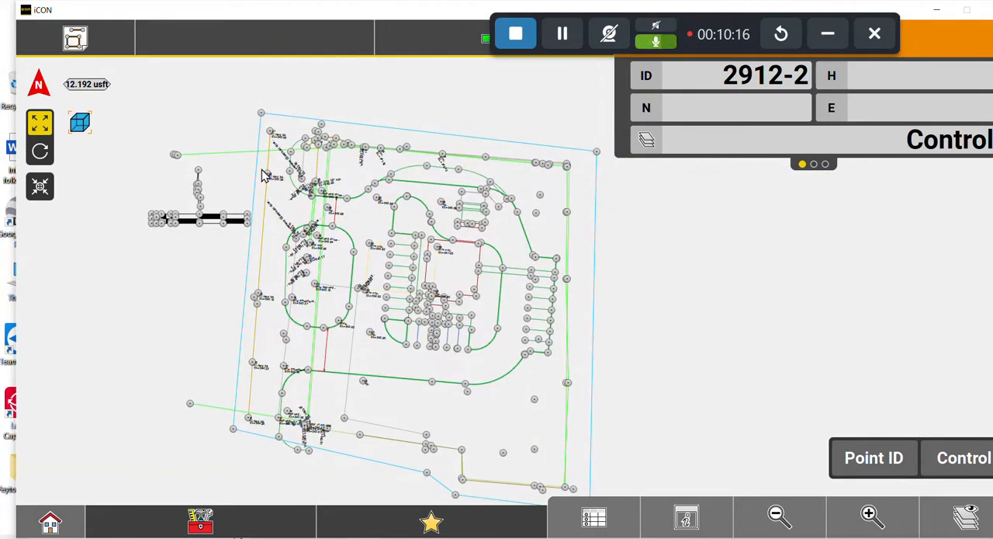
pyautogui.moveTo(388, 246); pyautogui.dragTo(381, 213)
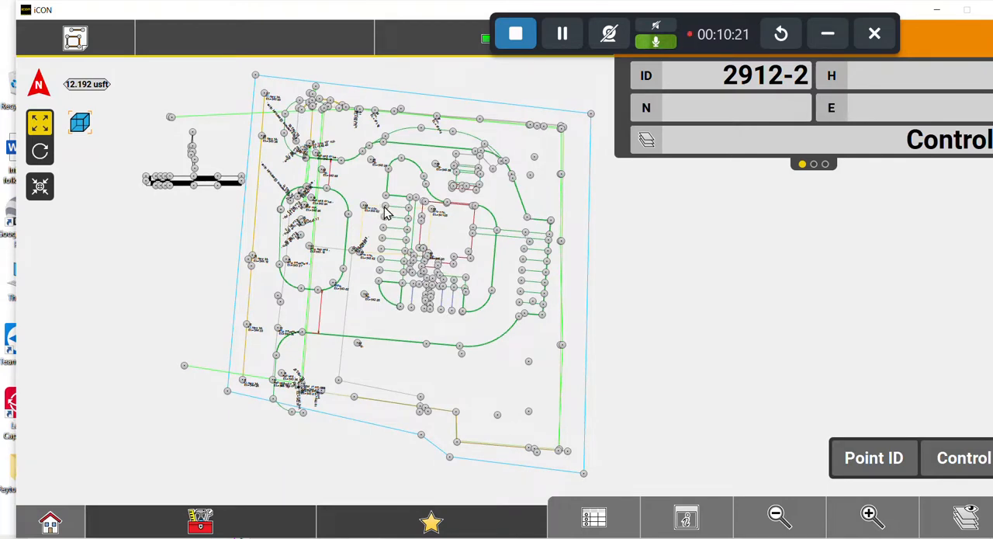
# Examine the other drawings scattered around the site plan and return to the plan inside the light blue outline.
pyautogui.click(778, 511)
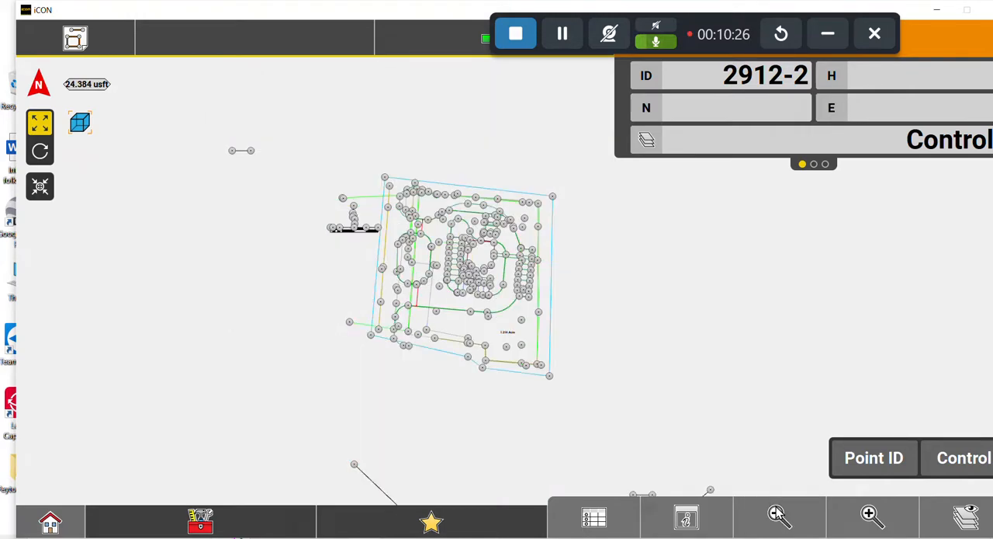
pyautogui.click(778, 514)
pyautogui.moveTo(570, 461); pyautogui.dragTo(558, 345)
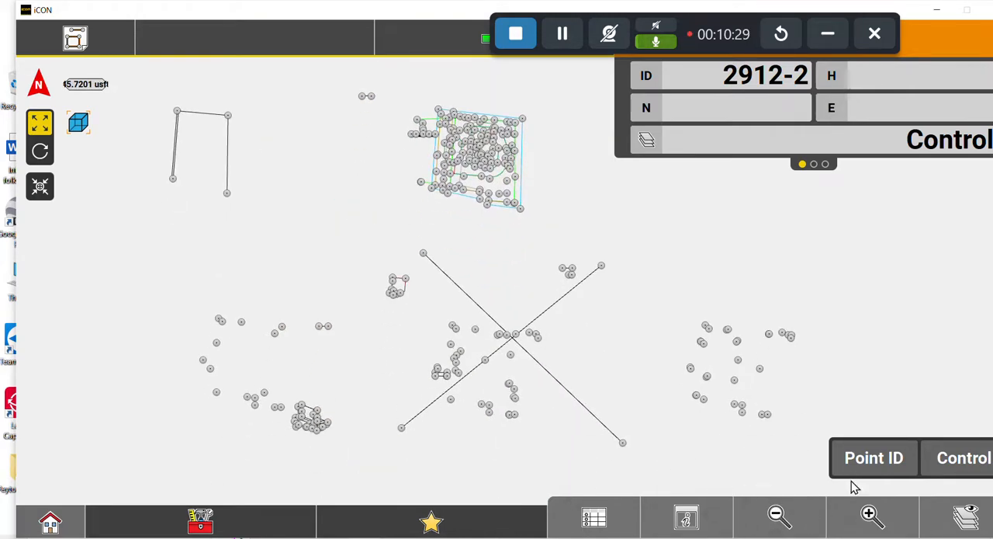
pyautogui.click(779, 513)
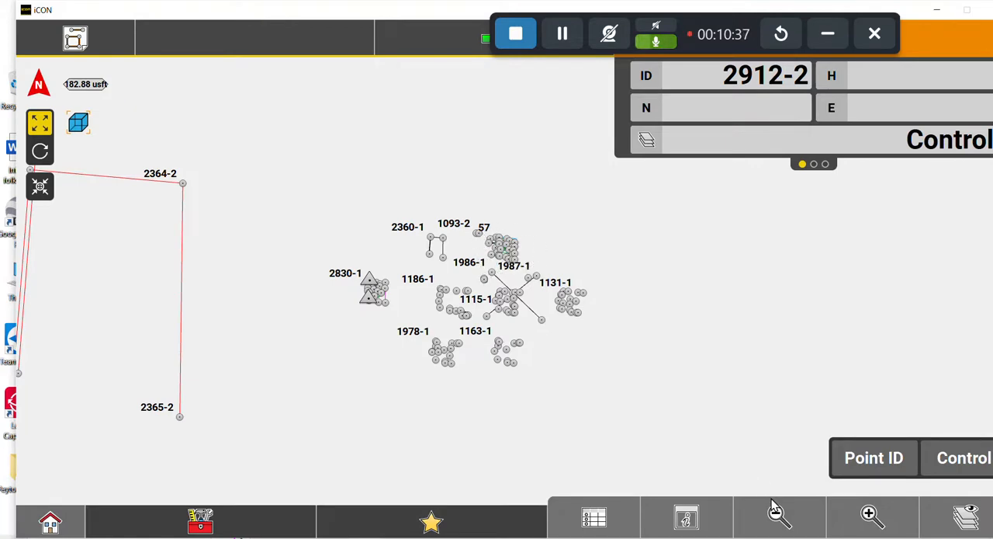
pyautogui.click(869, 514)
pyautogui.click(869, 514)
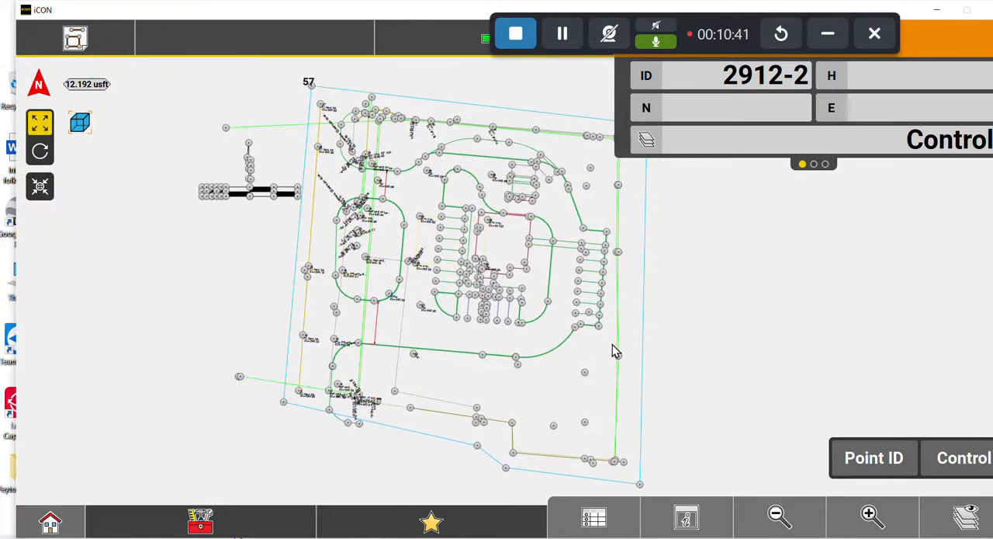
# Open the layer settings, expand Red River Credit (1).dwg and turn off point display for all its layers.
pyautogui.click(960, 518)
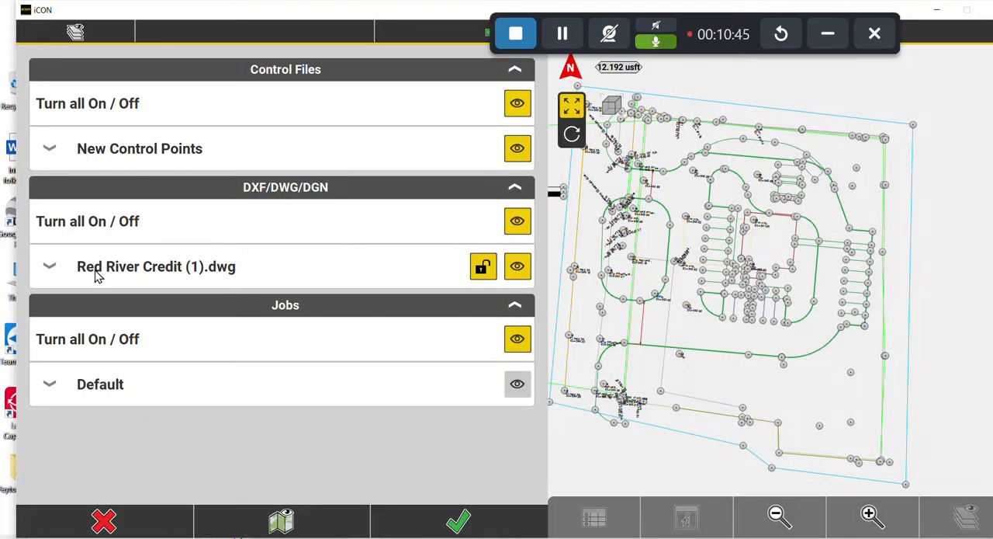
pyautogui.click(63, 287)
pyautogui.click(56, 312)
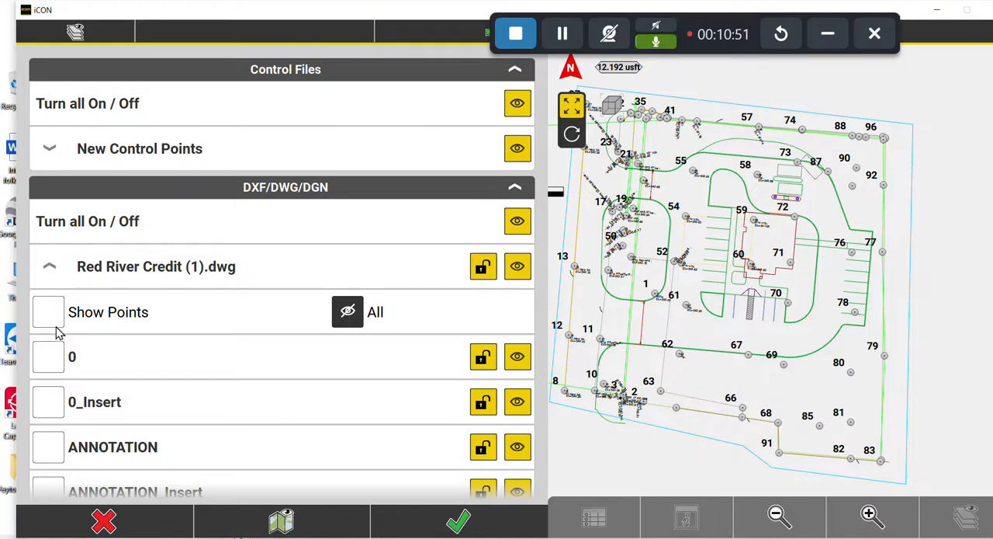
# Turn on point display for the POINTS, POINTS_Insert and POLY layers of the DWG.
pyautogui.scroll(-3, 66, 343)
pyautogui.scroll(-3, 70, 346)
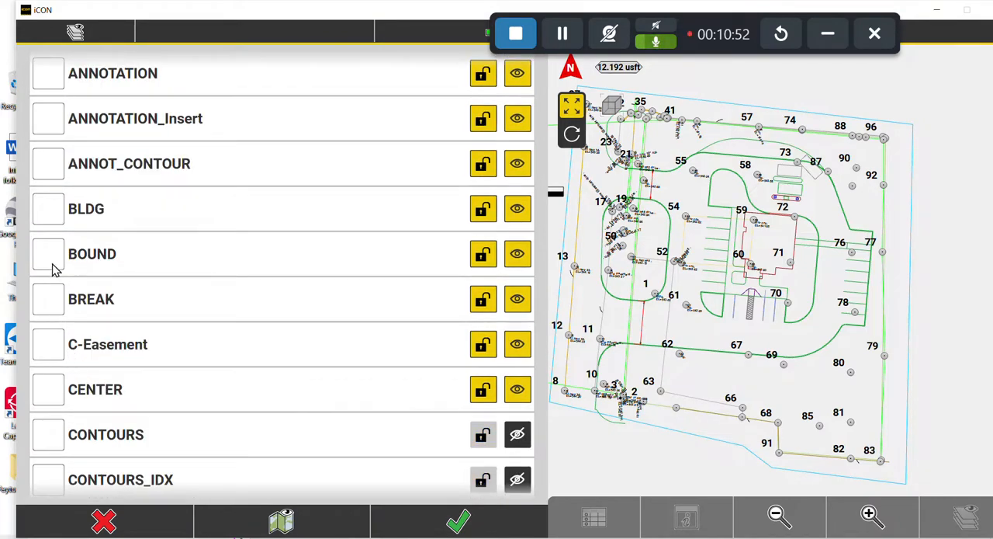
pyautogui.scroll(-1, 69, 358)
pyautogui.scroll(-2, 69, 359)
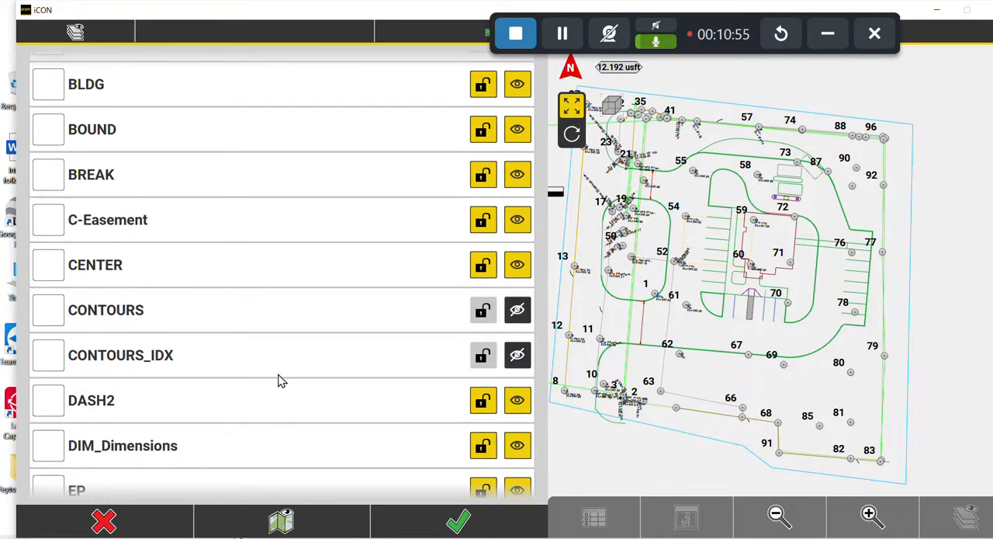
pyautogui.scroll(-10, 228, 346)
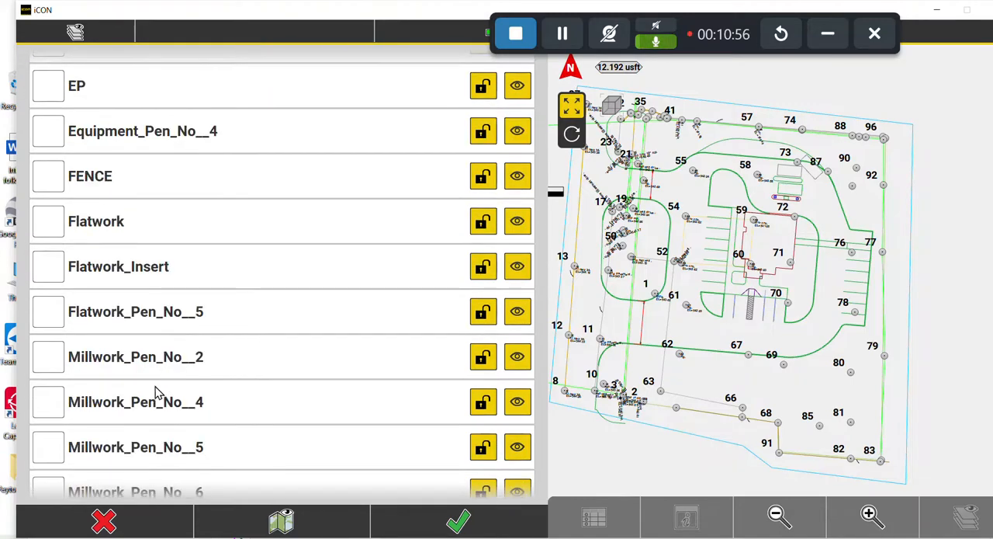
pyautogui.scroll(-3, 139, 392)
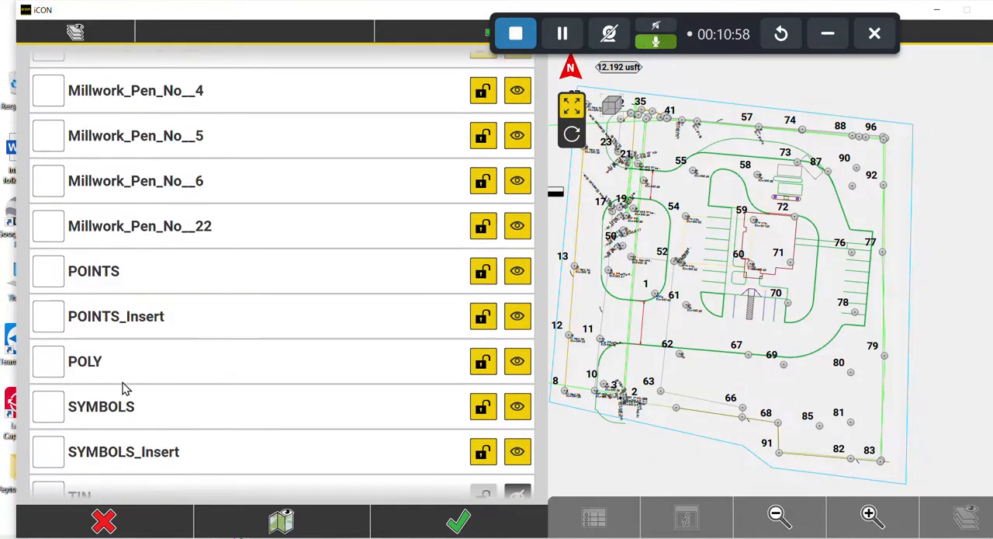
pyautogui.click(42, 275)
pyautogui.click(54, 326)
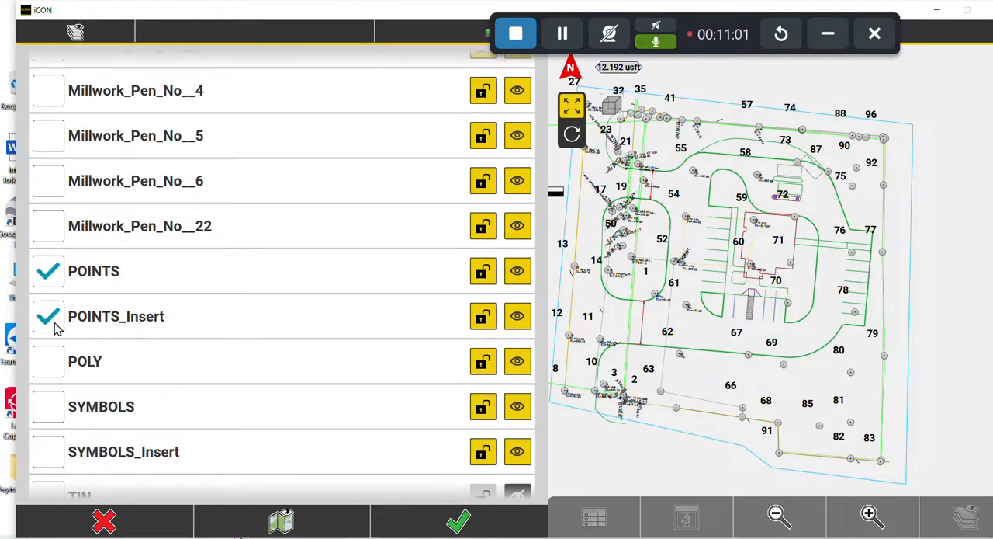
pyautogui.click(56, 364)
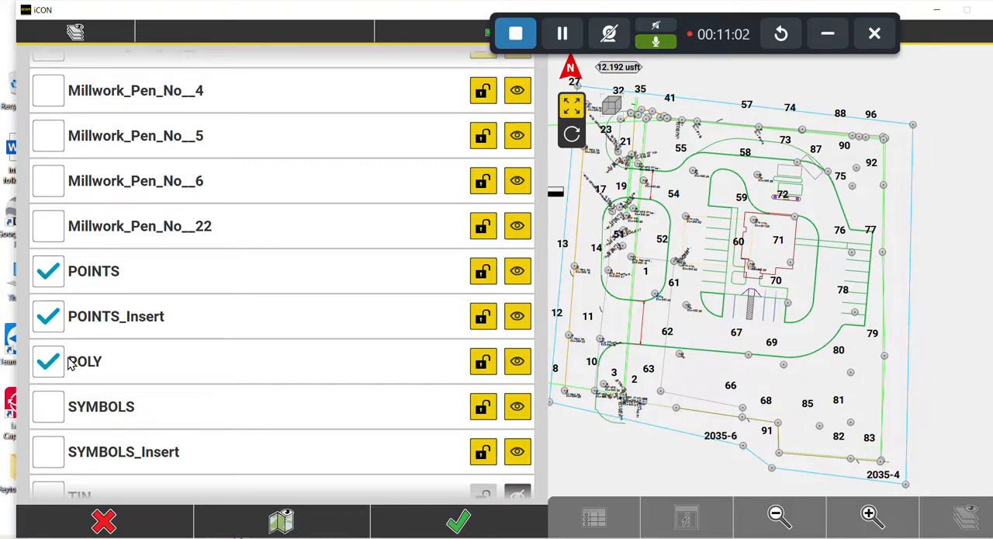
# Enable Show Points for all layers of Red River Credit (1).dwg and apply the layer settings.
pyautogui.scroll(10, 73, 324)
pyautogui.scroll(5, 77, 324)
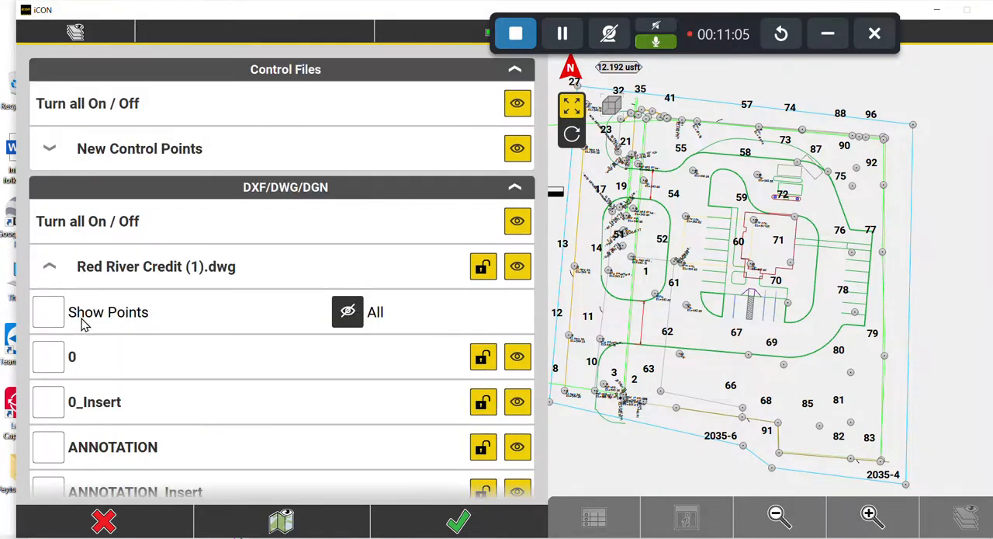
pyautogui.click(58, 308)
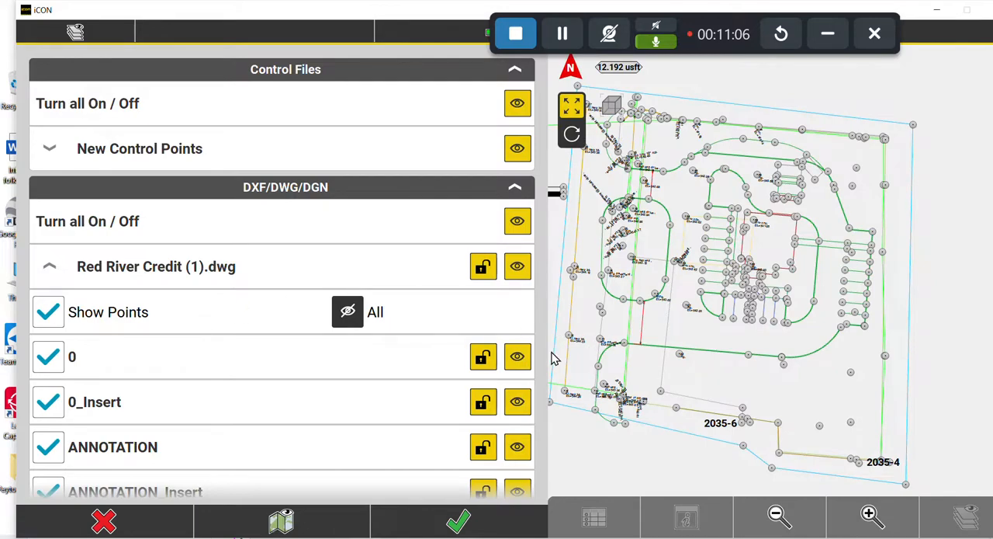
pyautogui.click(464, 520)
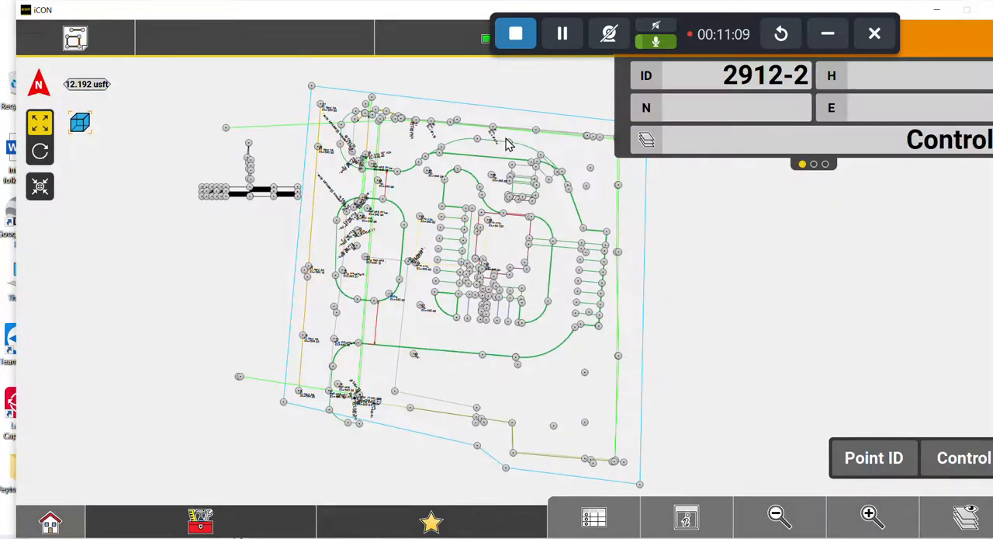